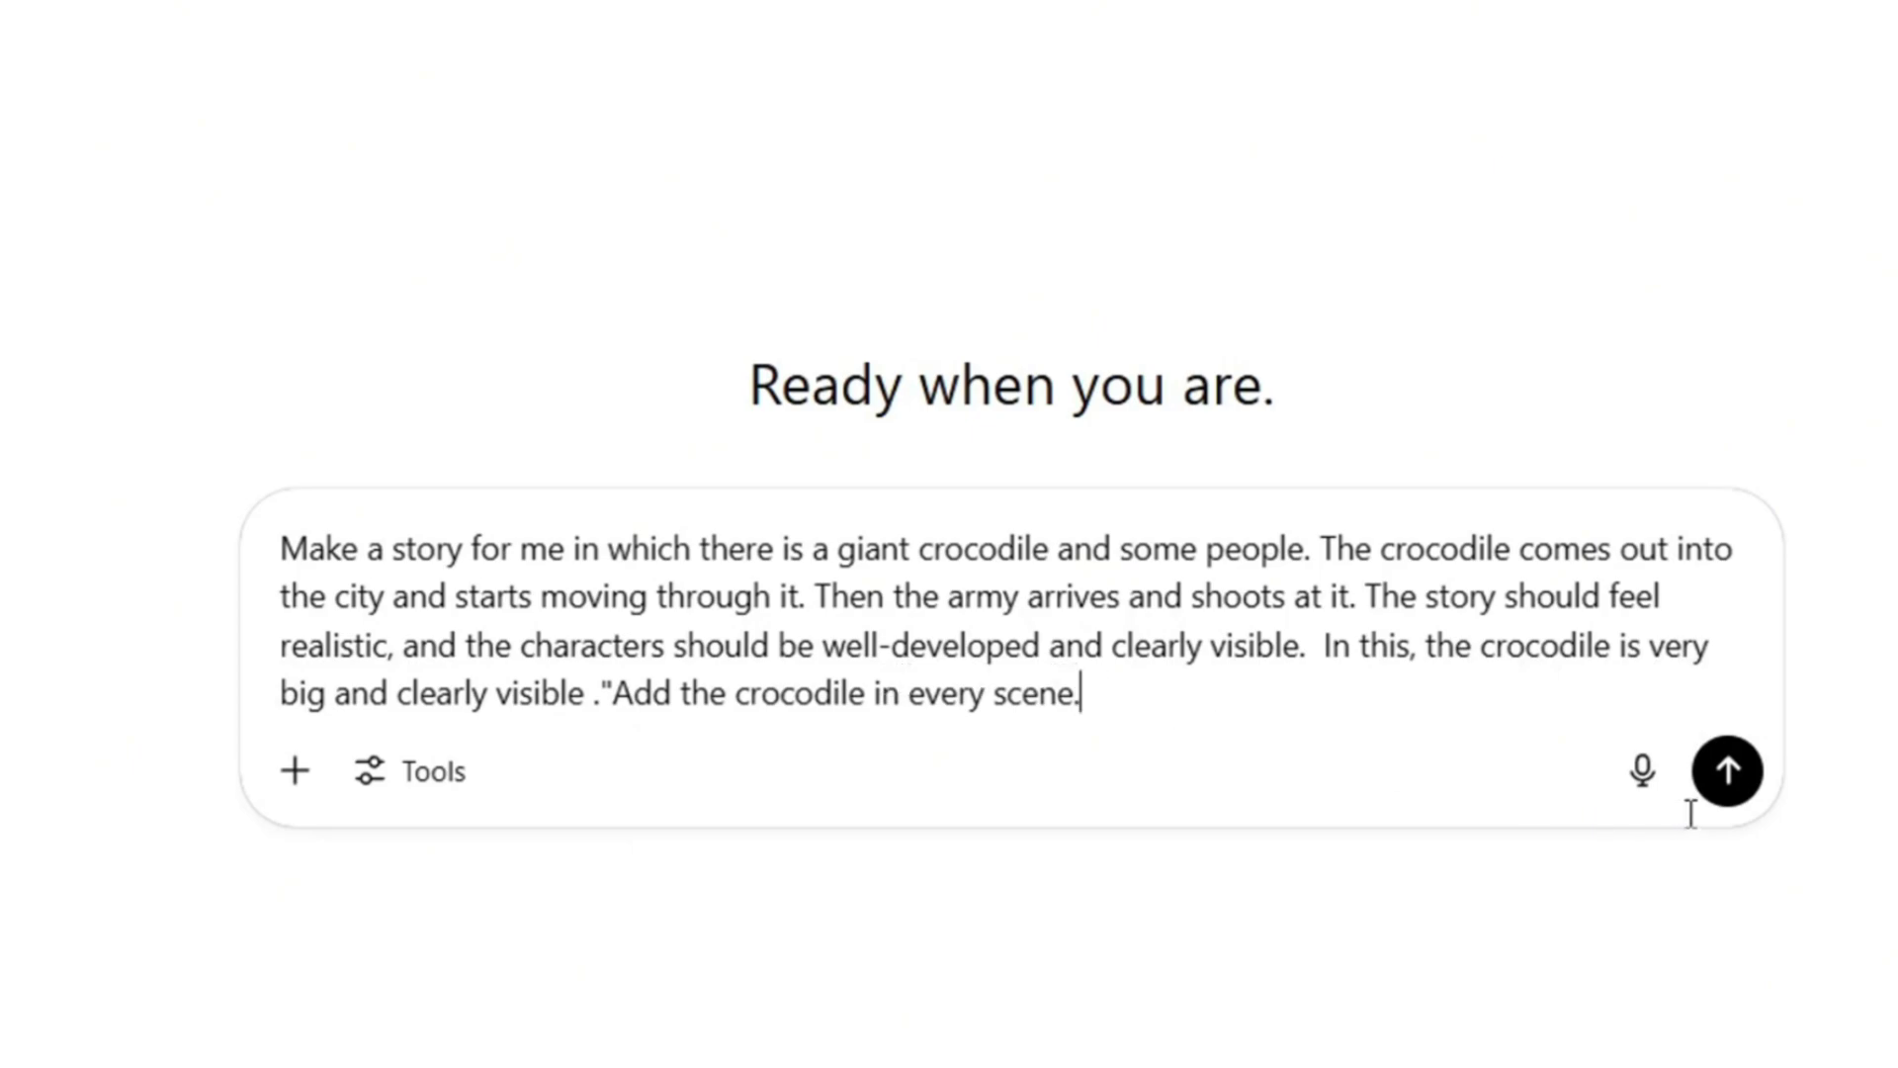
# Send ChatGPT the prompt for a realistic giant-crocodile city story ending in an army attack.
pyautogui.click(1730, 771)
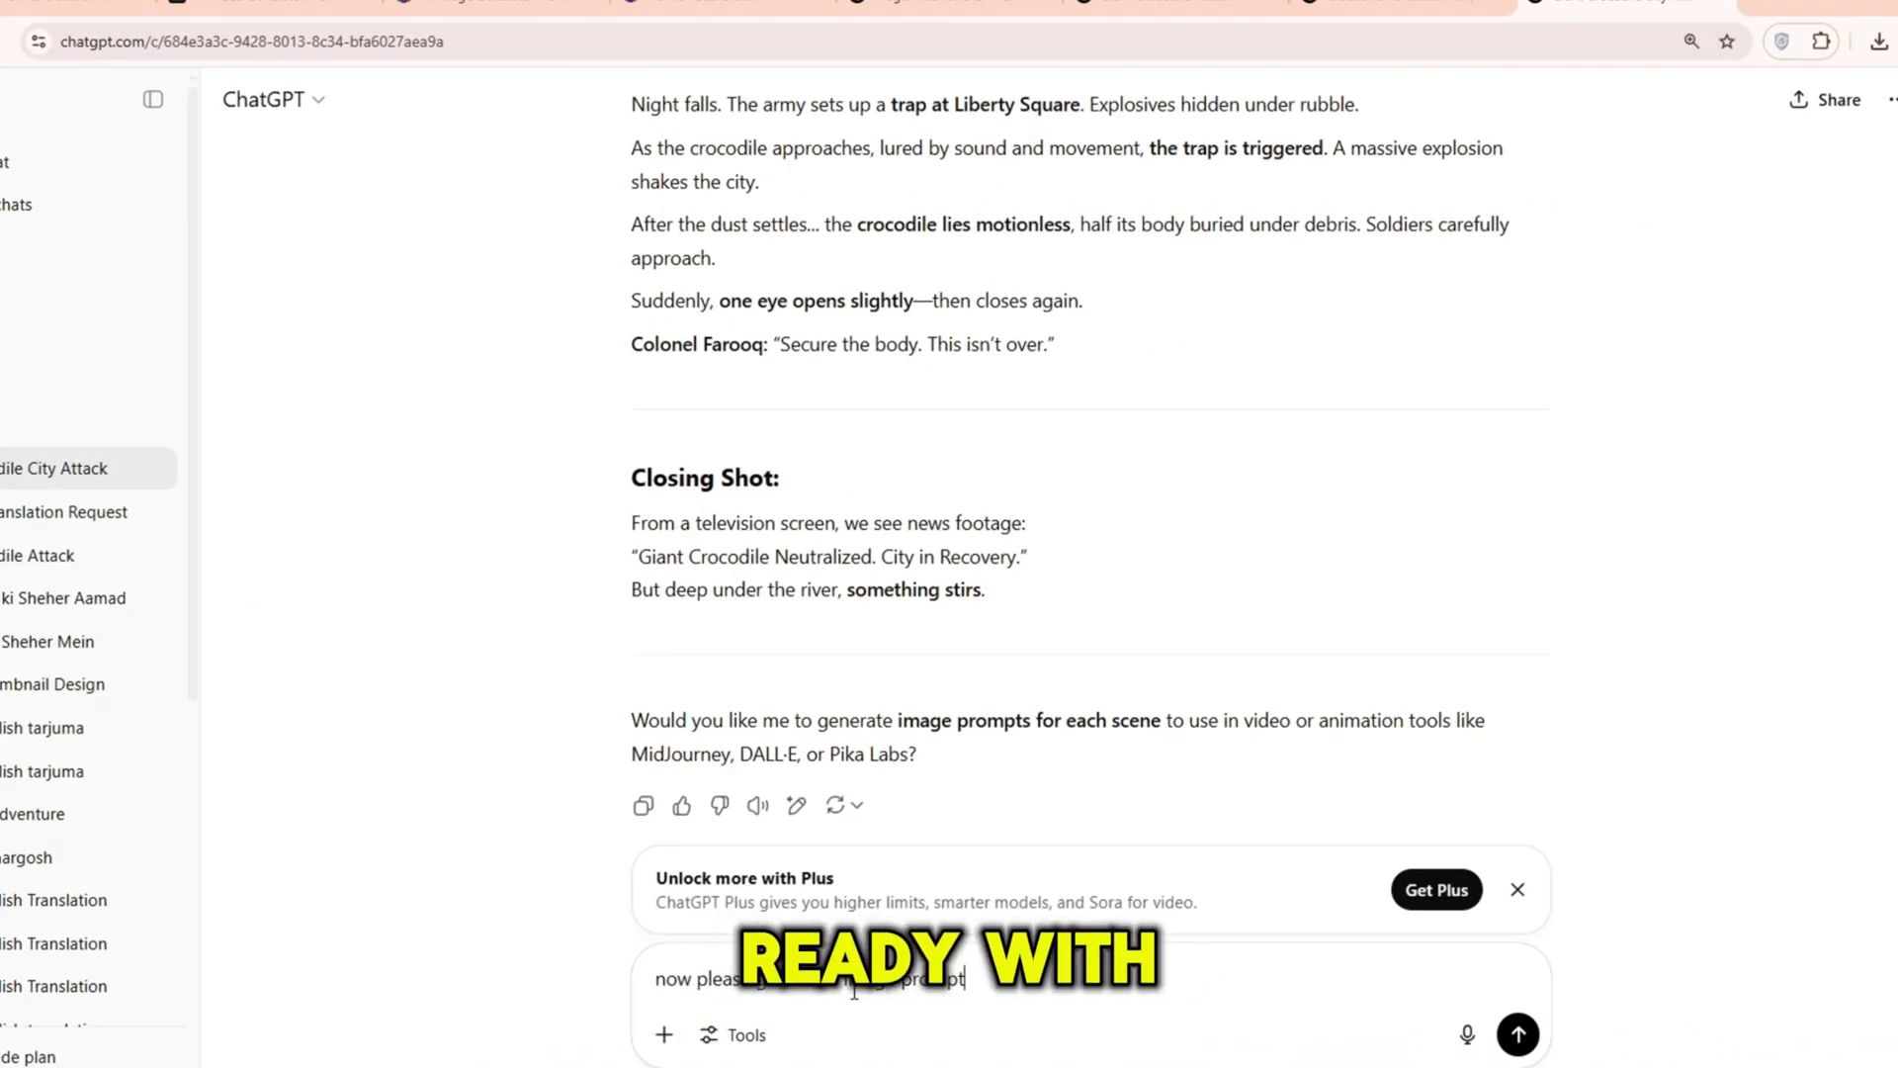
# Send the follow-up request 'now please give me 7 image prompt'.
pyautogui.press('Return')
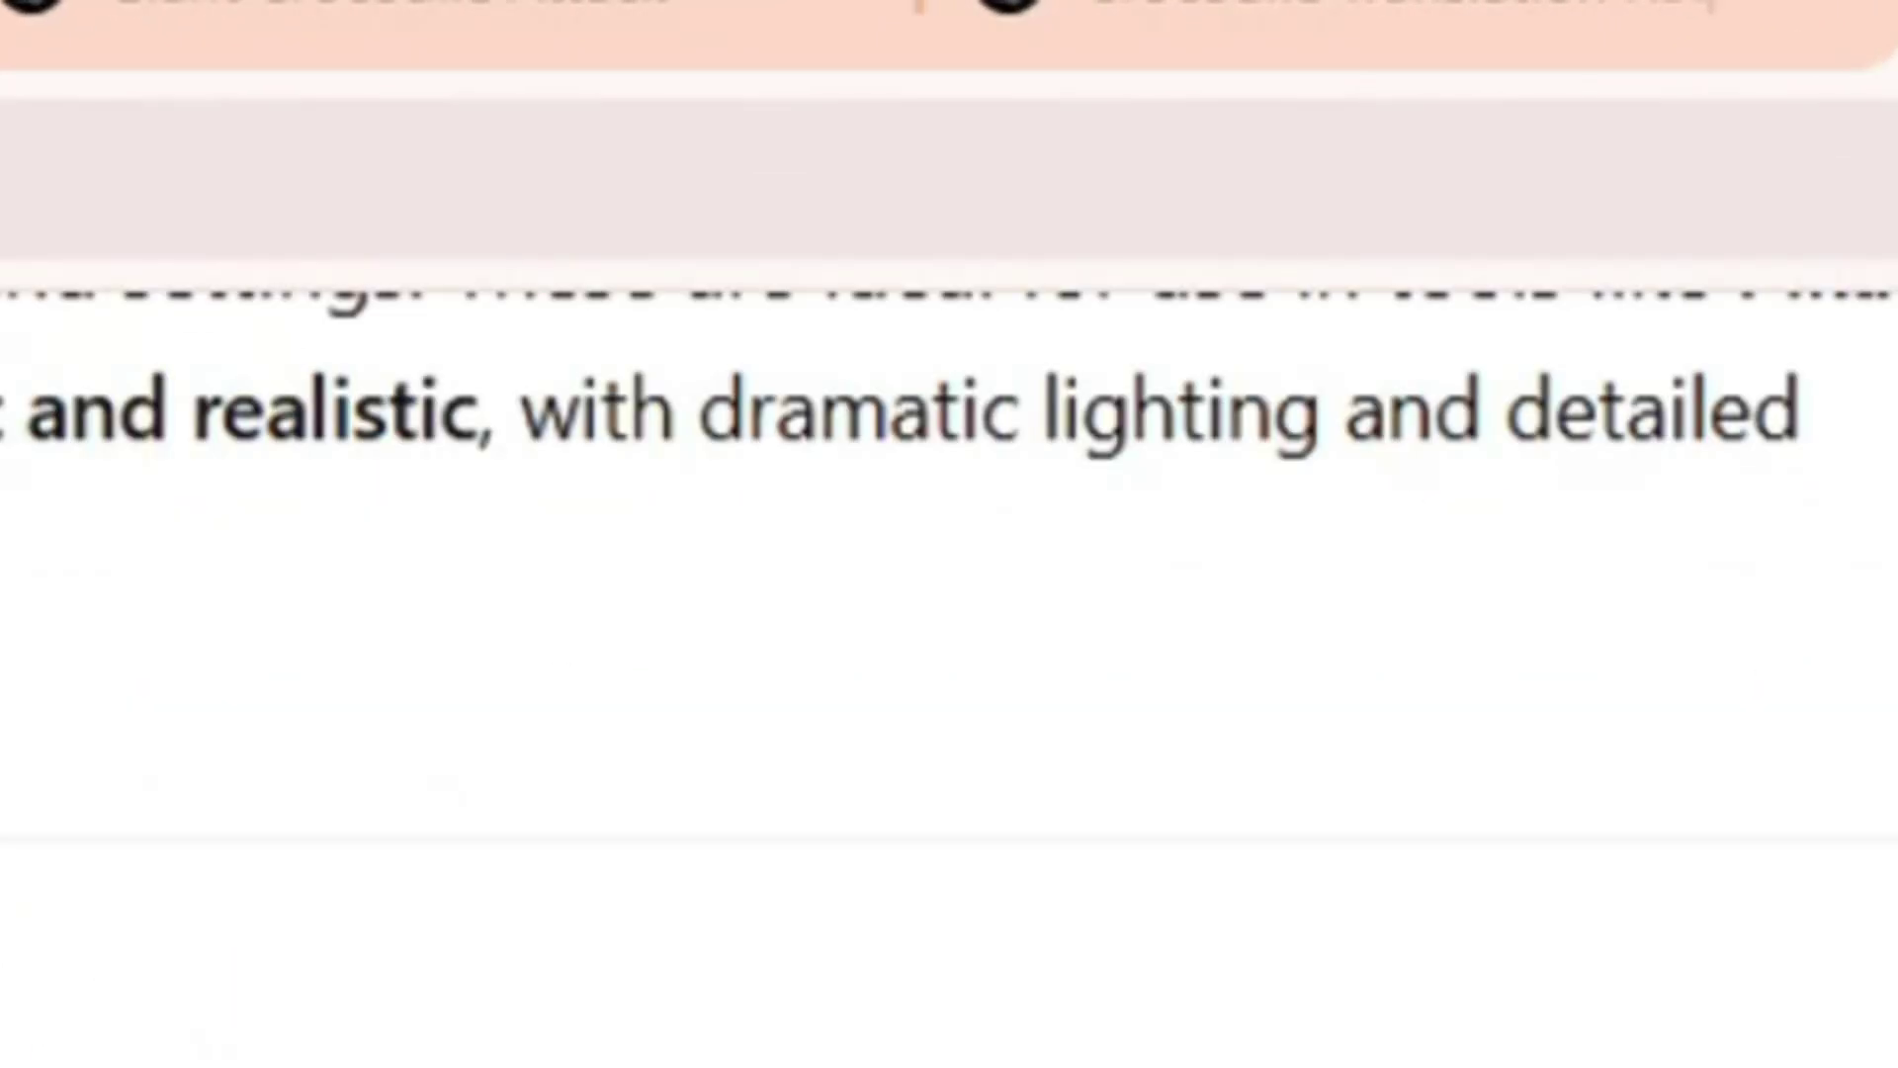
# Select the Scene 2 Bridge Attack prompt text in ChatGPT's reply.
pyautogui.scroll(-7, 874, 499)
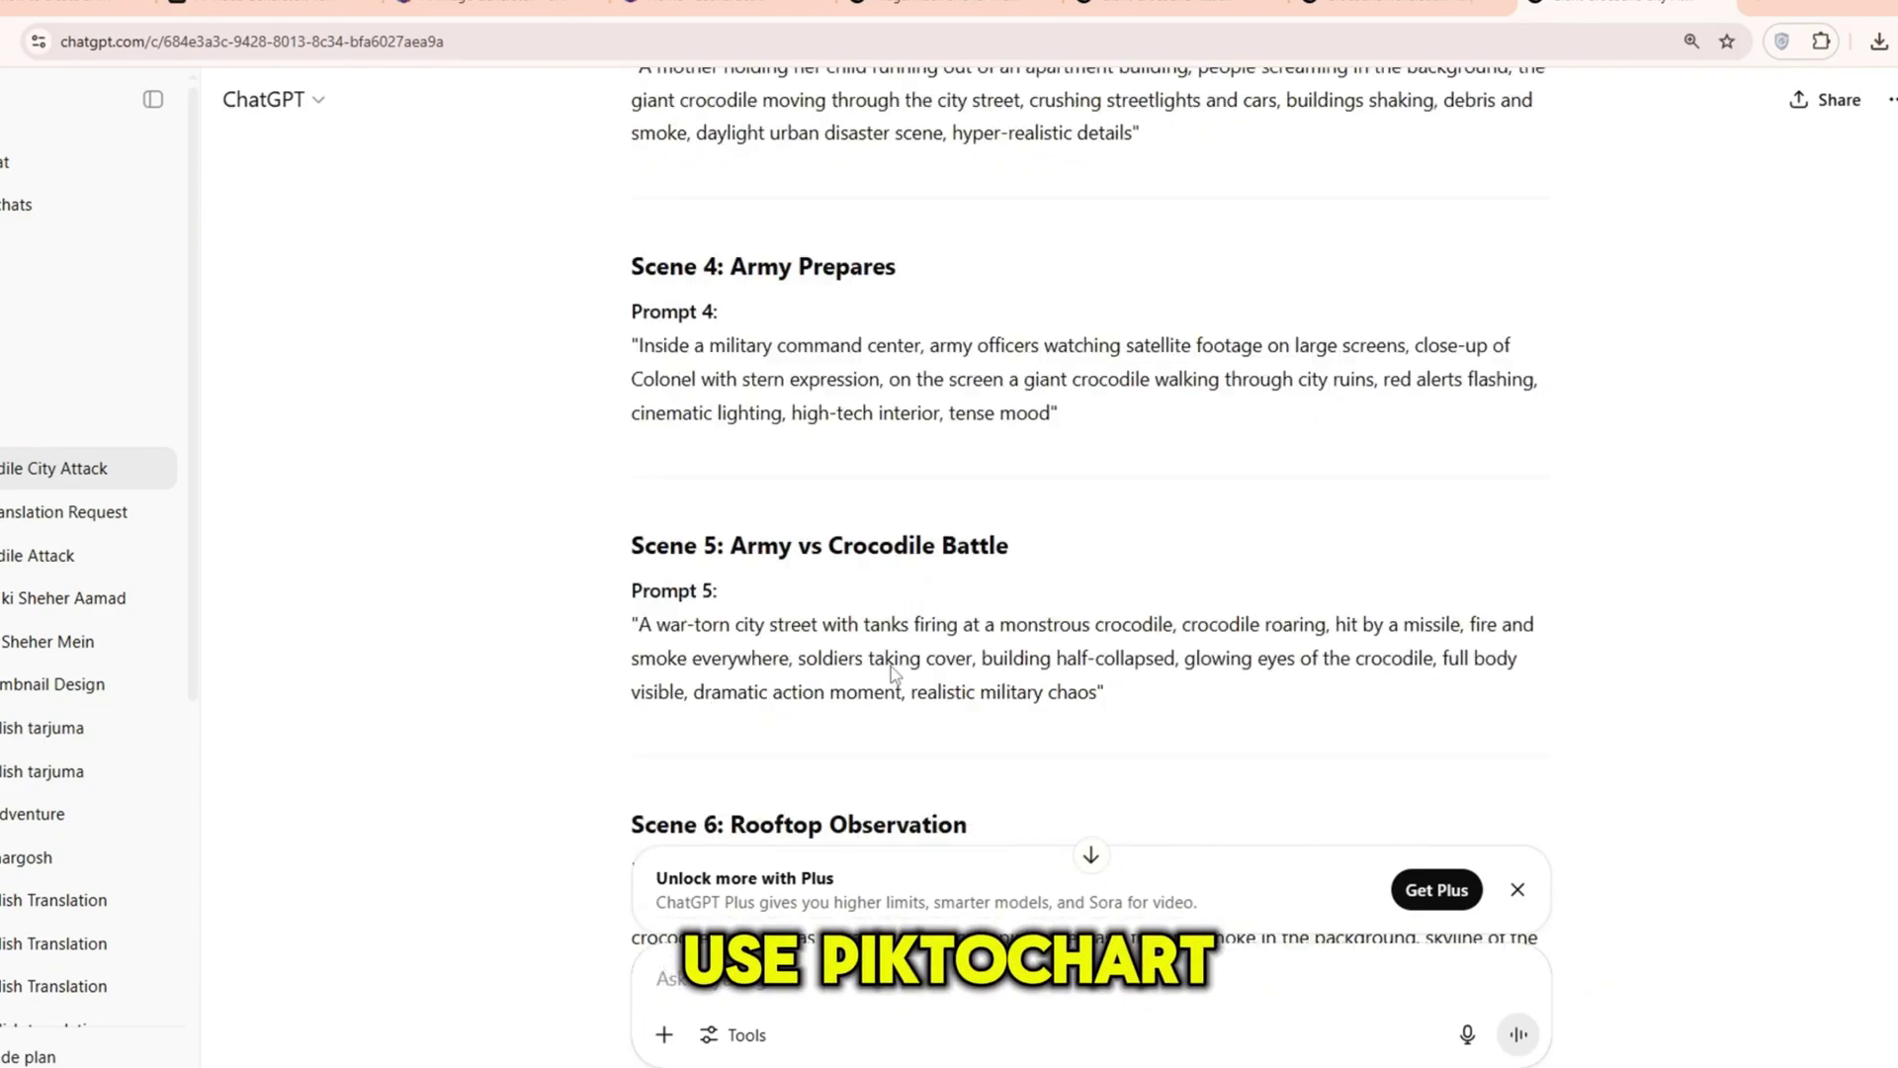
pyautogui.scroll(4, 892, 667)
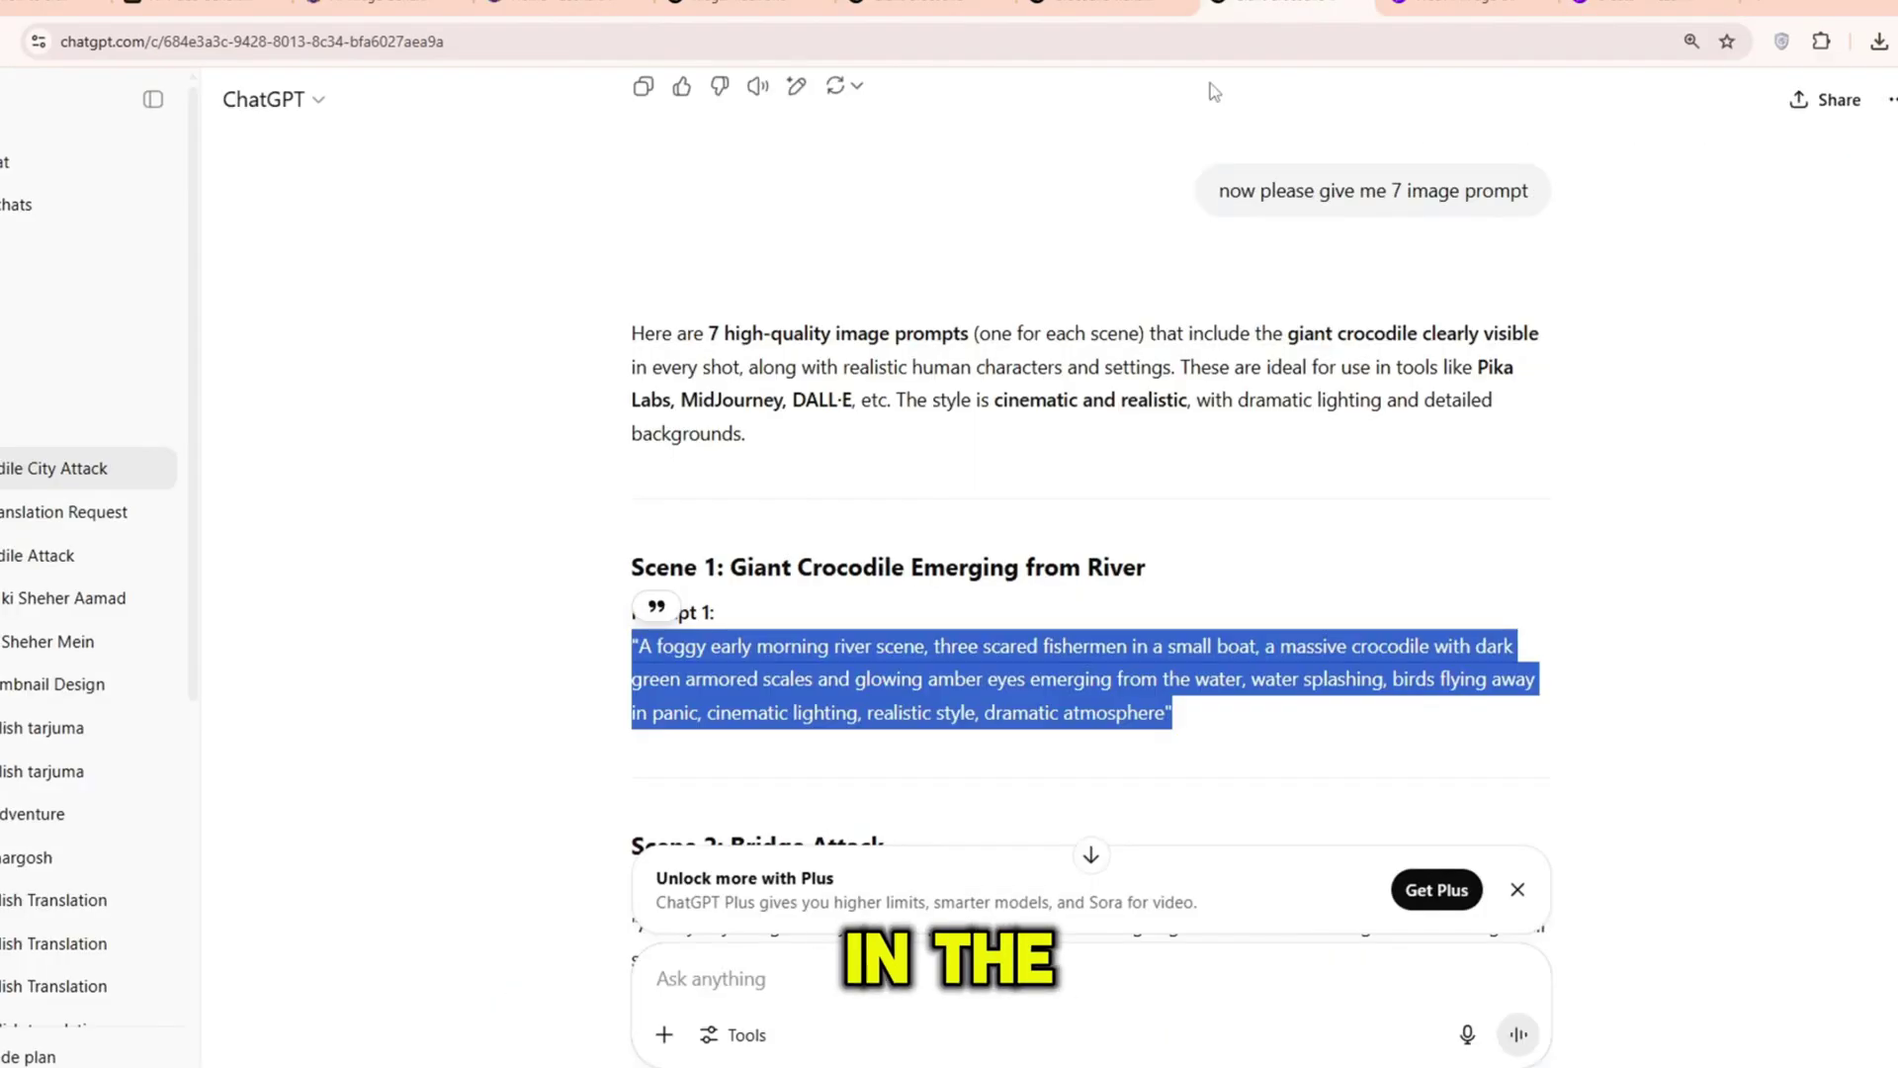
pyautogui.scroll(-4, 887, 683)
pyautogui.moveTo(1075, 569); pyautogui.dragTo(613, 494)
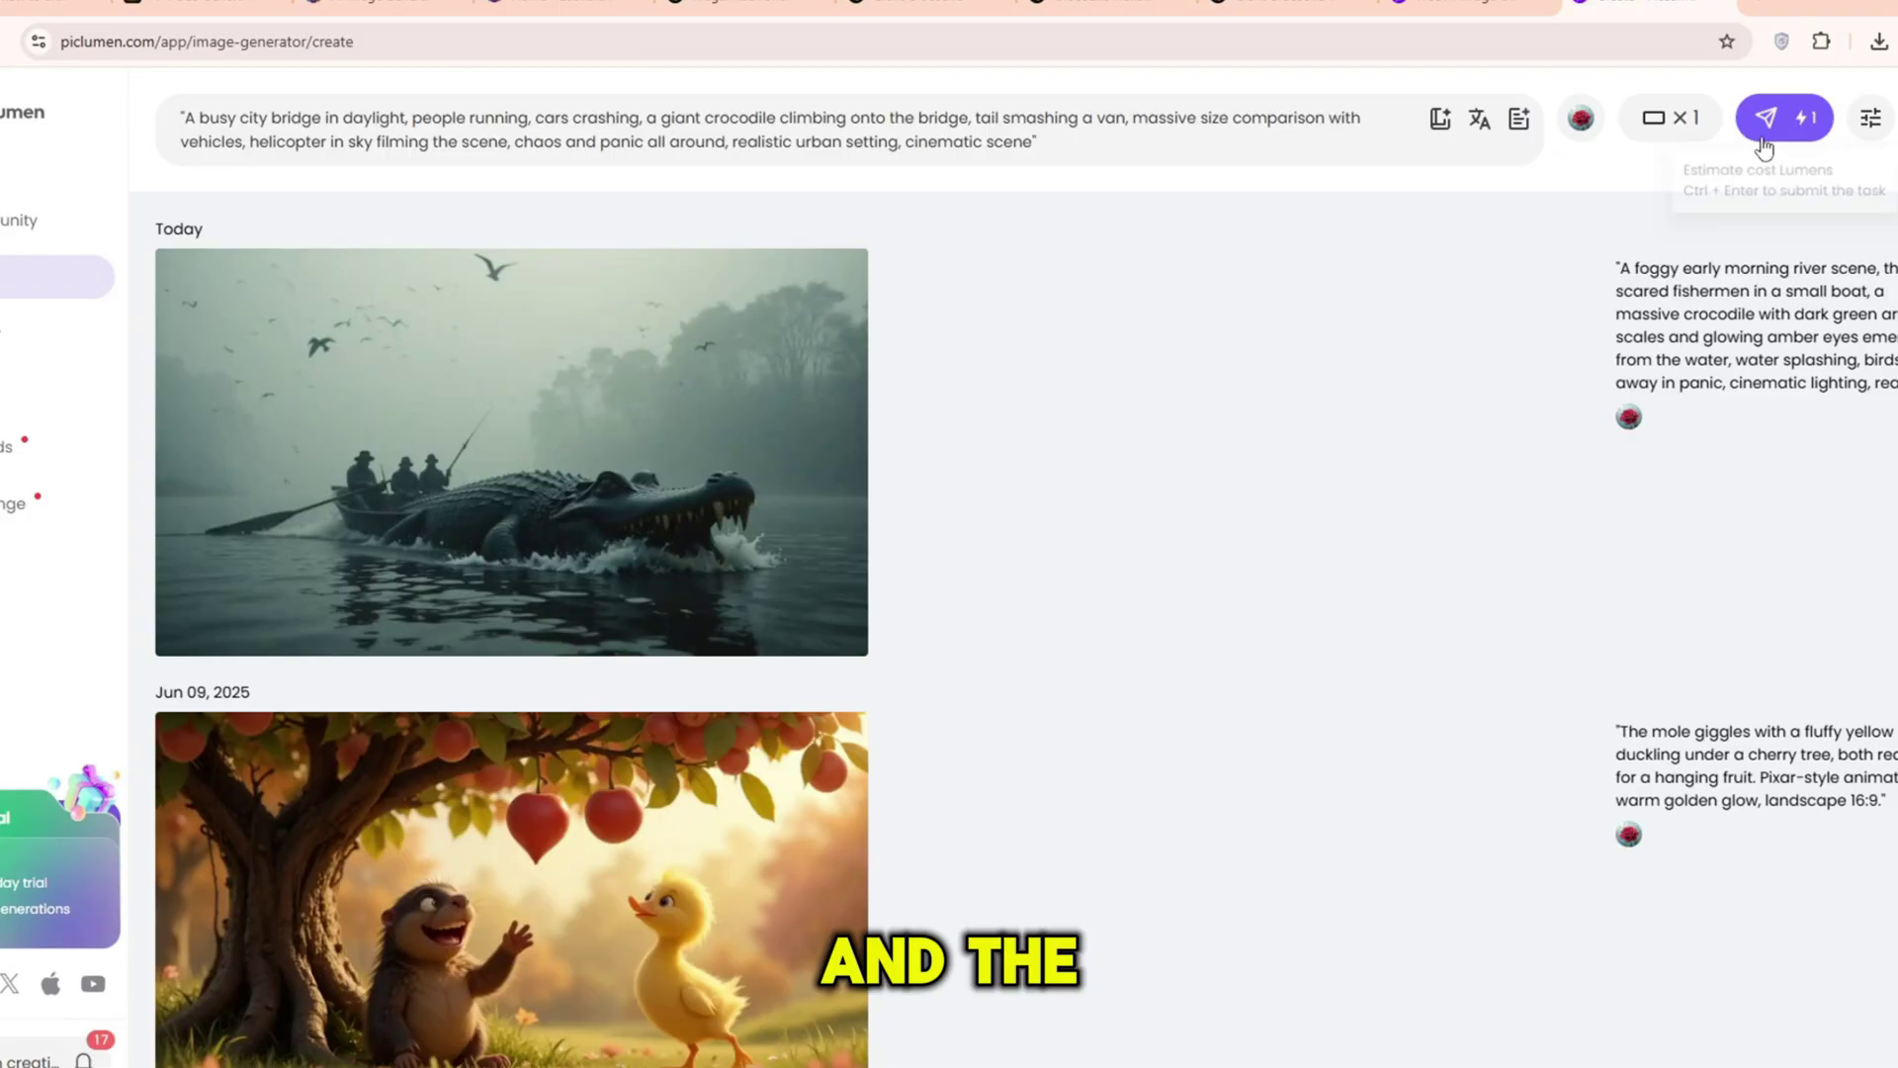
# Generate the bridge attack image, then the Scene 3 mother-and-child street image from its prompt.
pyautogui.click(1785, 117)
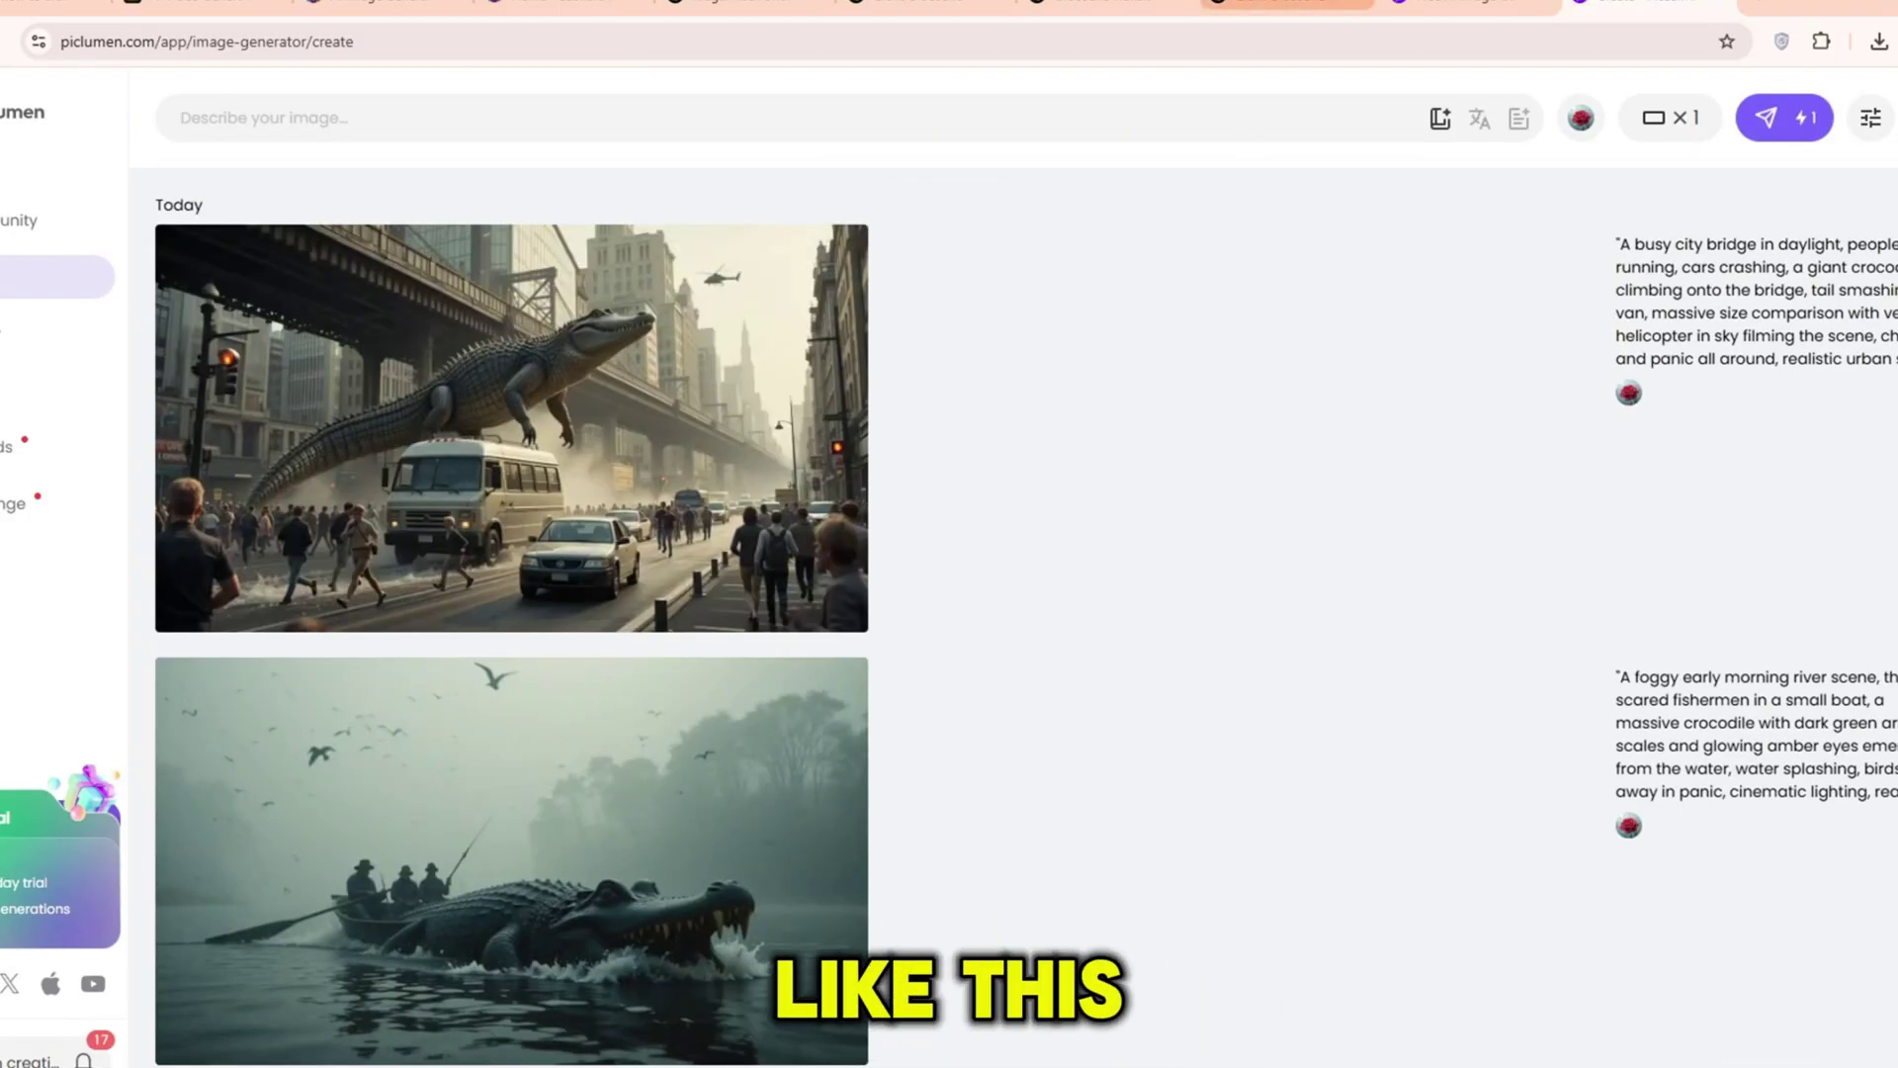
pyautogui.click(1286, 5)
pyautogui.moveTo(1142, 507); pyautogui.dragTo(566, 454)
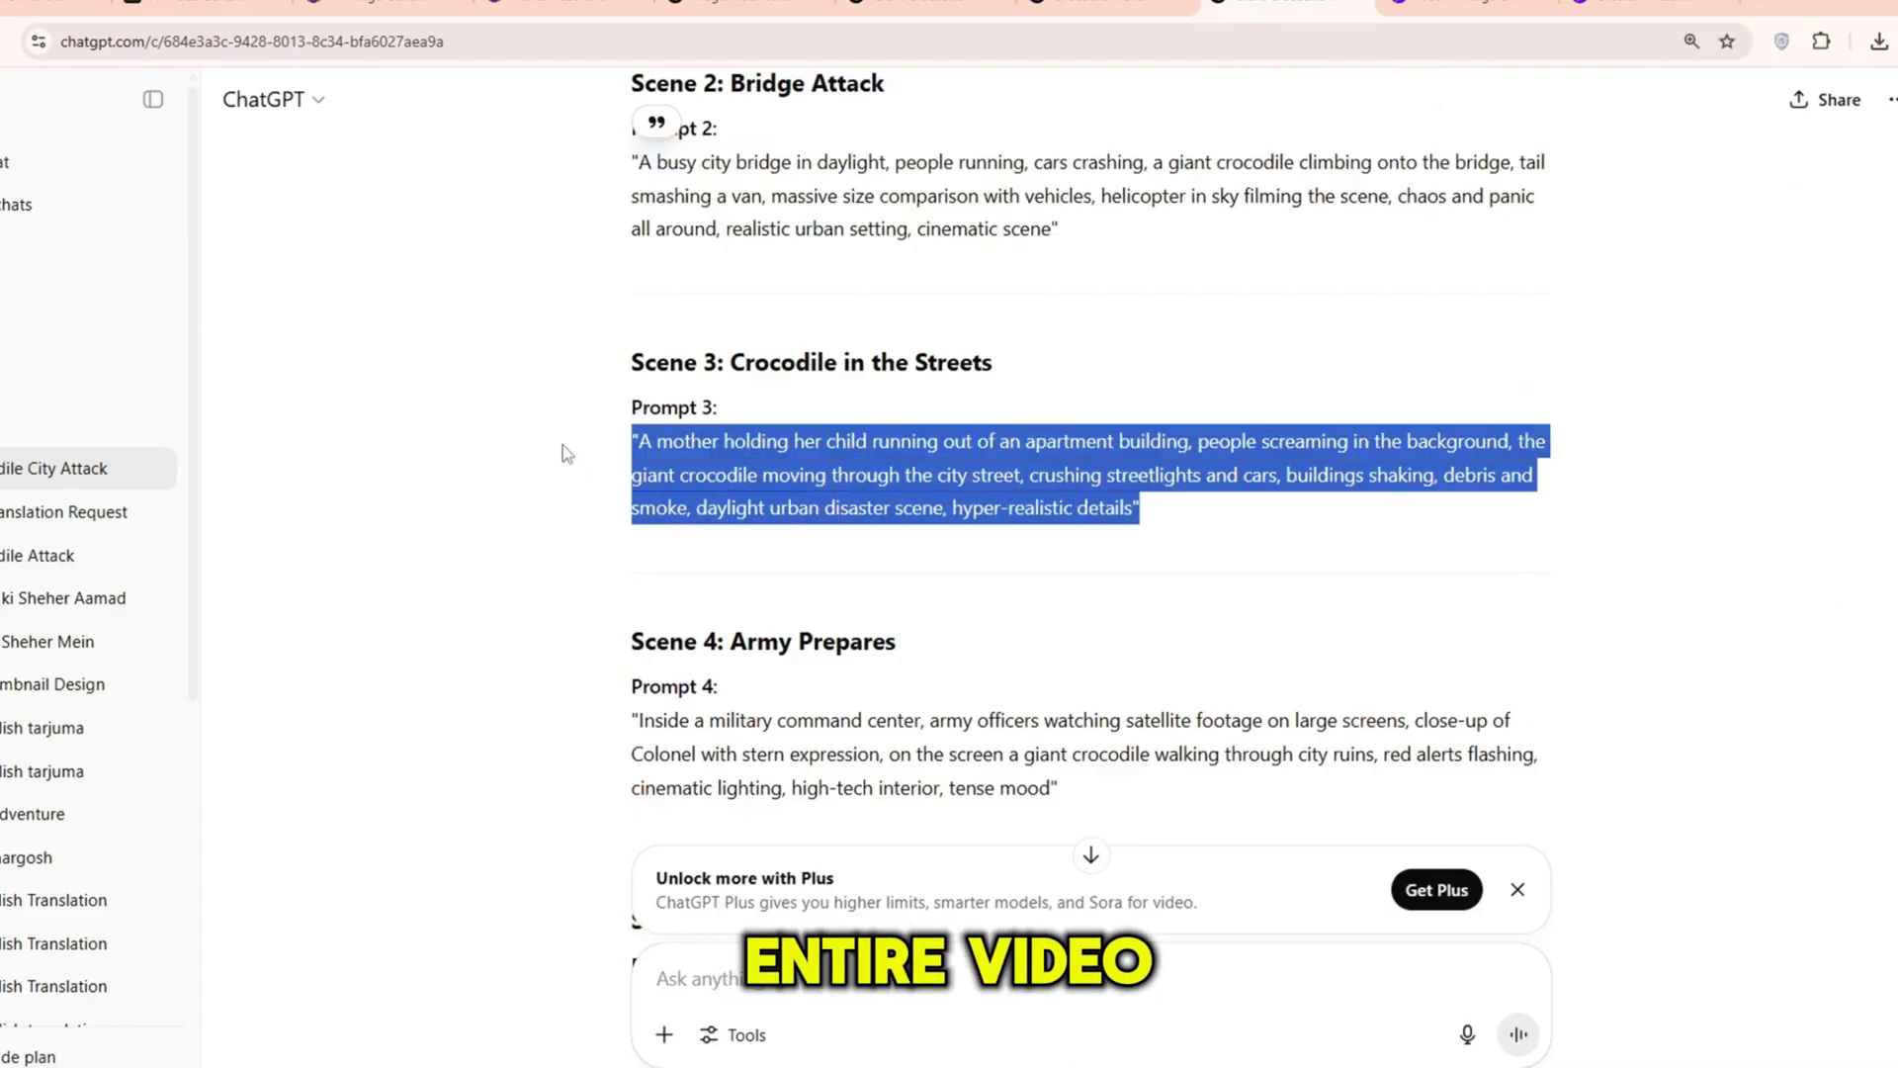
pyautogui.click(1670, 16)
pyautogui.write('"A mother holding her child running out of an apartment building, people screaming in the background, the giant crocodile moving through the city street, crushing streetlights and cars, buildings shaking, debris and smoke, daylight urban disaster scene, hyper-realistic details"')
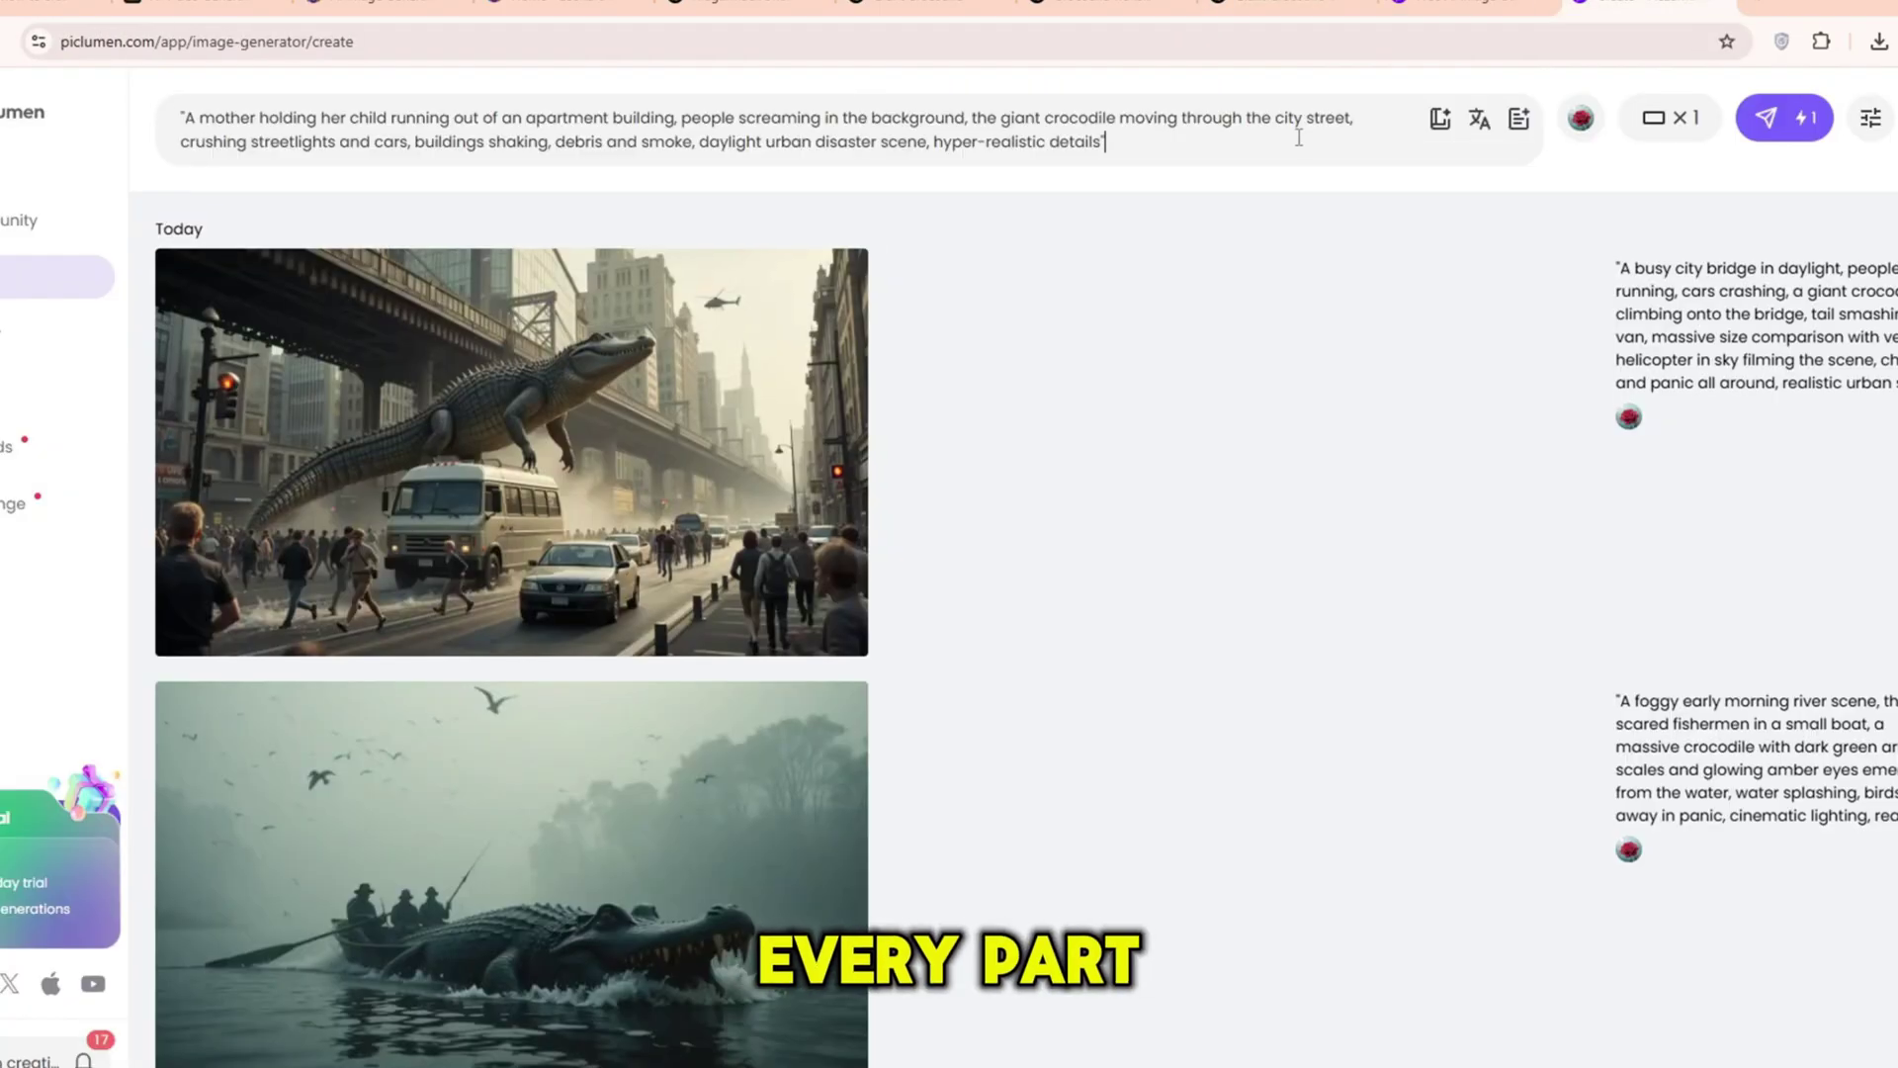
pyautogui.click(1770, 114)
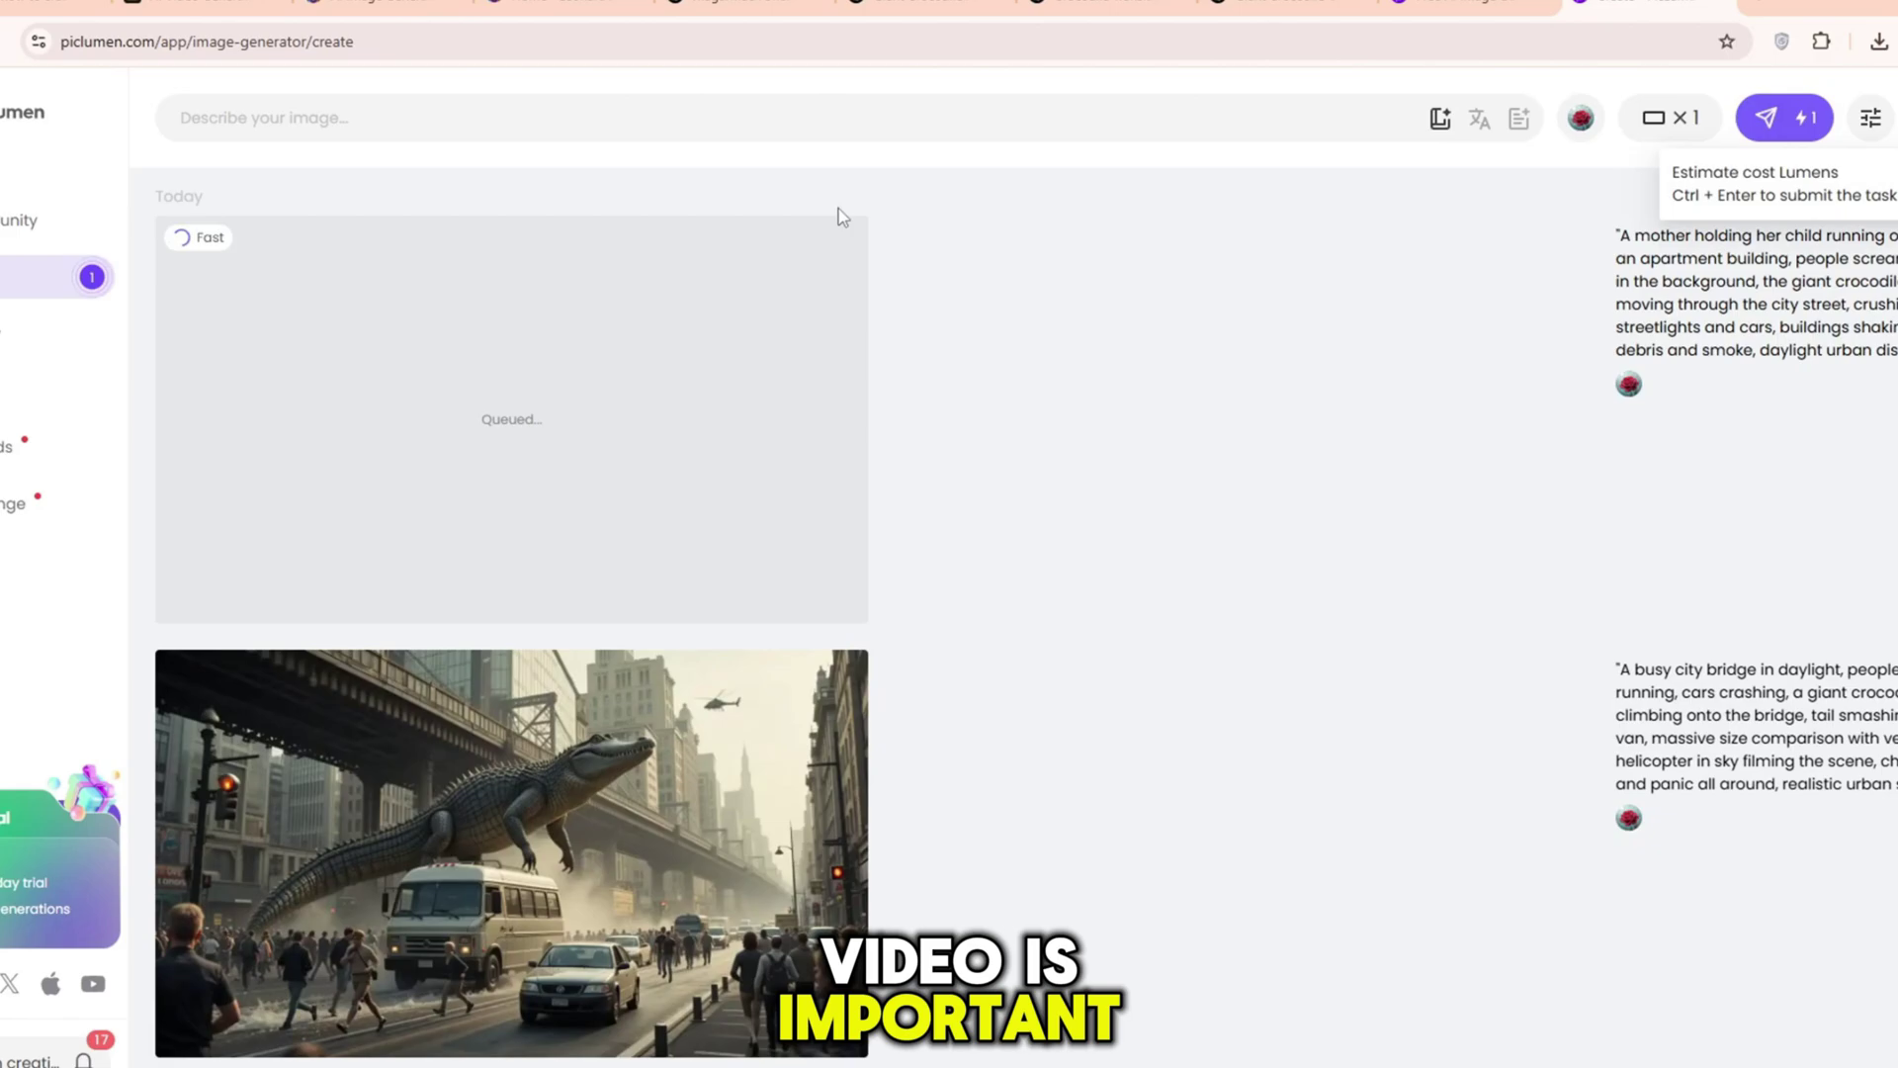
# Generate the war-torn tank battle crocodile image and copy the Scene 6 rooftop prompt.
pyautogui.scroll(-1, 986, 420)
pyautogui.scroll(1, 986, 412)
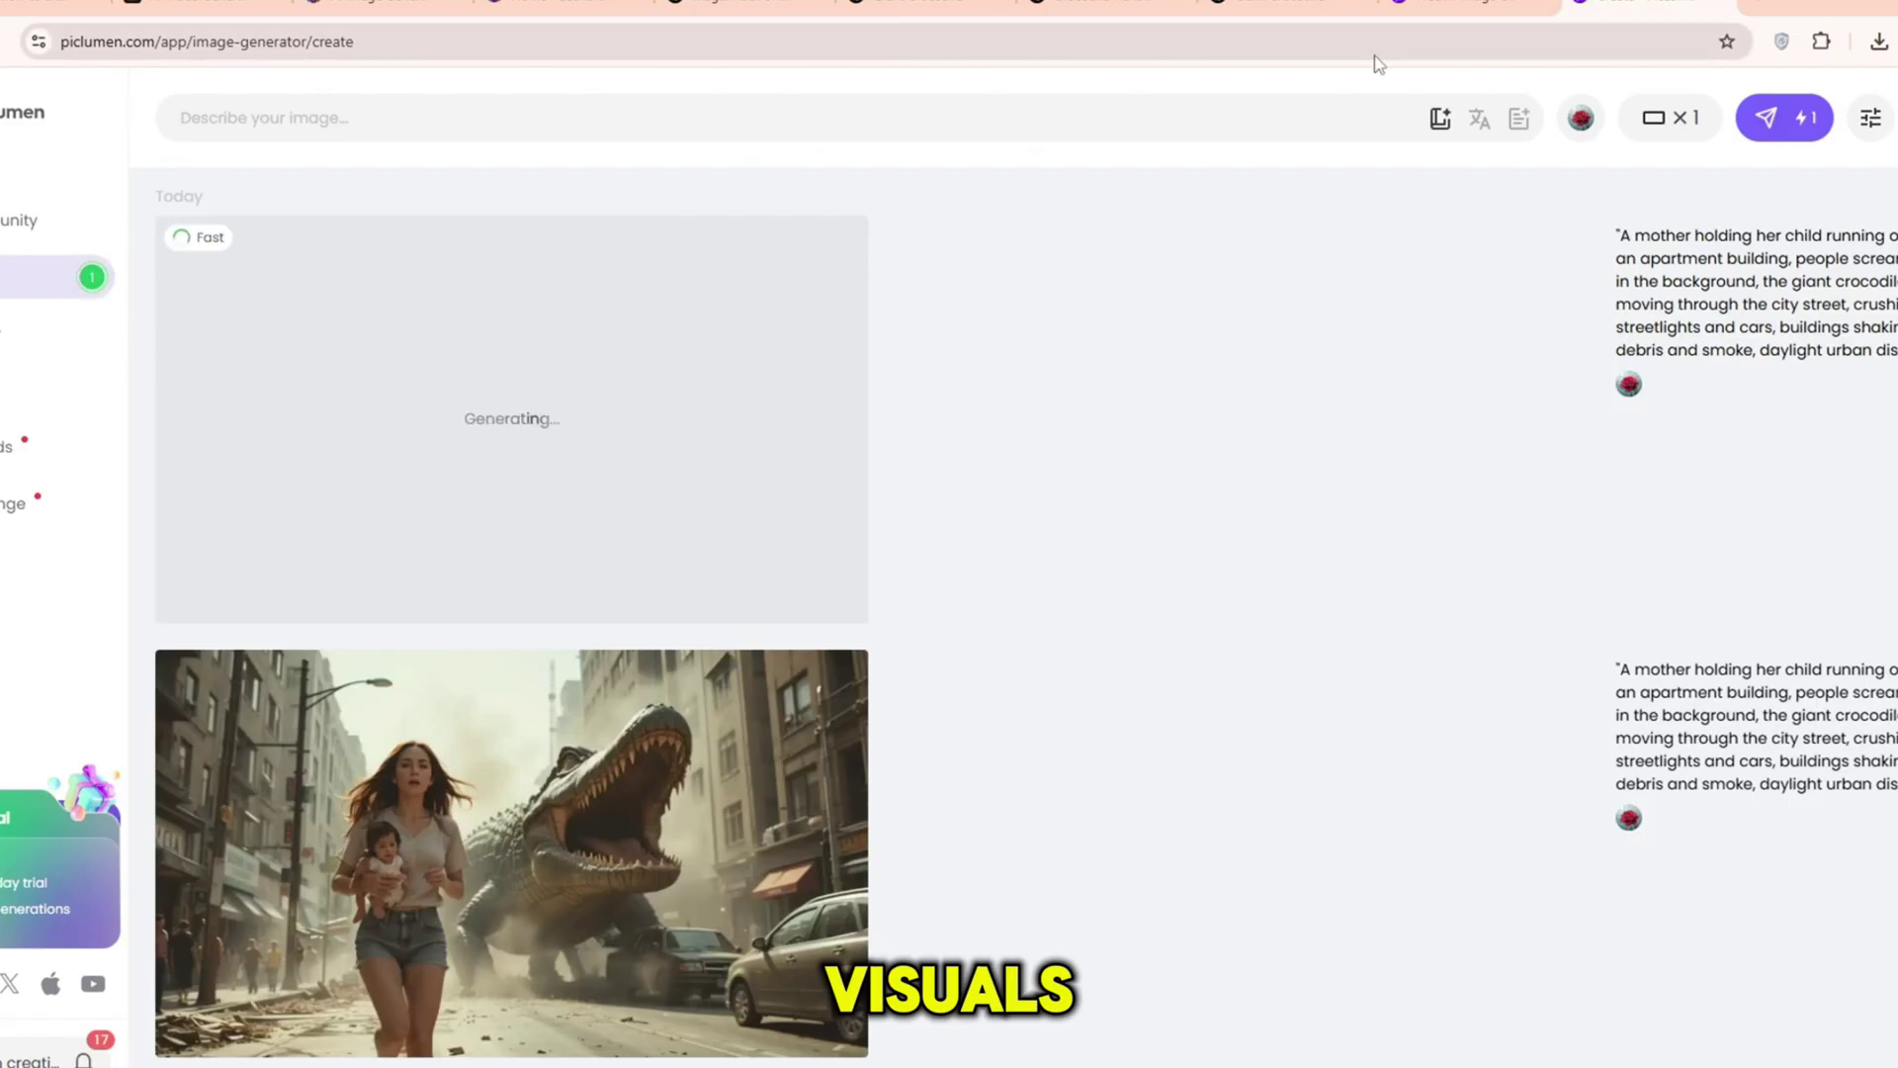
pyautogui.write('"A war-torn city street with tanks firing at a monstrous crocodile, crocodile roaring, hit by a missile, fire and smoke everywhere, soldiers taking cover, building half-collapsed, glowing eyes of the crocodile, full body visible, dramatic action moment, realistic military chaos"')
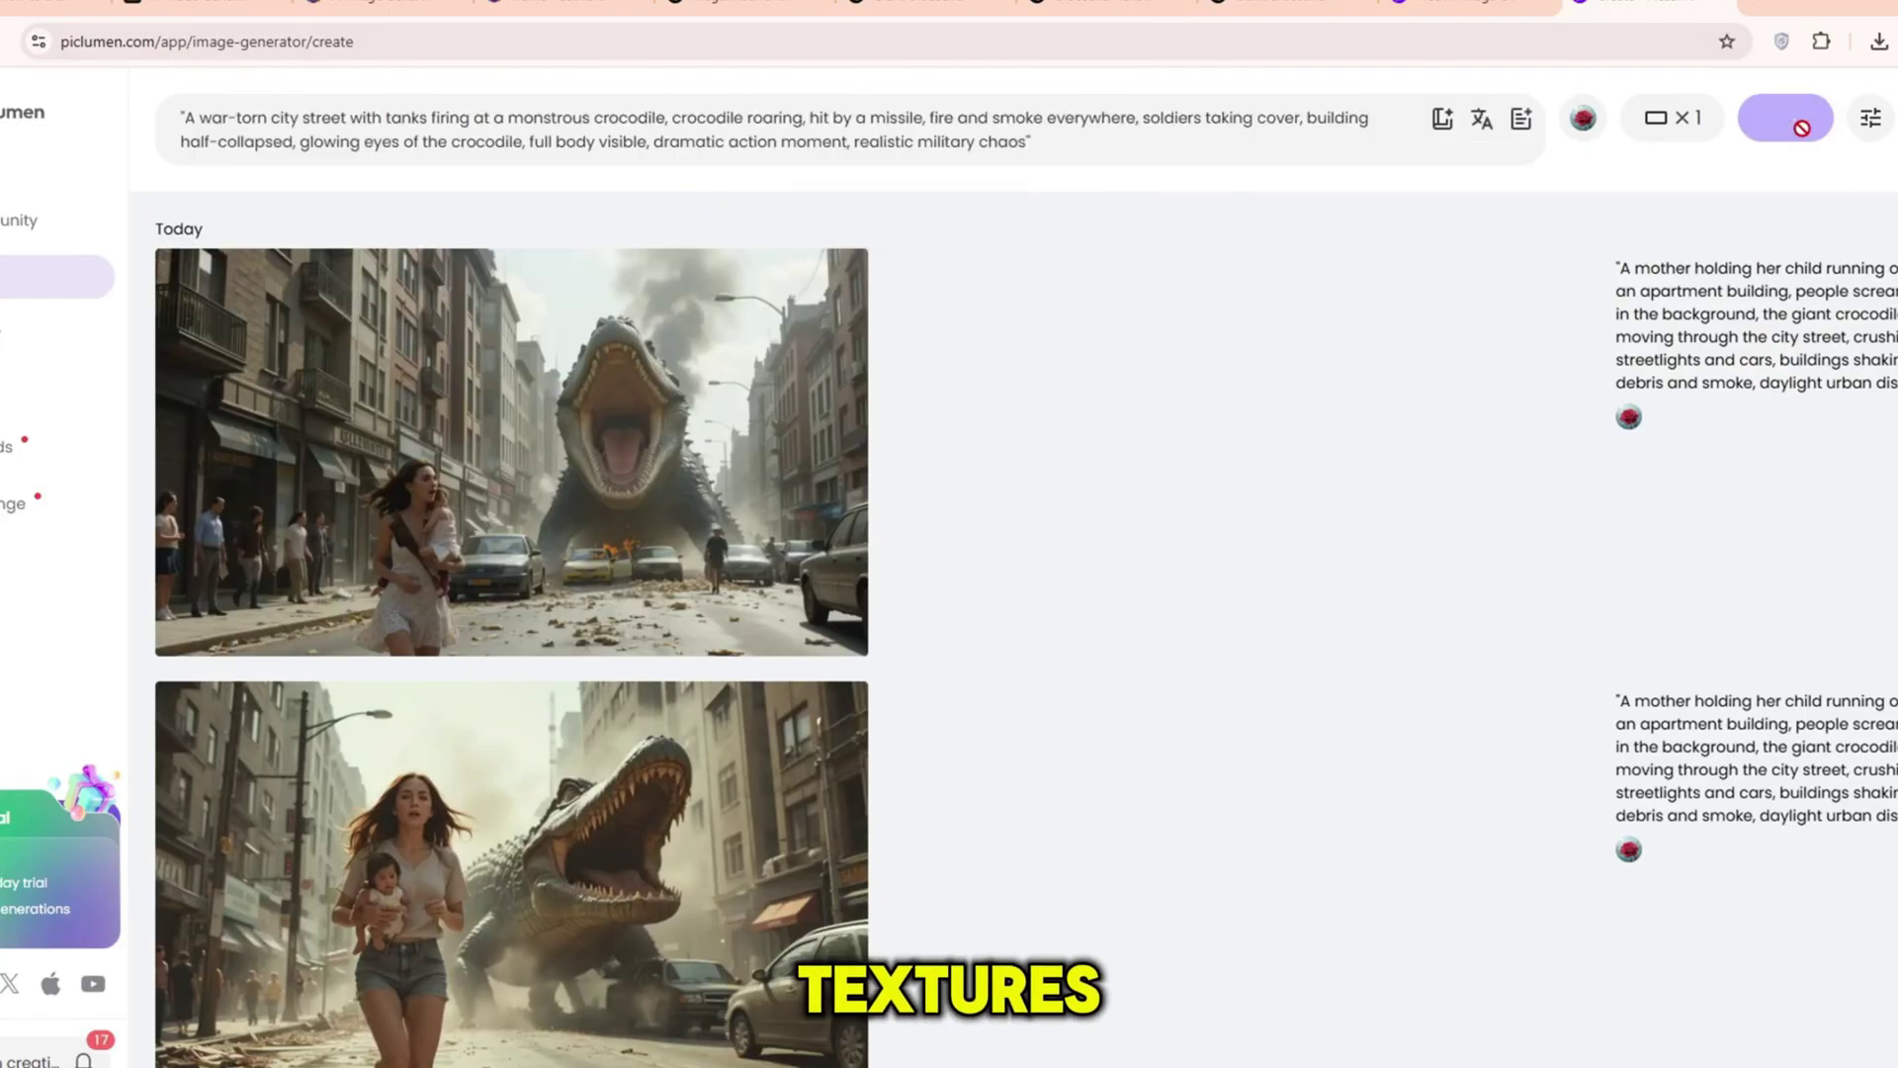
pyautogui.click(1785, 118)
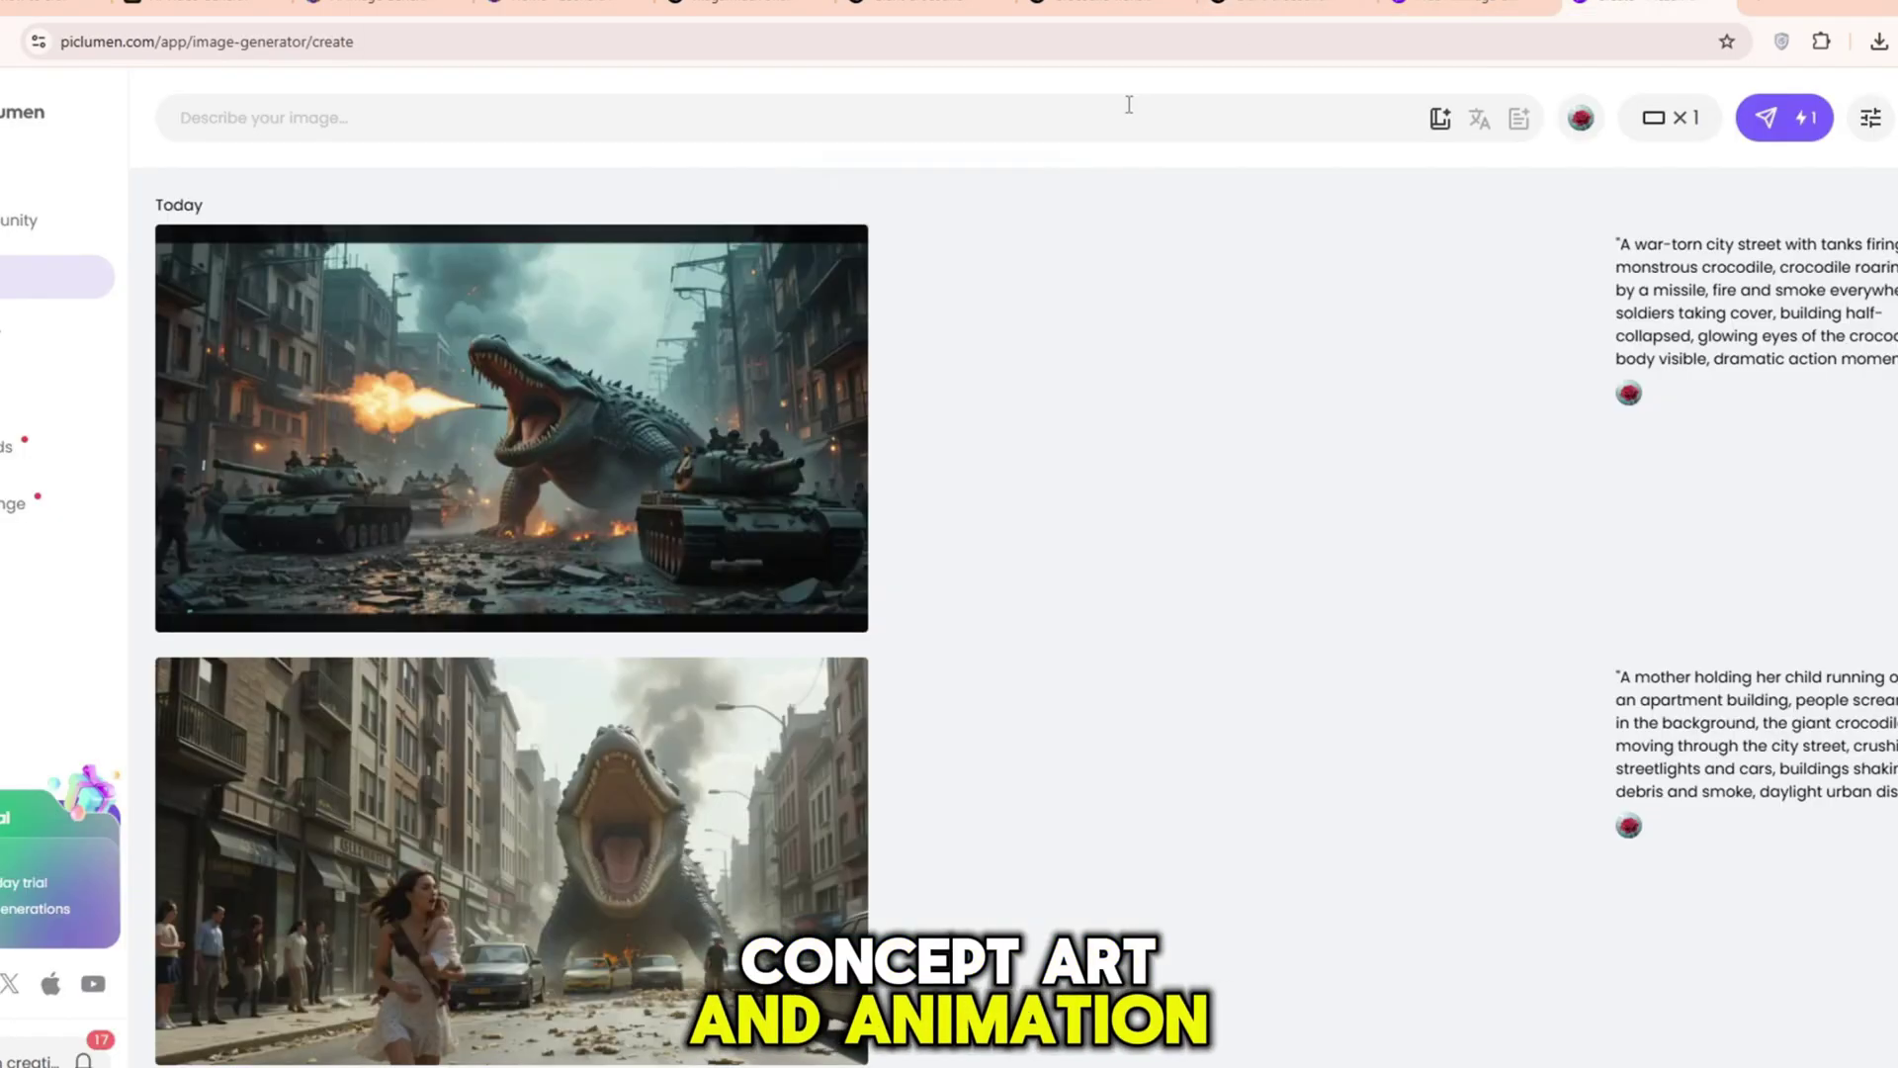
pyautogui.click(1784, 118)
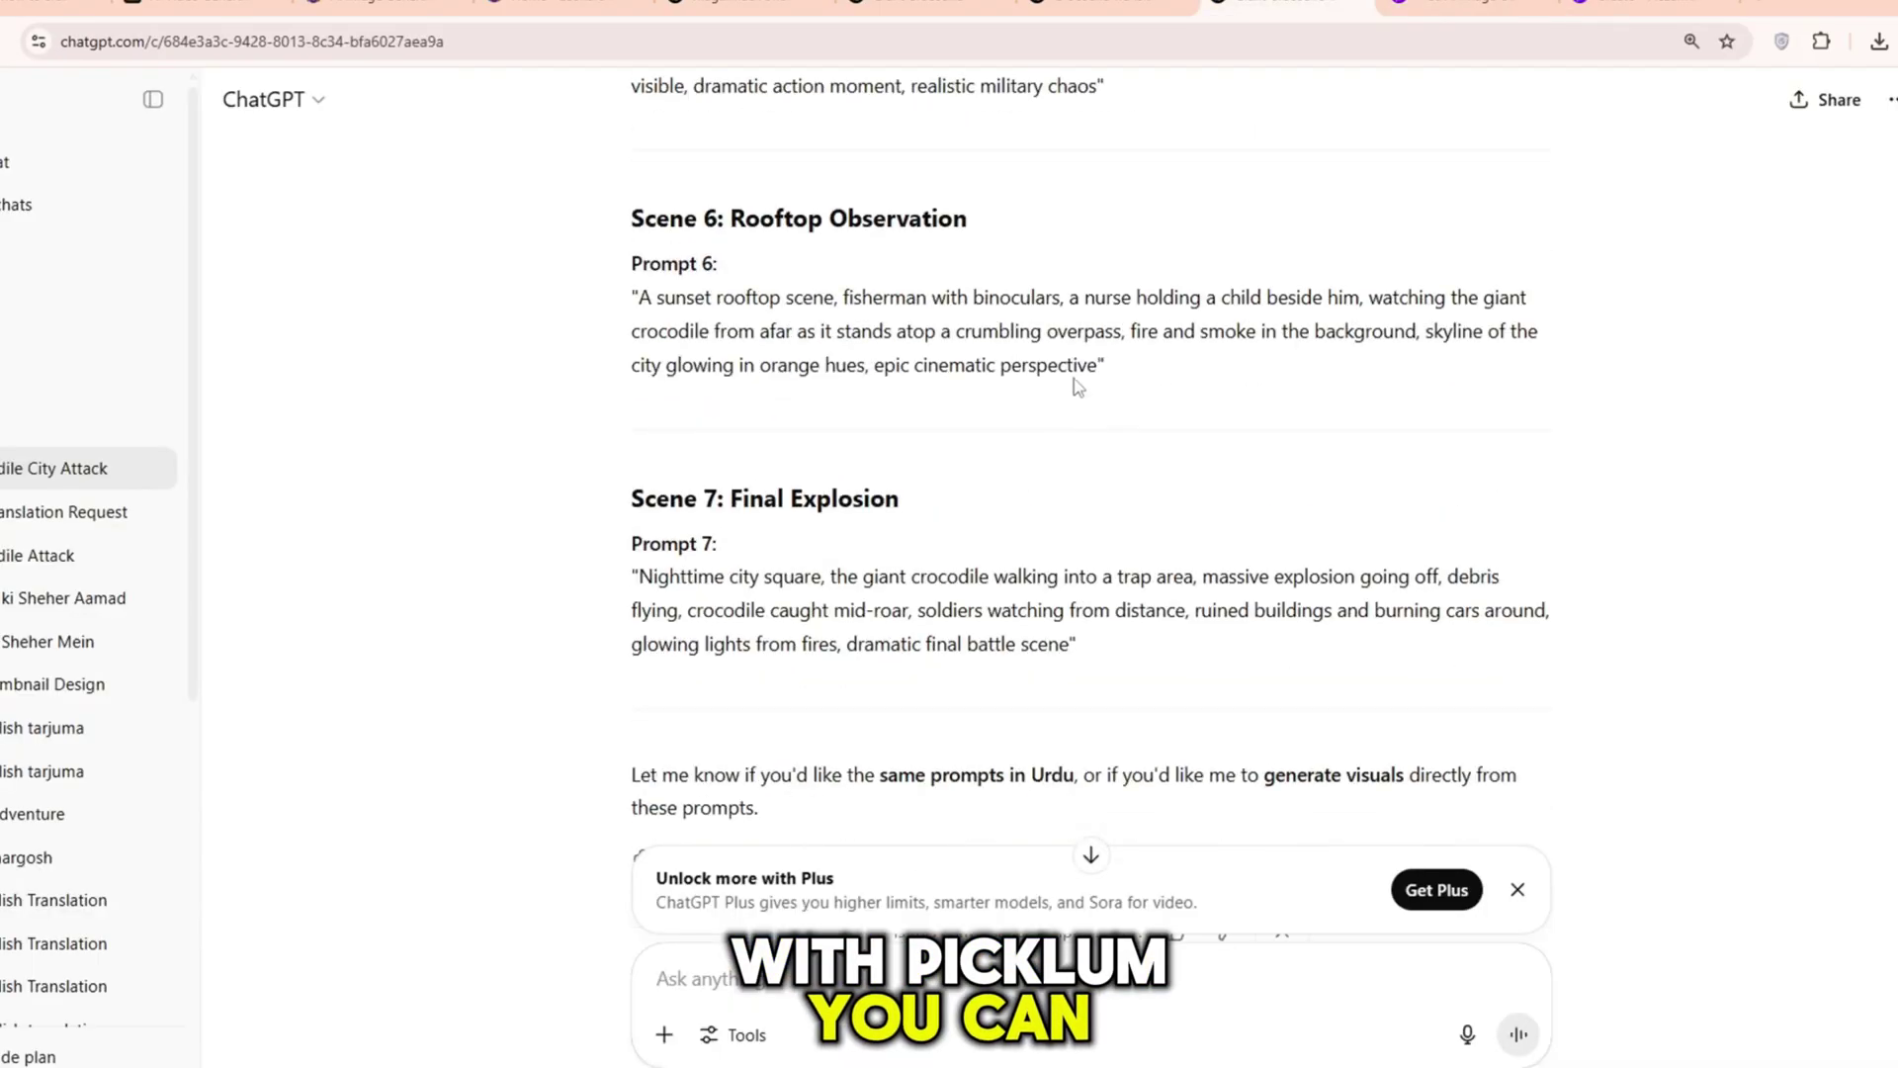
pyautogui.moveTo(1105, 368); pyautogui.dragTo(633, 308)
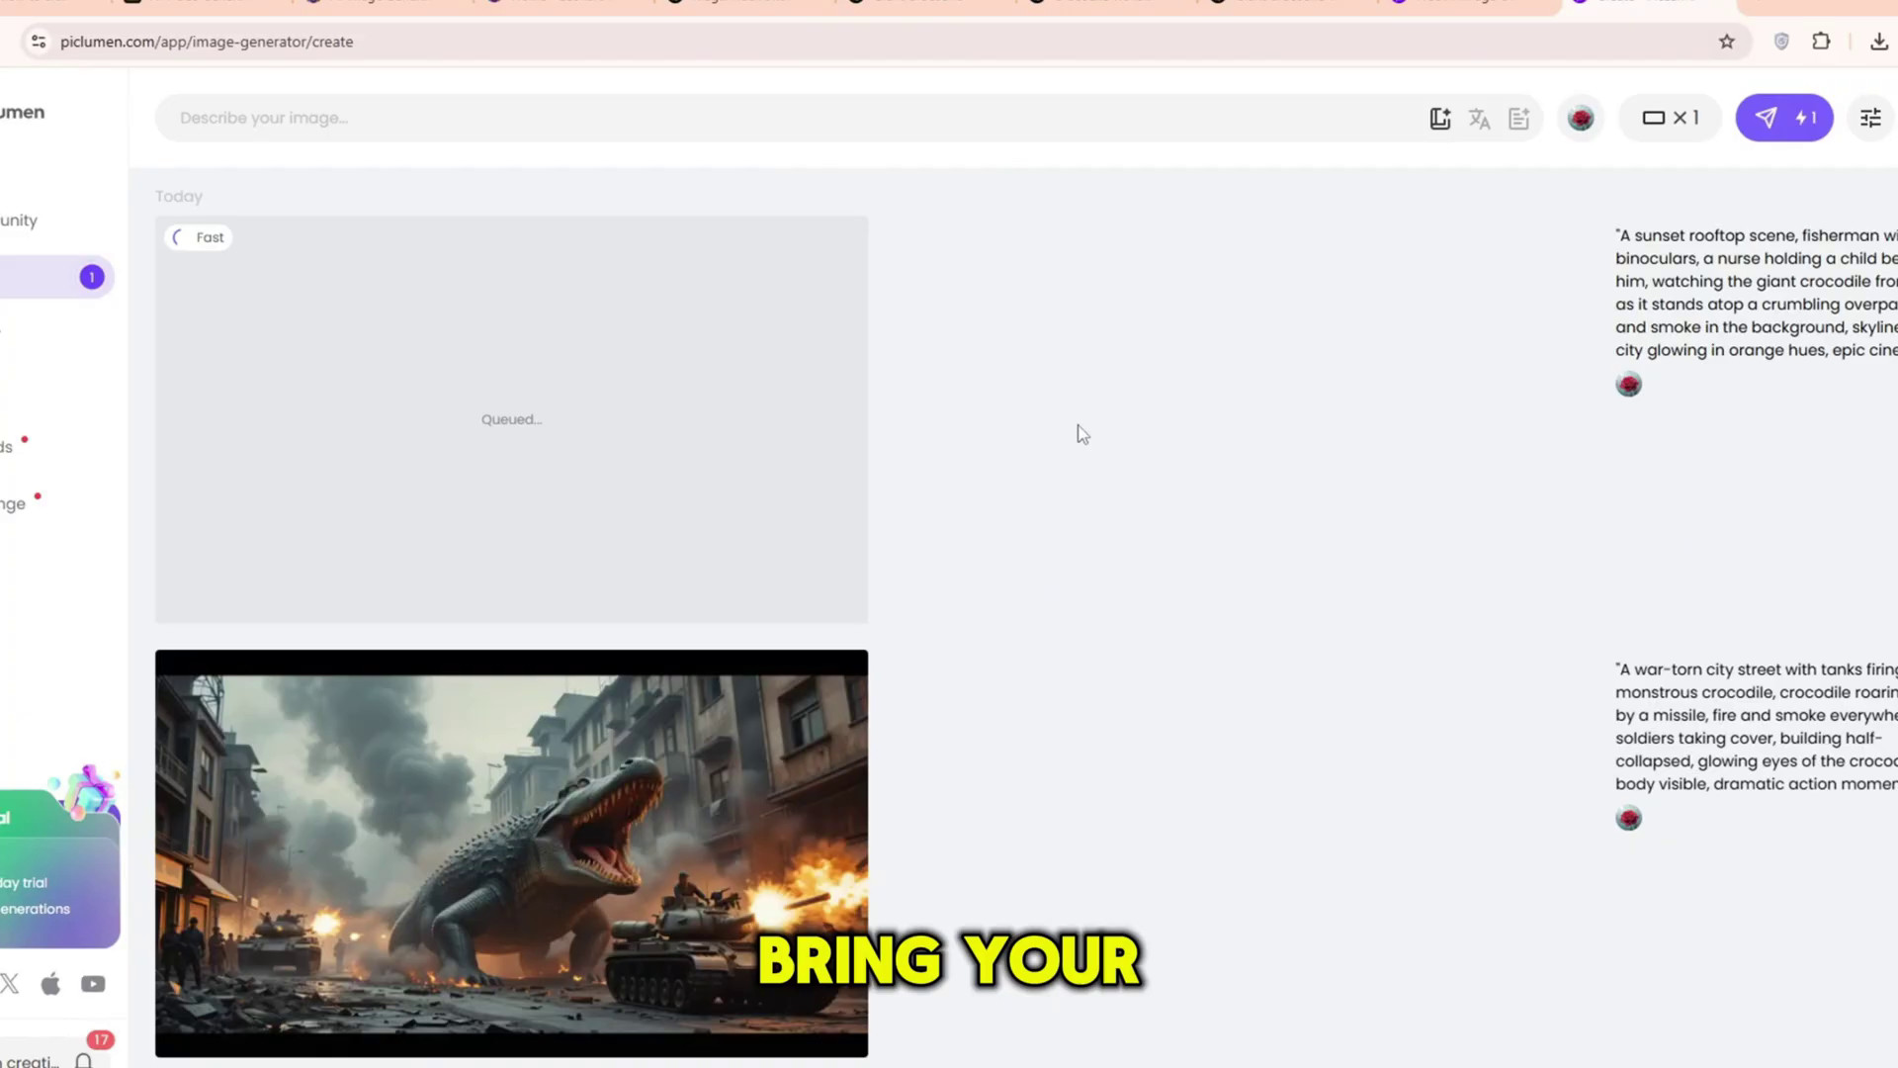
pyautogui.scroll(-5, 920, 670)
pyautogui.scroll(5, 920, 692)
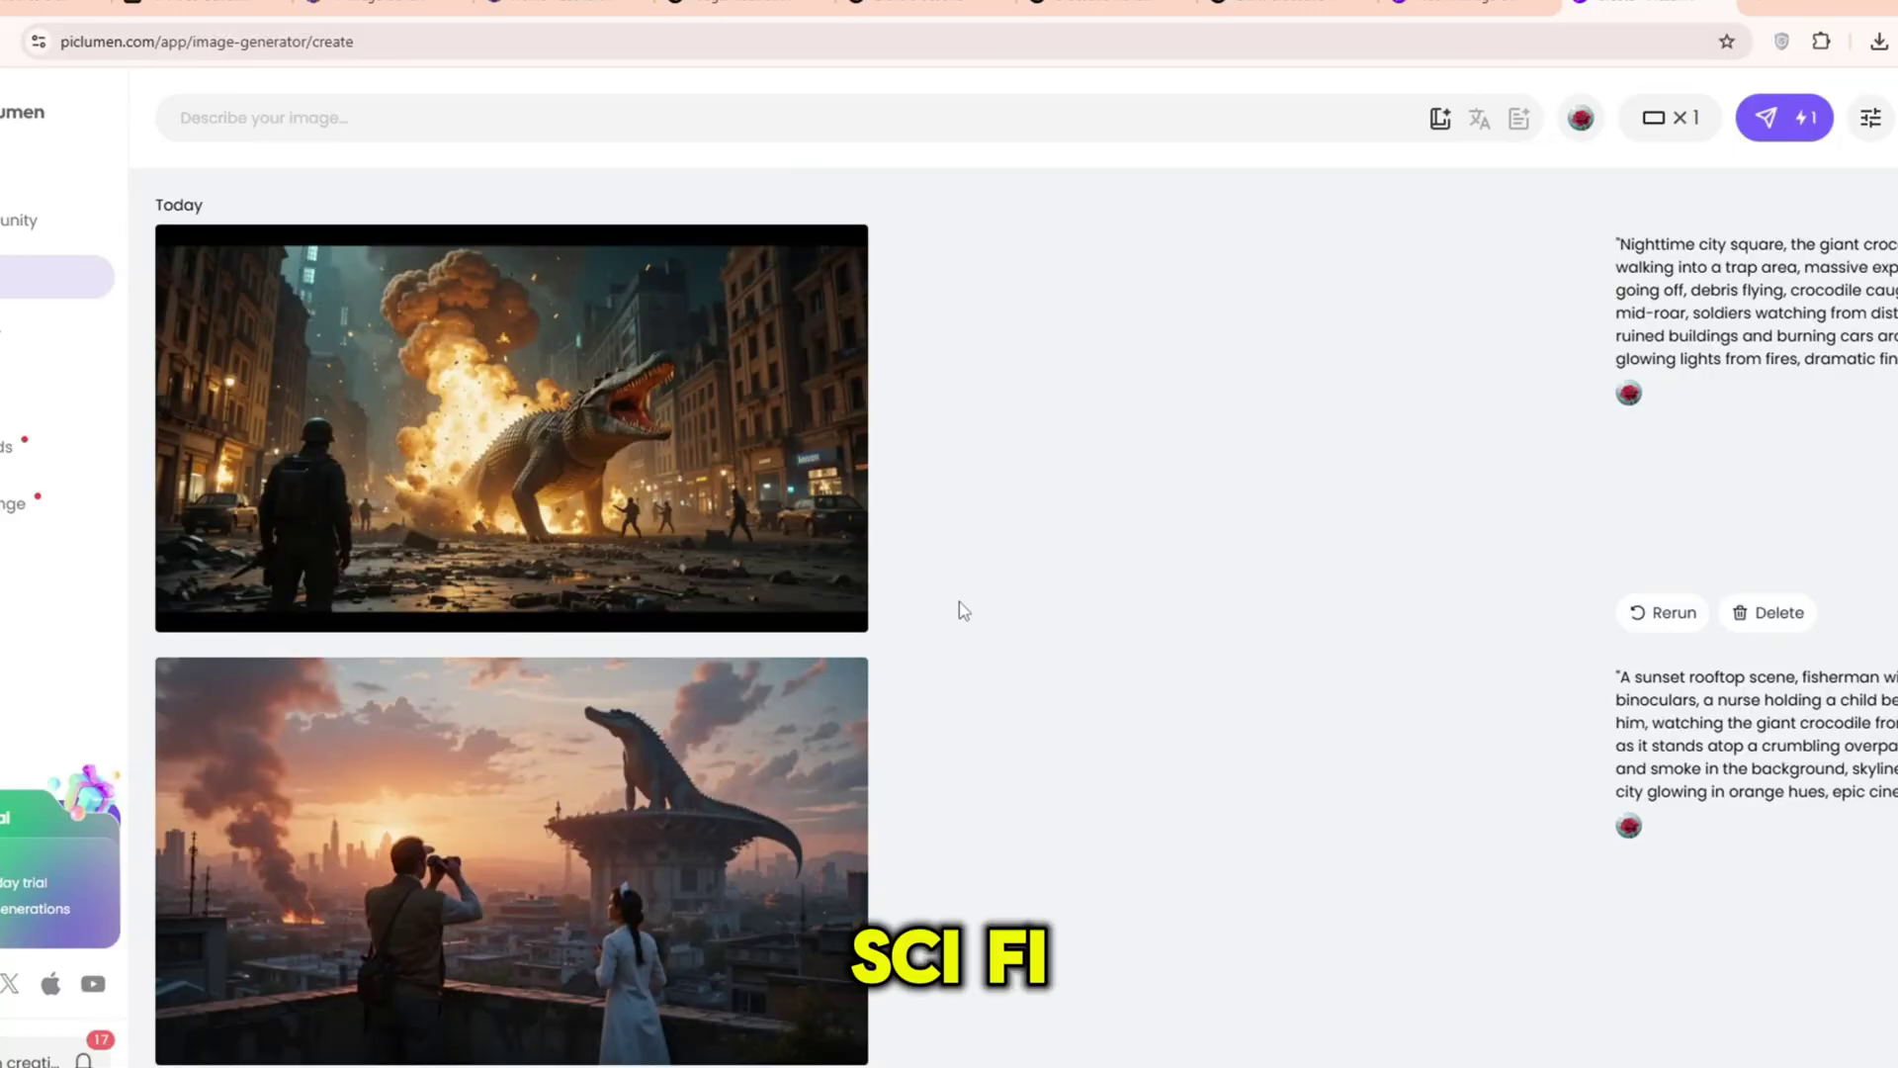
# Review the PicLumen feed, including the sunset rooftop and city-square explosion crocodile images.
pyautogui.scroll(-2, 989, 474)
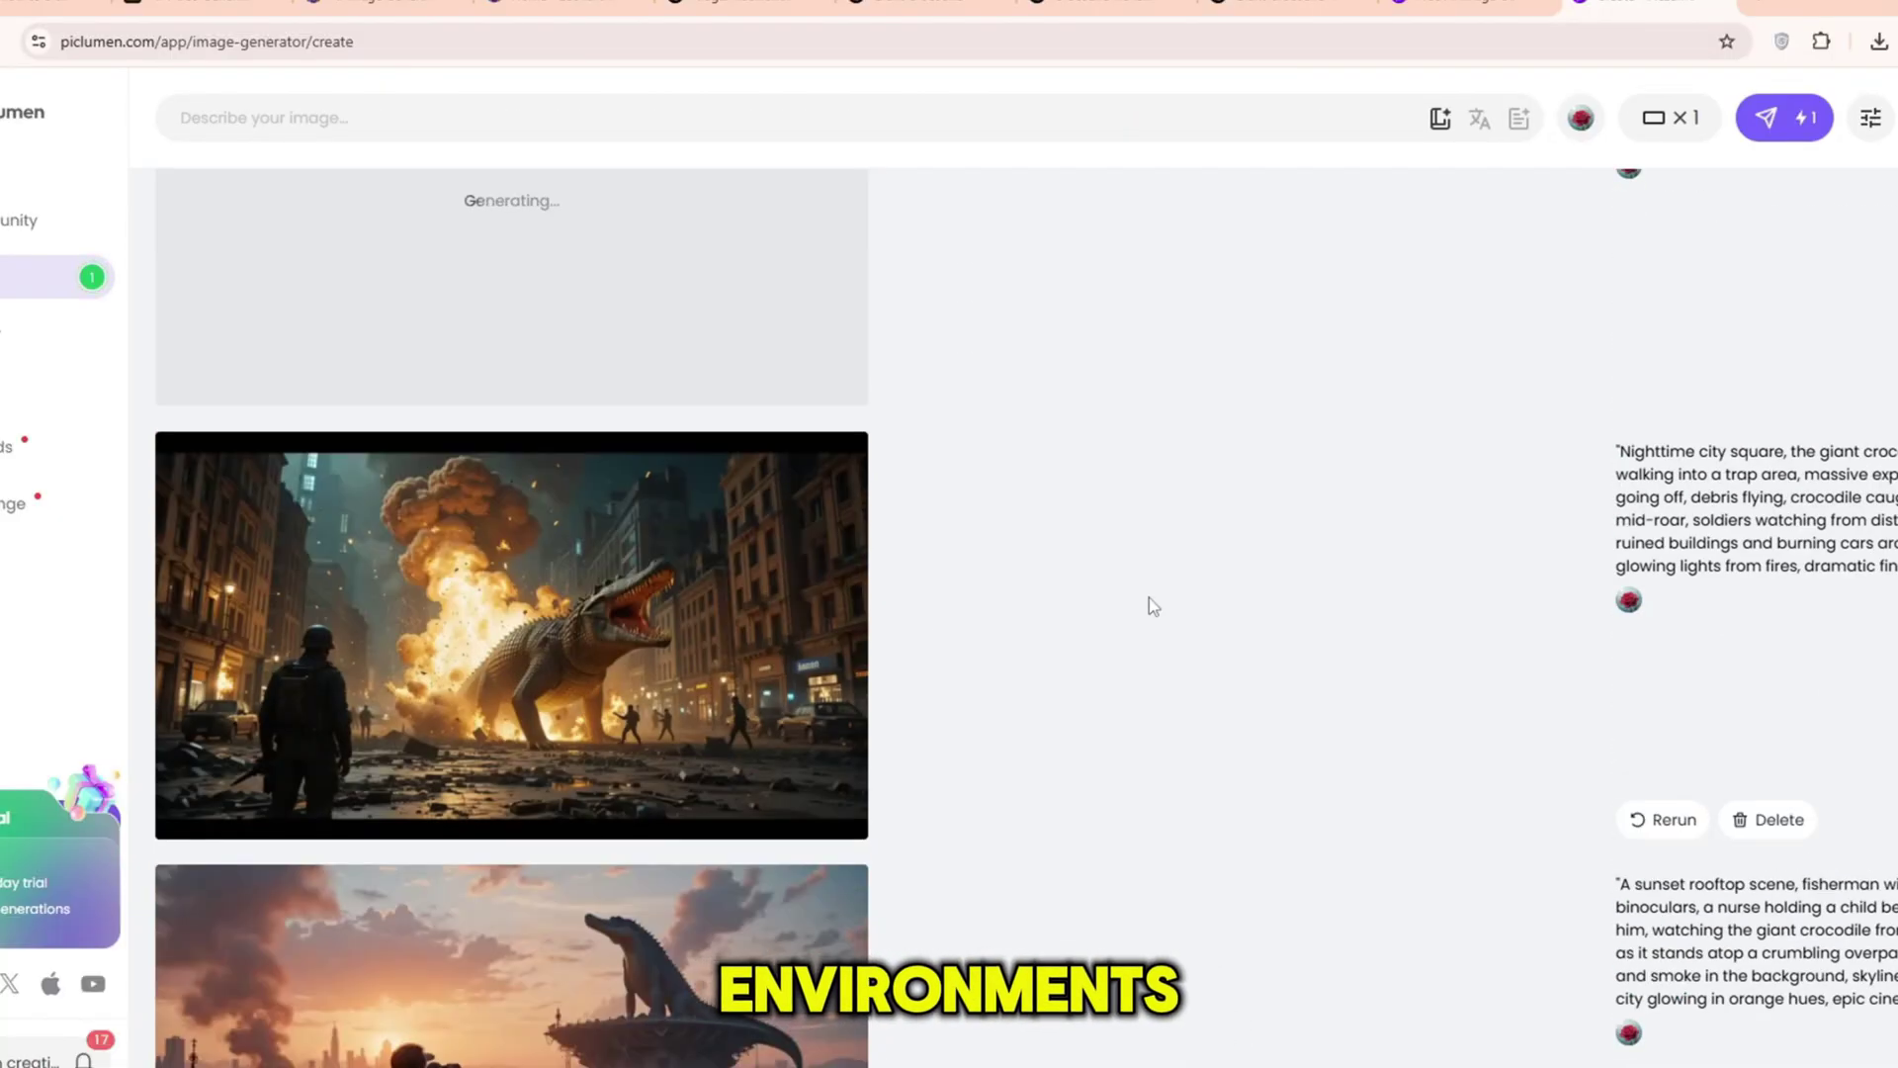
pyautogui.scroll(-4, 1149, 597)
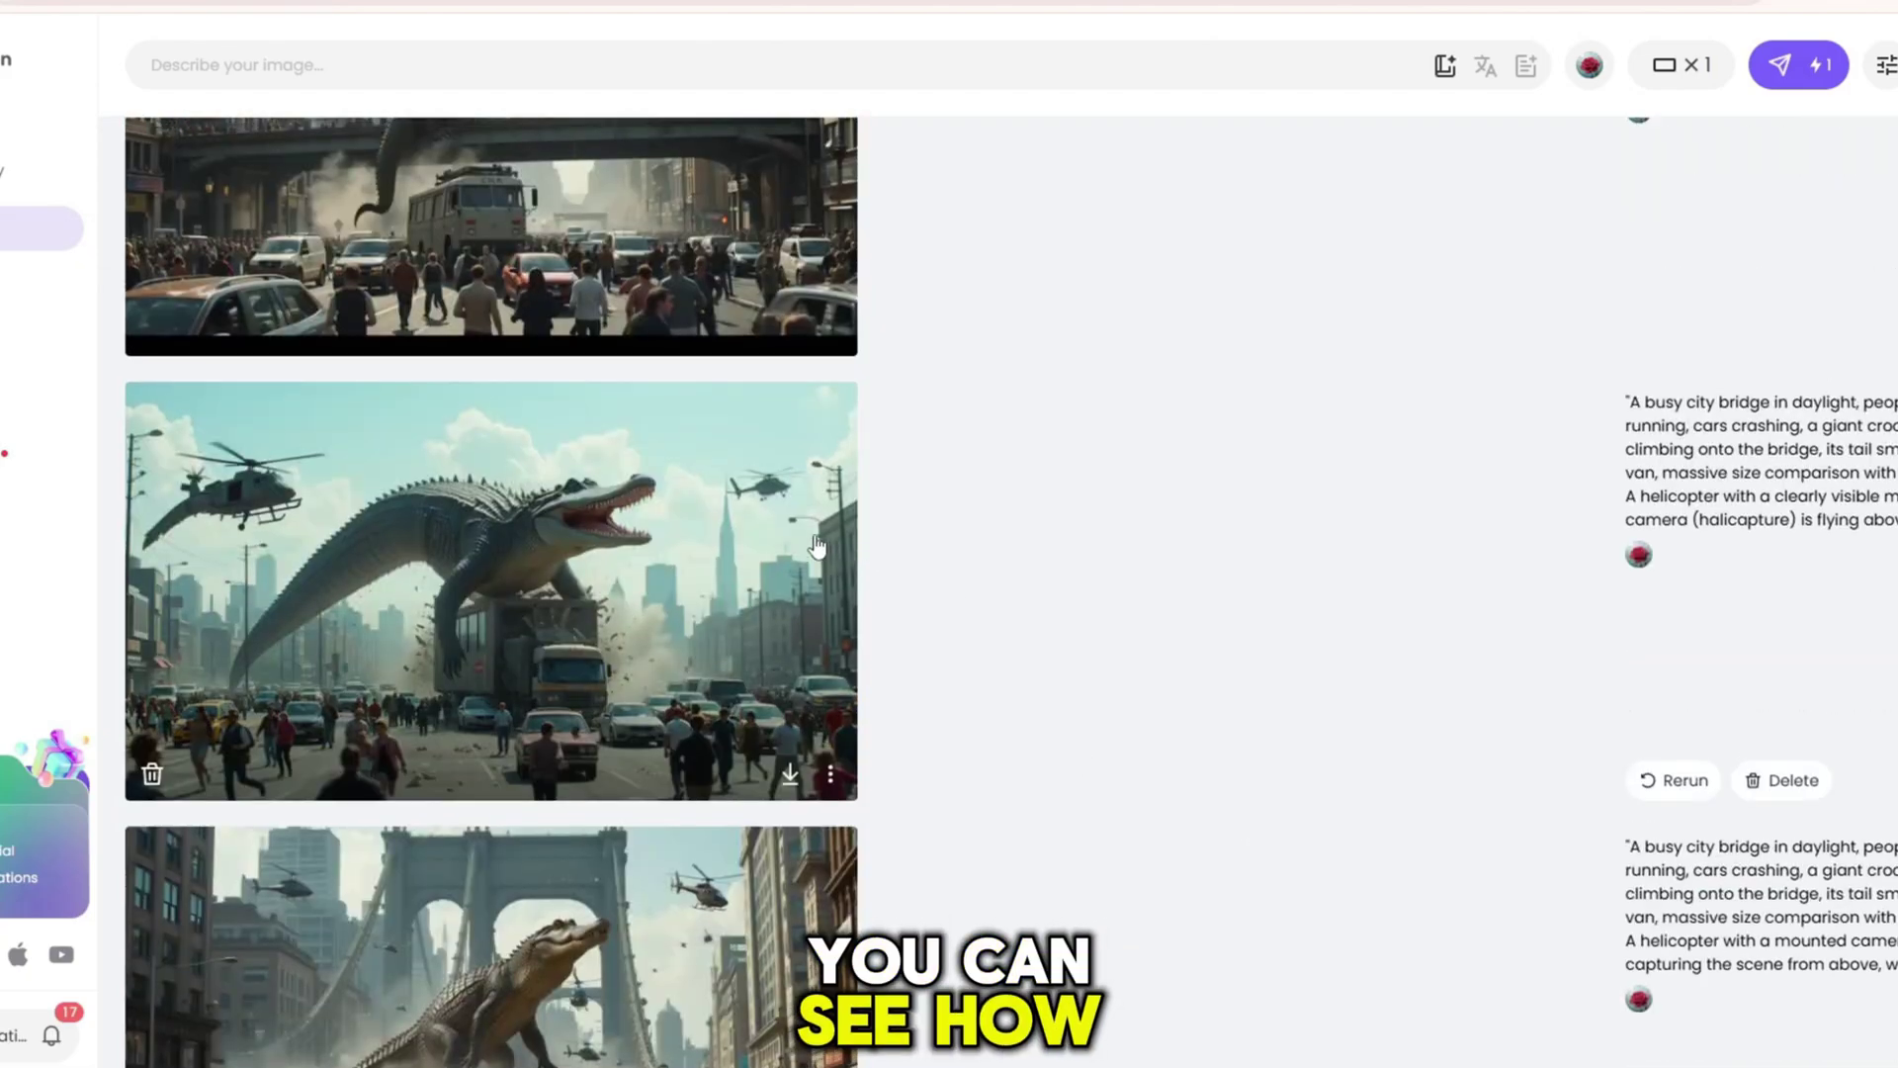
pyautogui.scroll(-5, 746, 569)
pyautogui.scroll(-5, 747, 570)
pyautogui.scroll(-5, 746, 570)
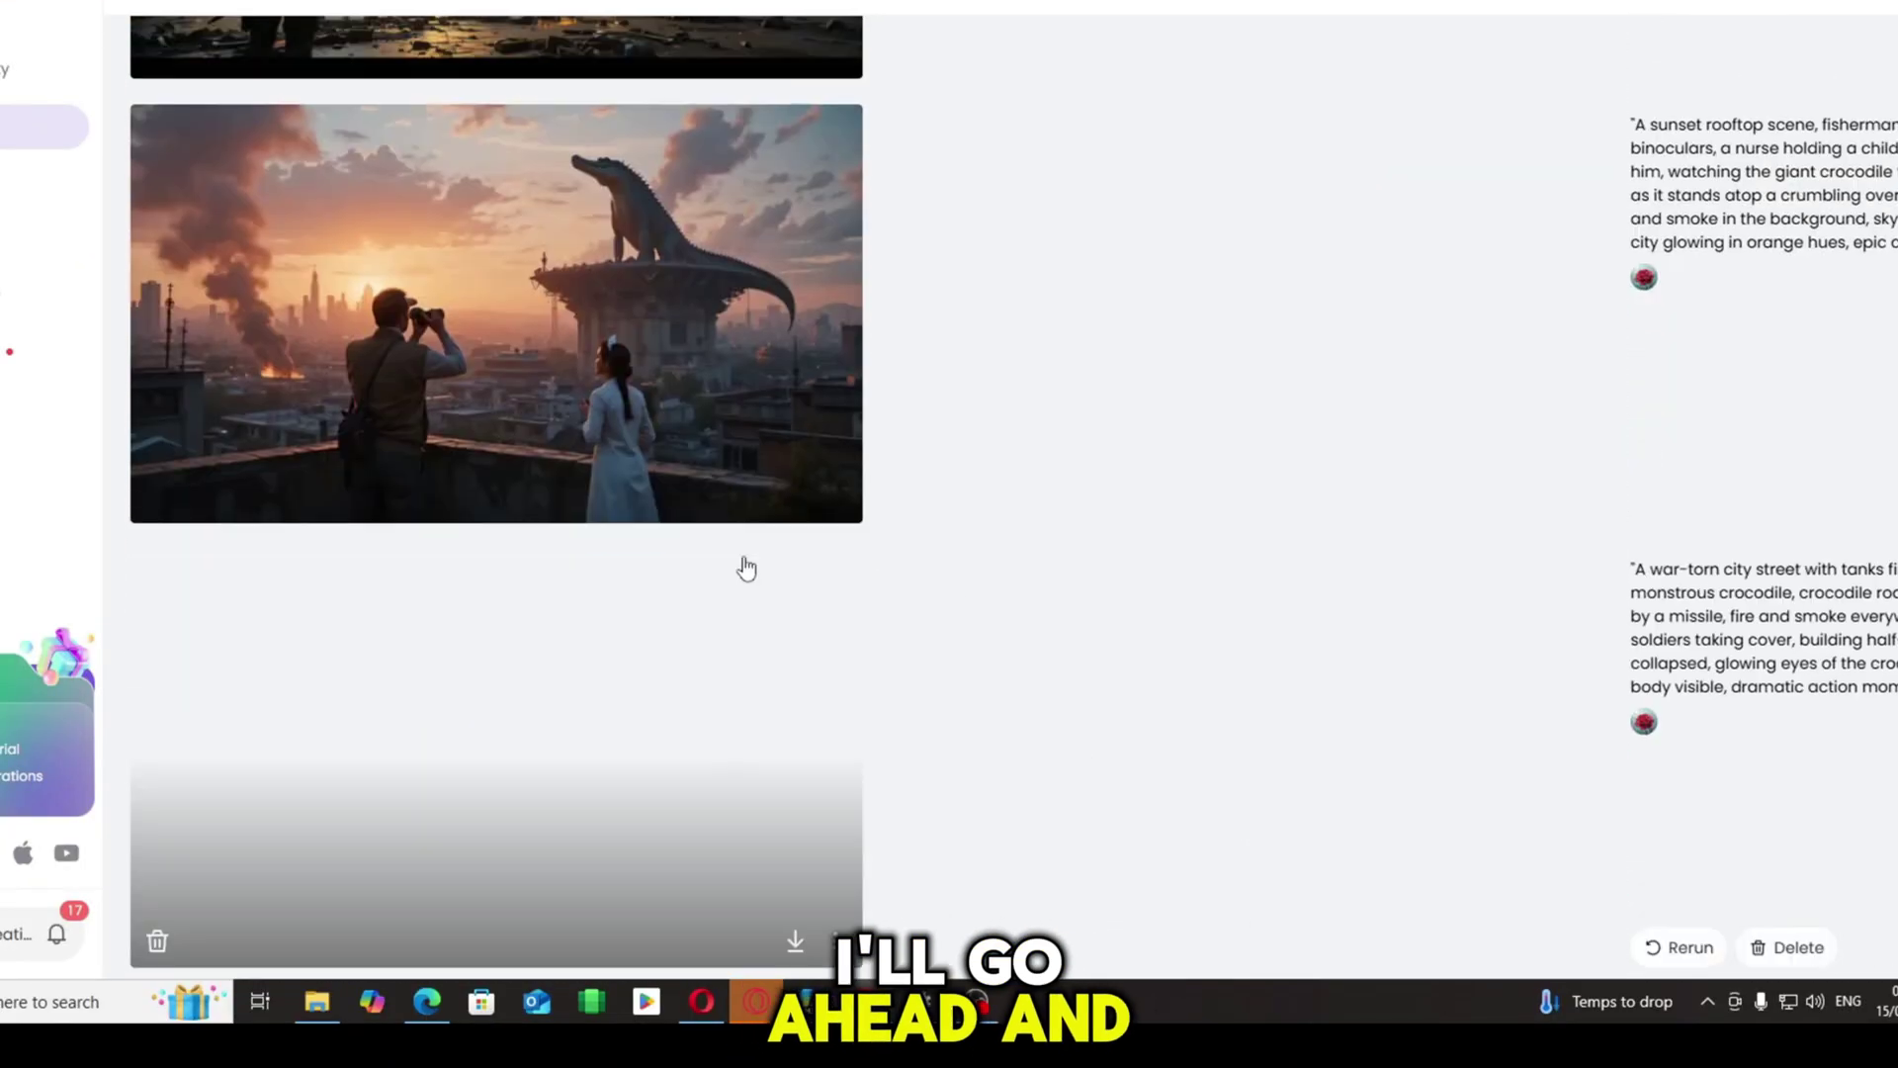
pyautogui.scroll(-5, 746, 570)
pyautogui.scroll(-5, 746, 569)
pyautogui.scroll(-5, 743, 563)
pyautogui.scroll(-5, 743, 563)
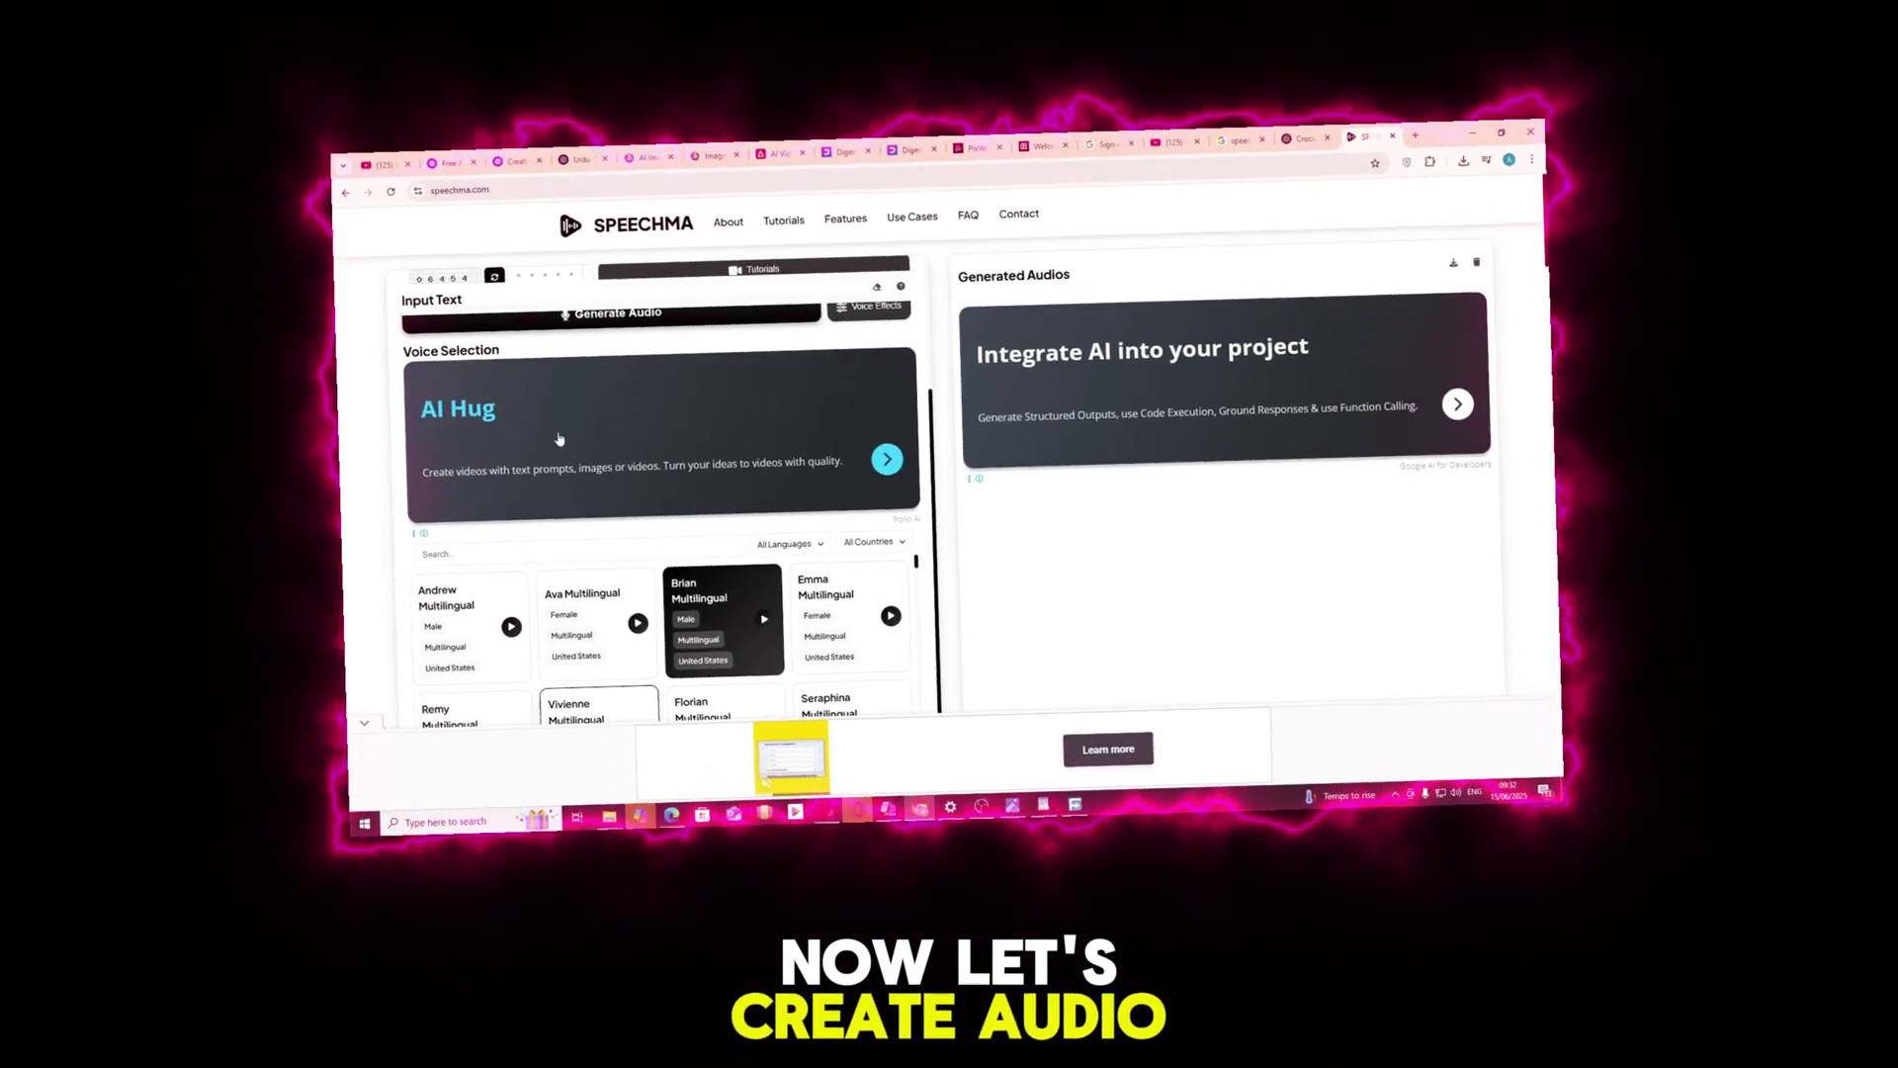
# Find and load the Speechma text-to-speech website with the story text.
pyautogui.scroll(5, 574, 672)
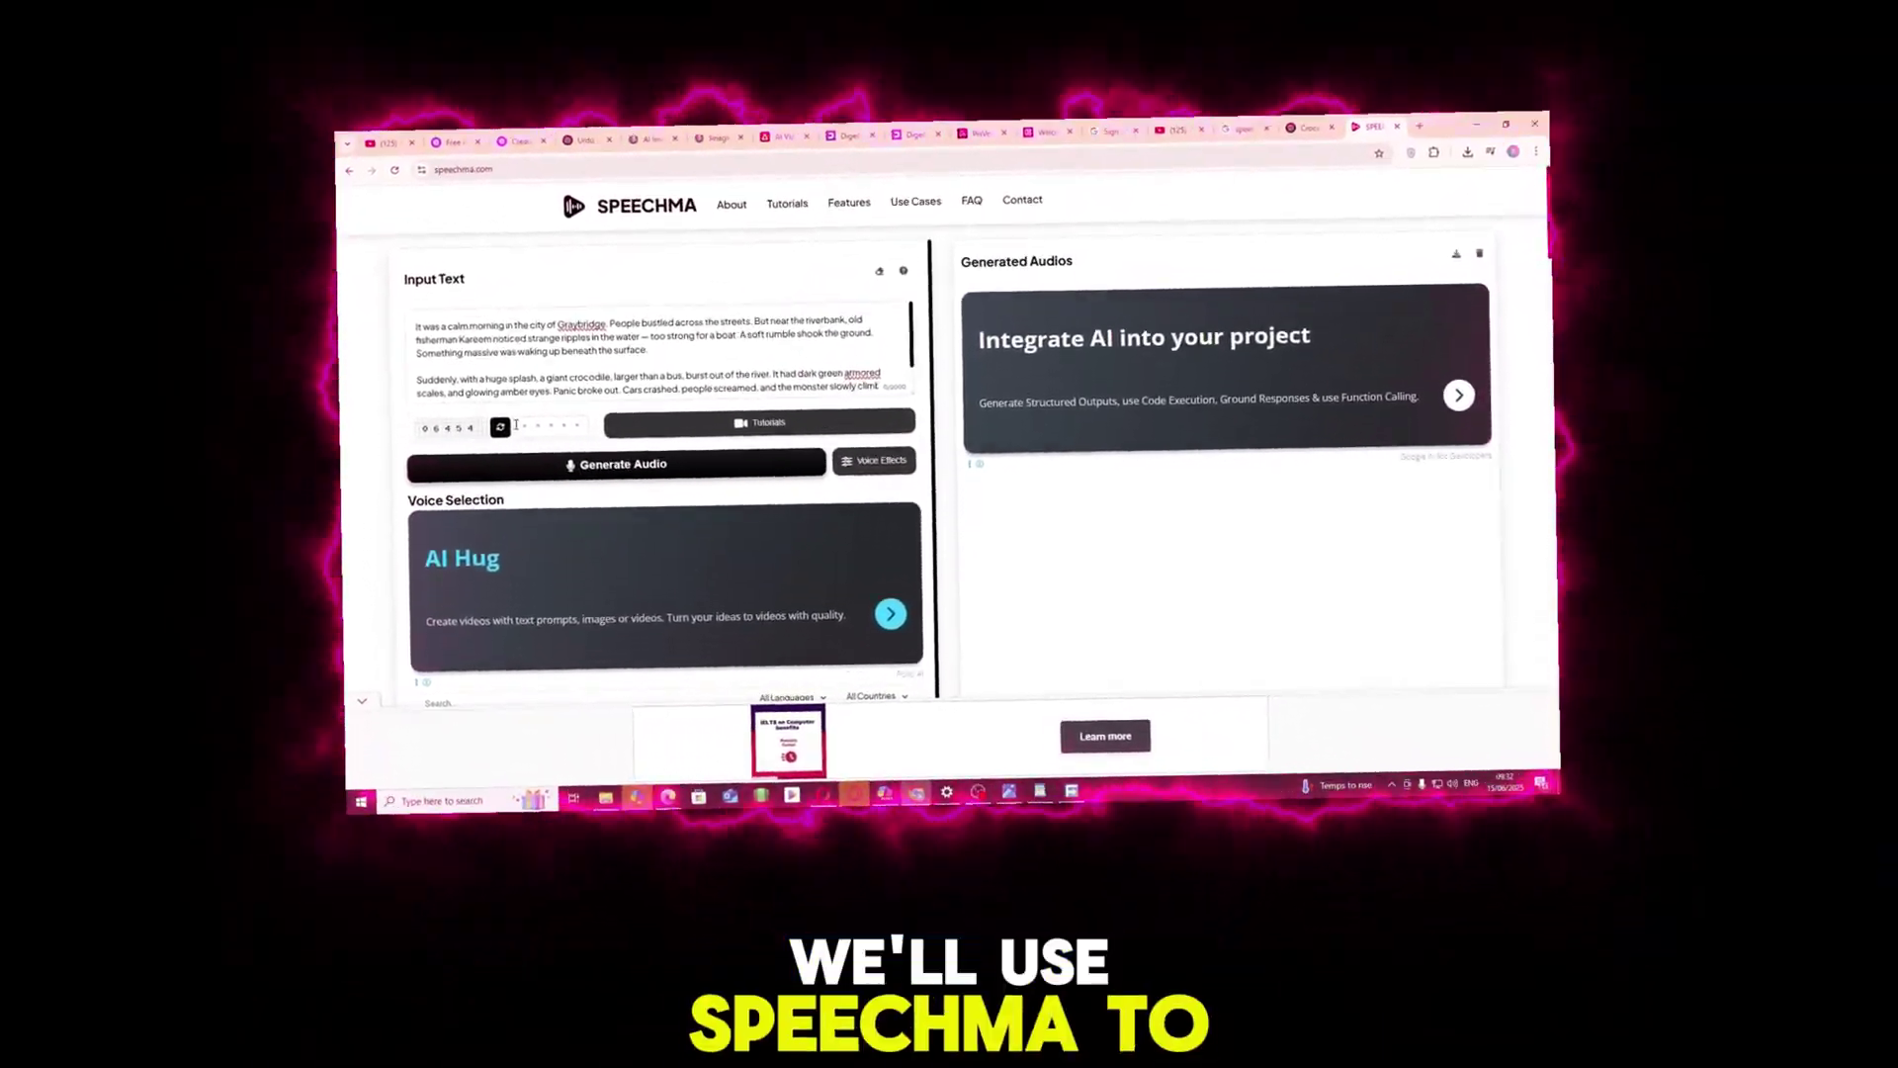
pyautogui.write('06454')
pyautogui.click(386, 548)
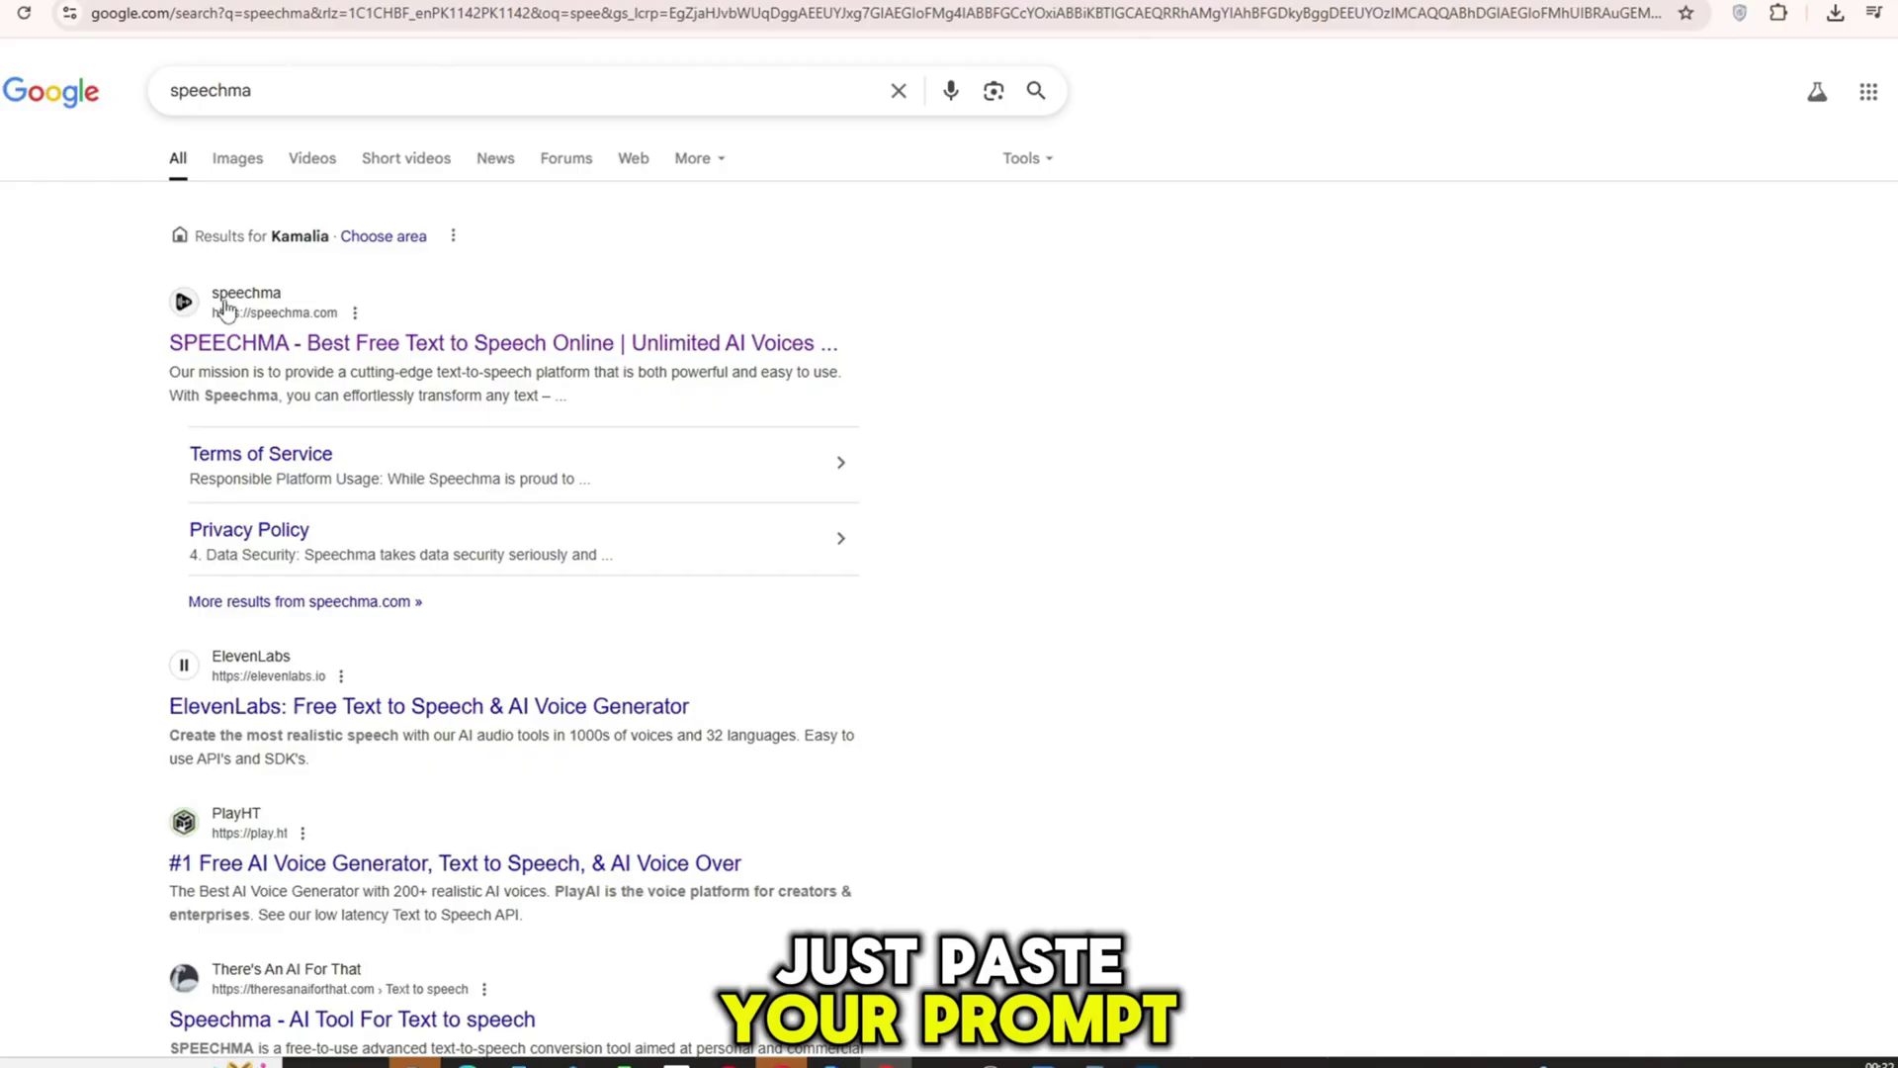
pyautogui.click(301, 346)
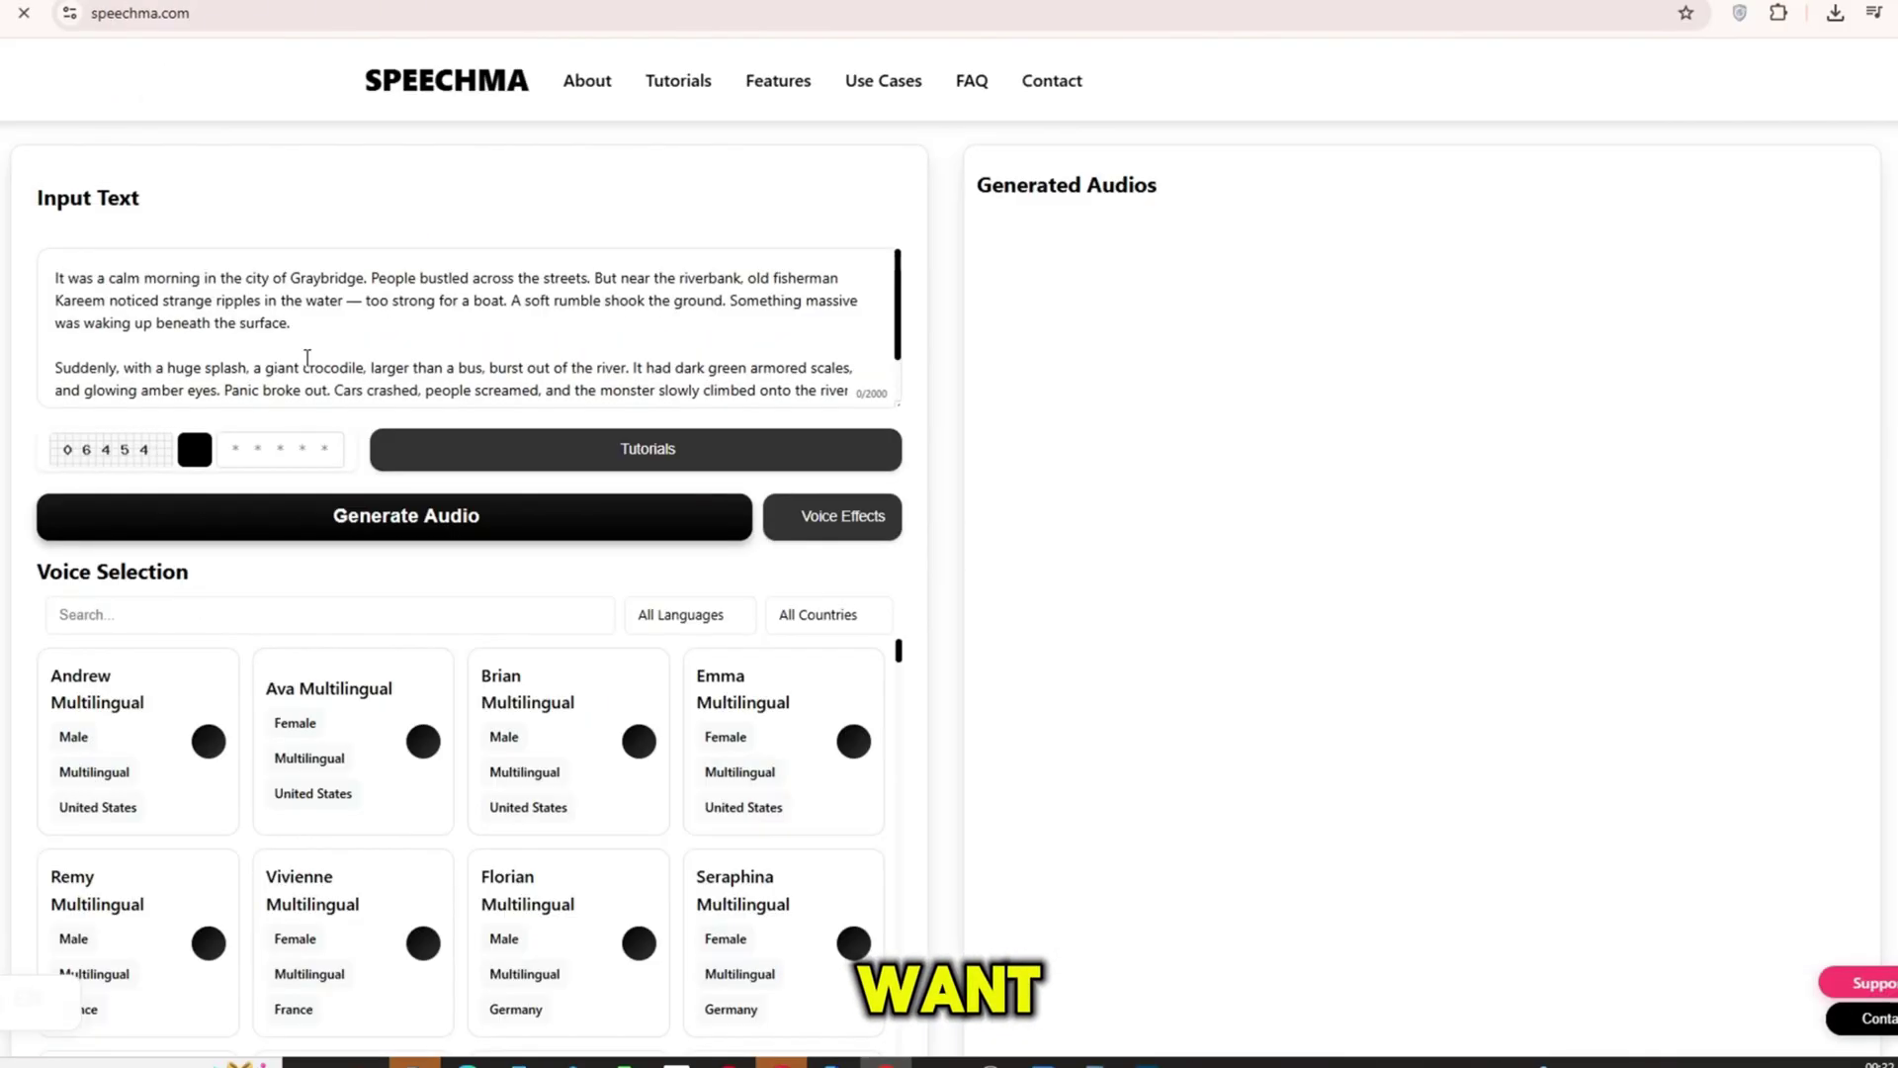
# Narrate the whole story text in the Brian Multilingual voice, then stop playback.
pyautogui.doubleClick(326, 360)
pyautogui.hotkey('ctrl', 'a')
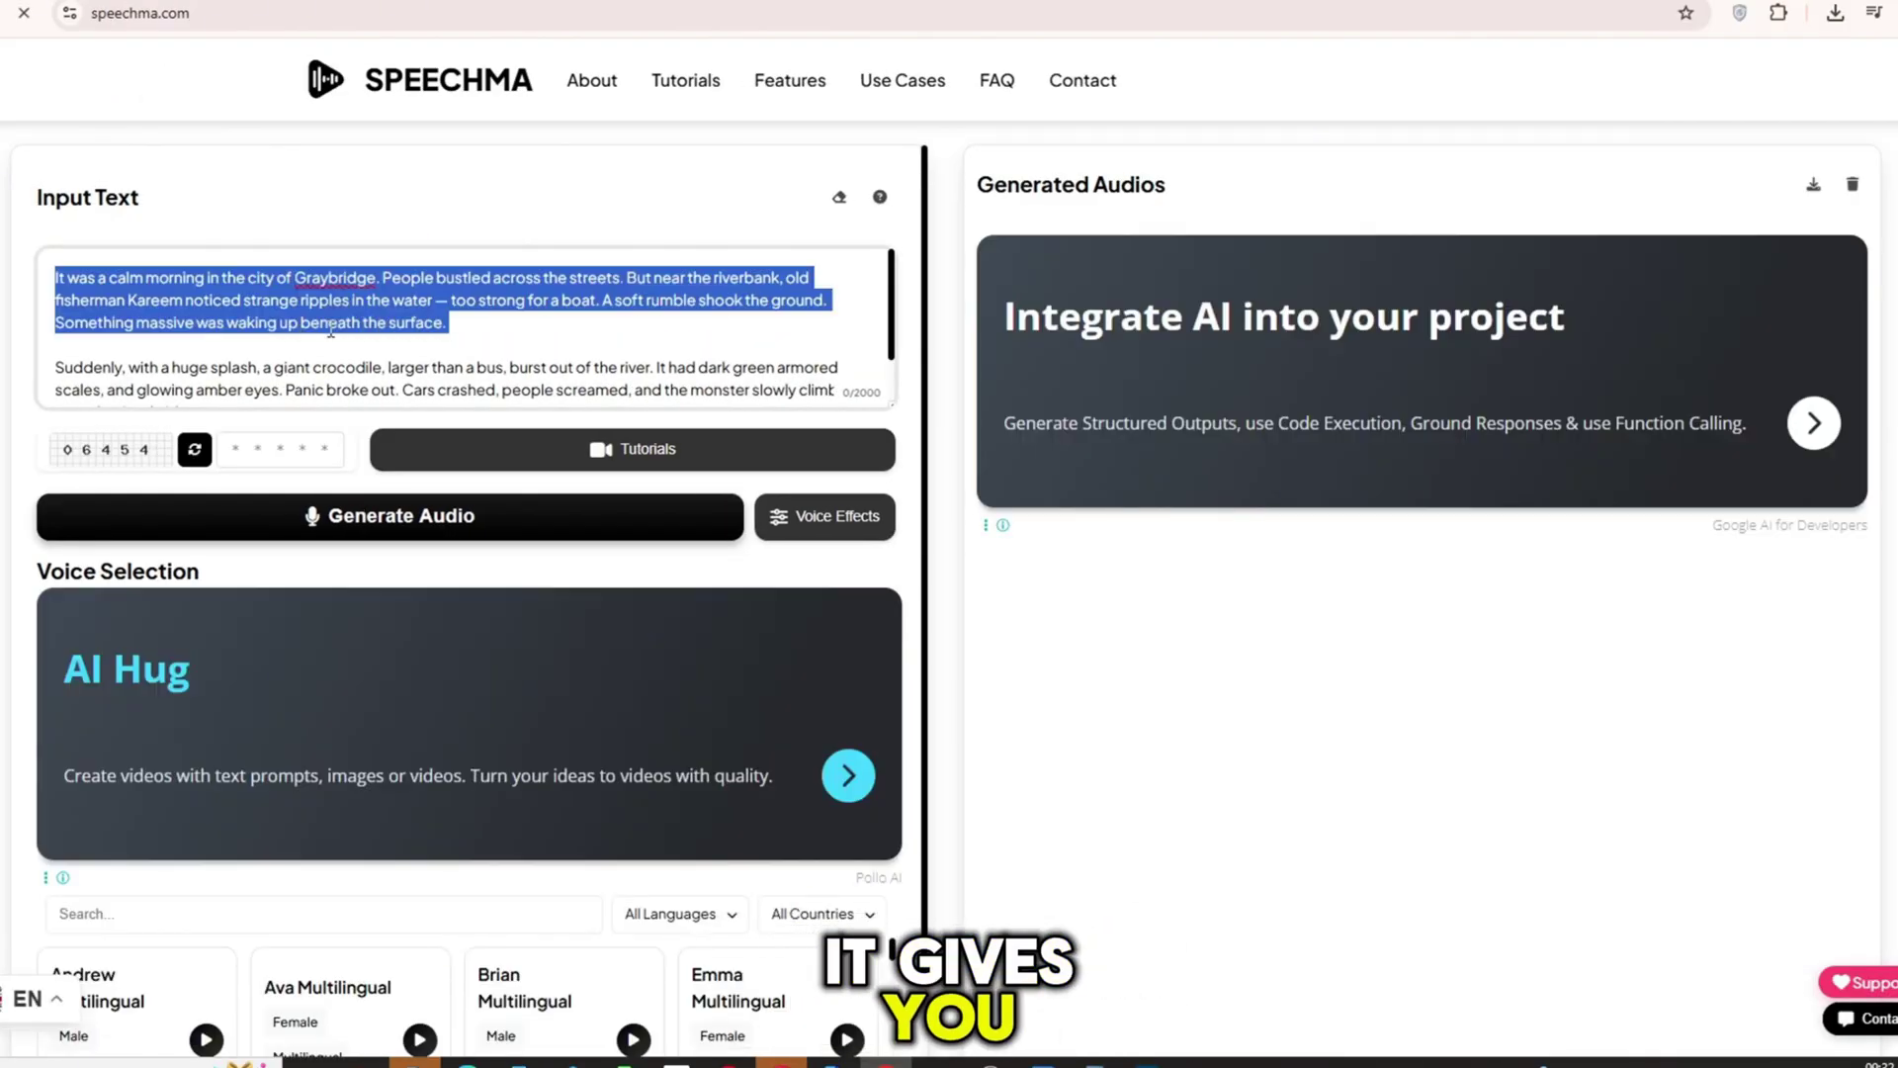
pyautogui.scroll(-3, 514, 674)
pyautogui.click(632, 751)
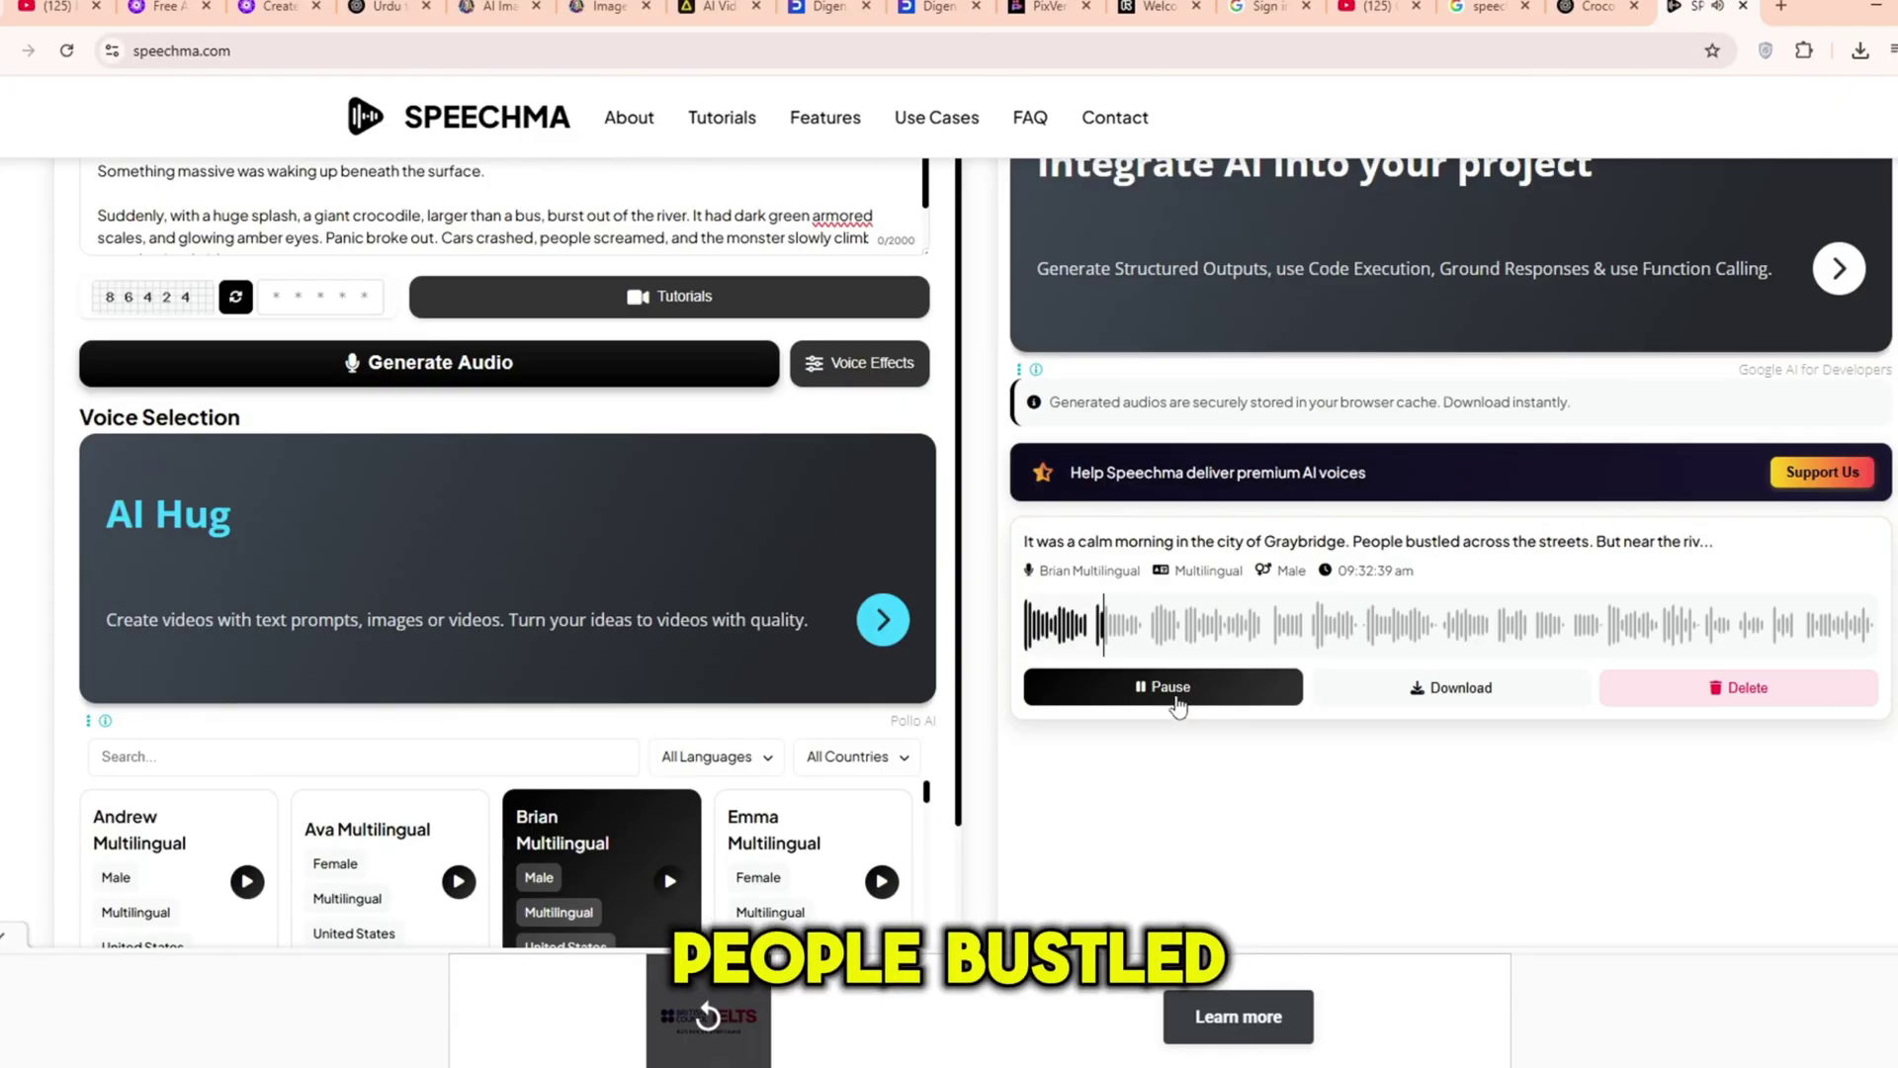
pyautogui.click(1176, 686)
# Create a 32-second Tom-voice story narration on ttsopenai.com in a new tab and play it.
pyautogui.click(1781, 6)
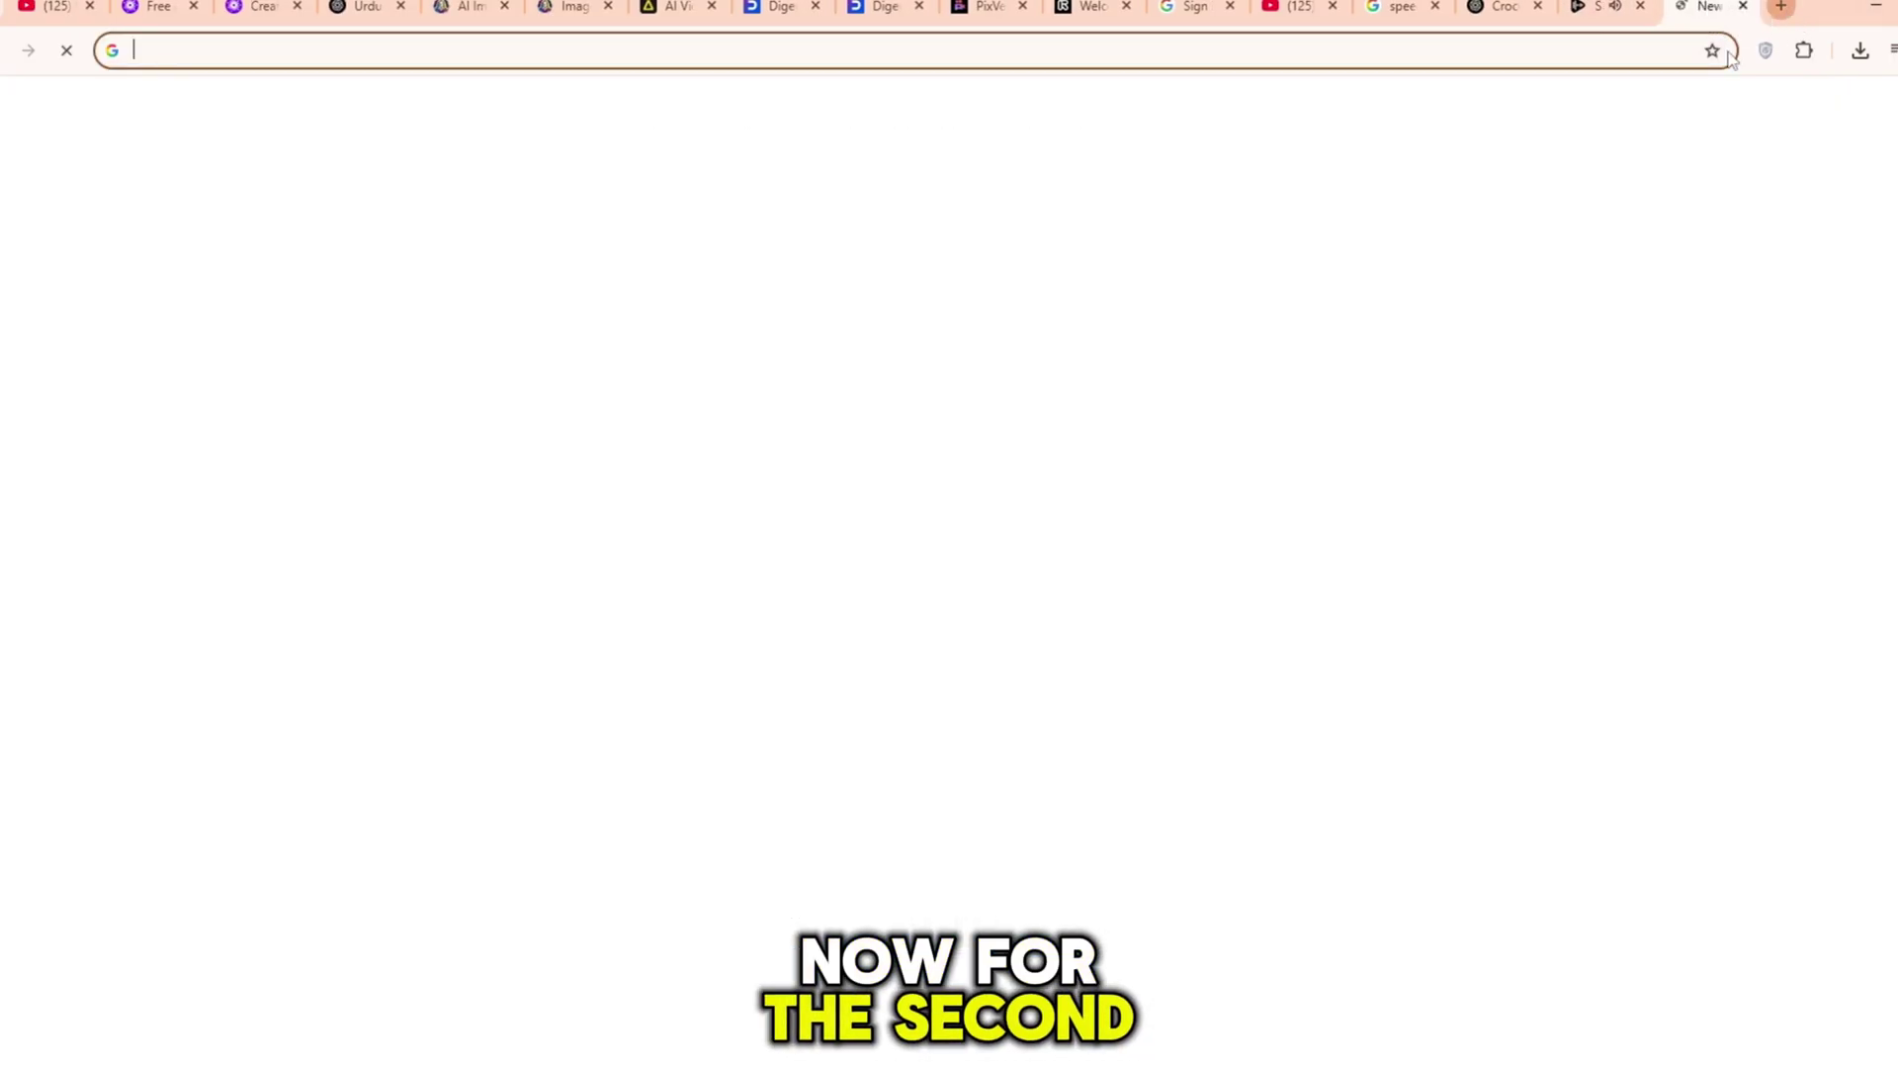
pyautogui.write('ope')
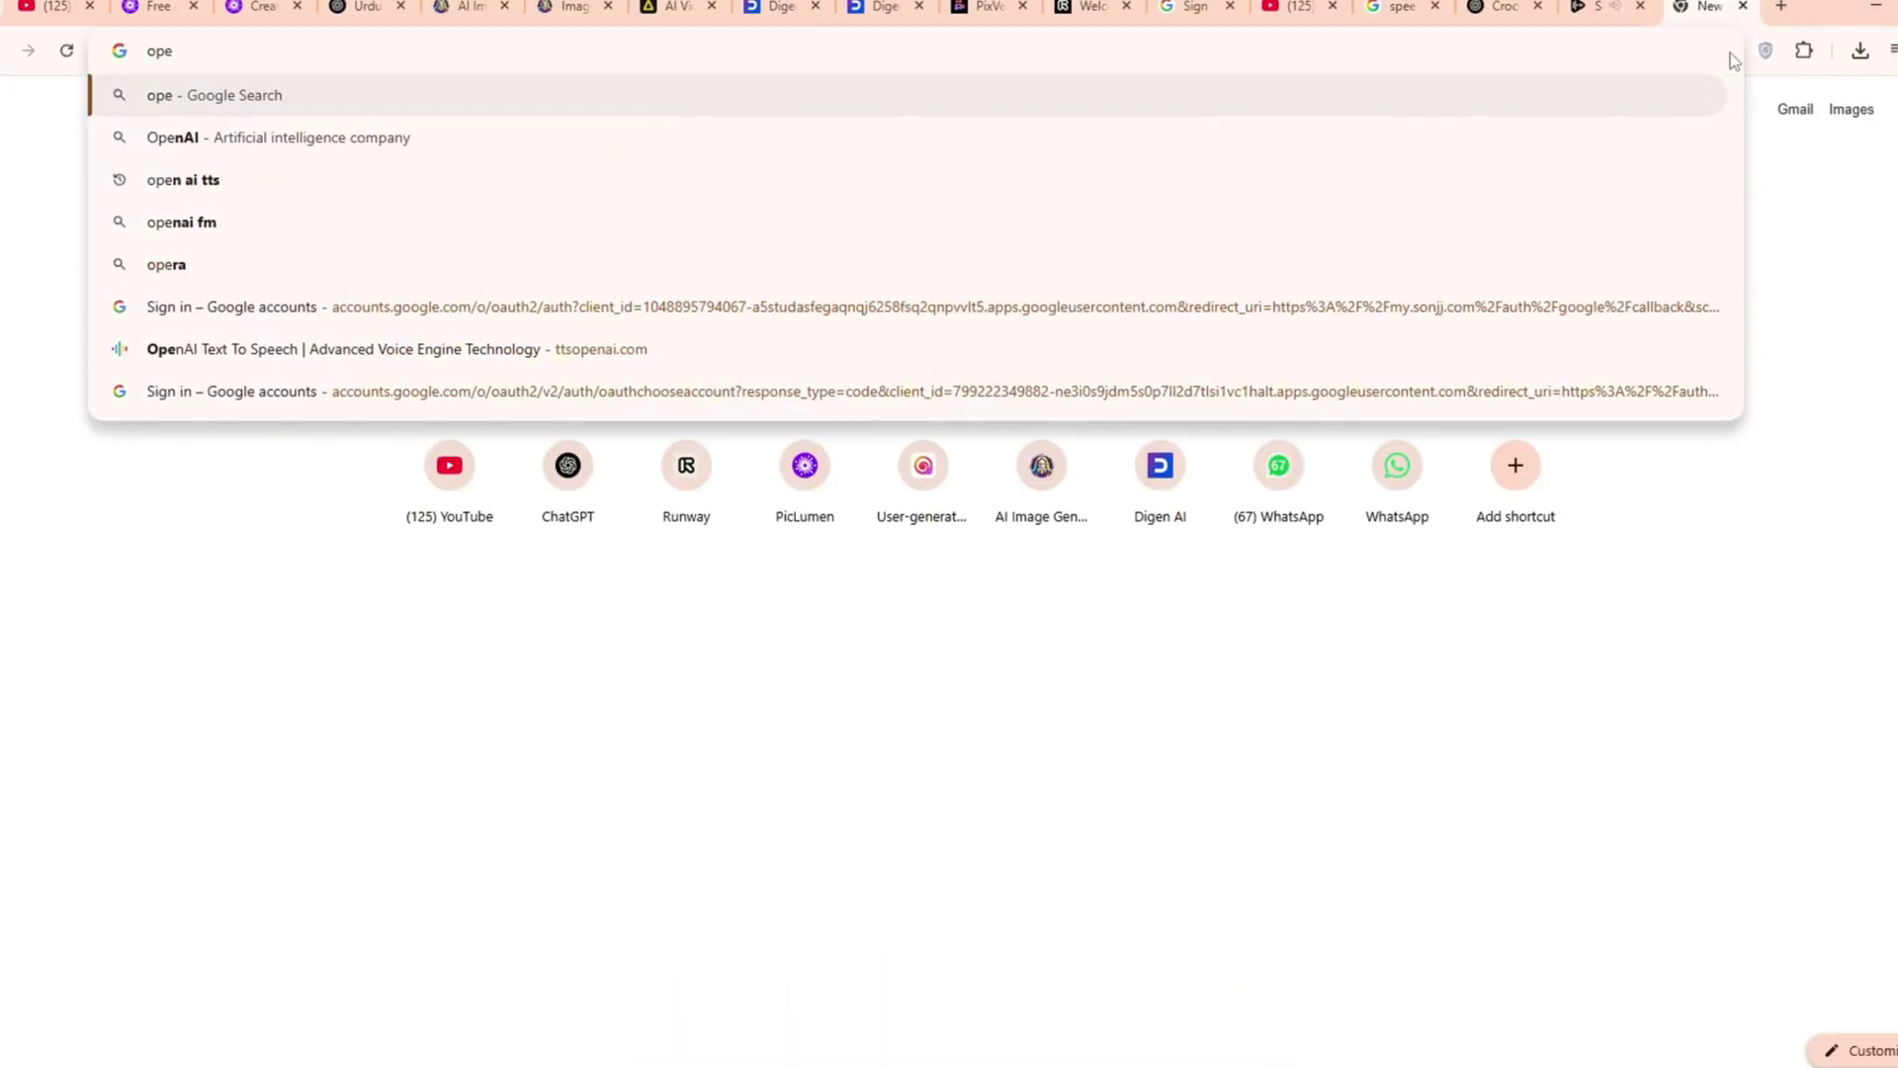
pyautogui.press('Down')
pyautogui.press('Down')
pyautogui.press('Return')
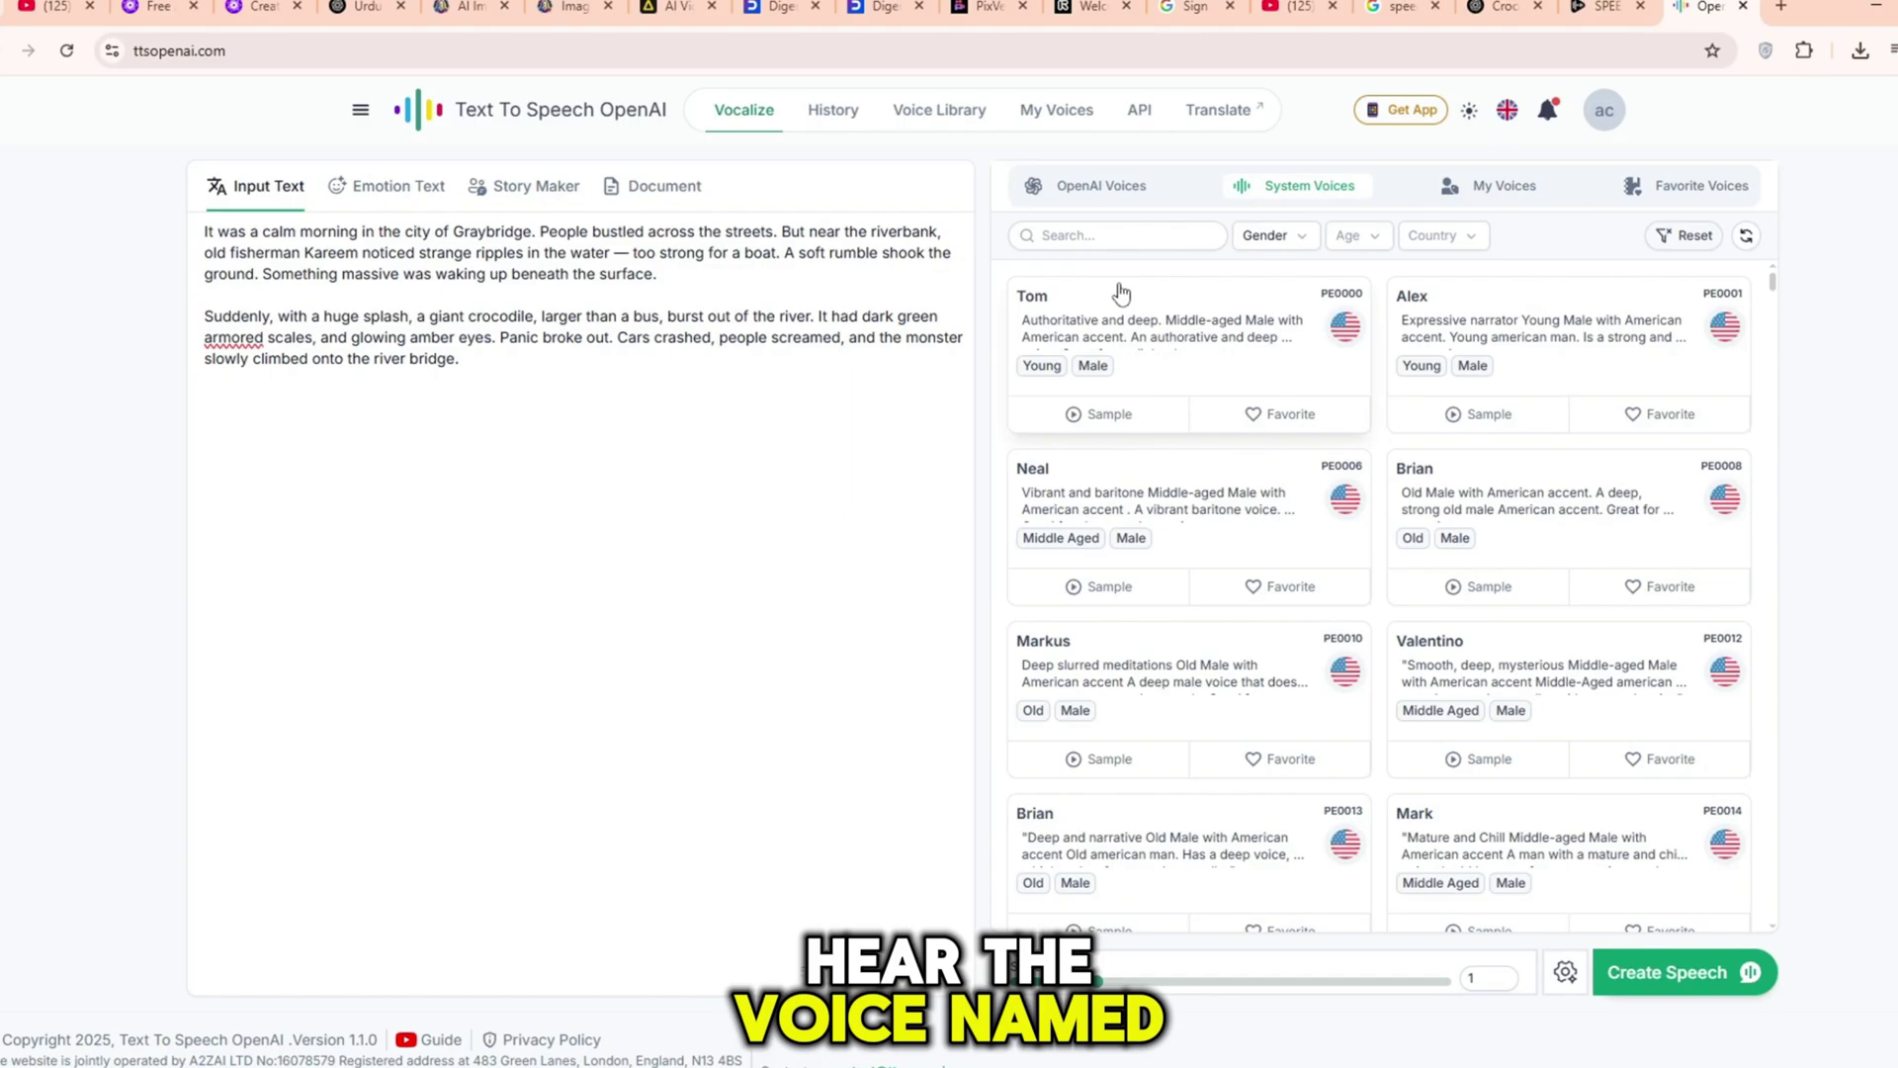
pyautogui.click(1117, 315)
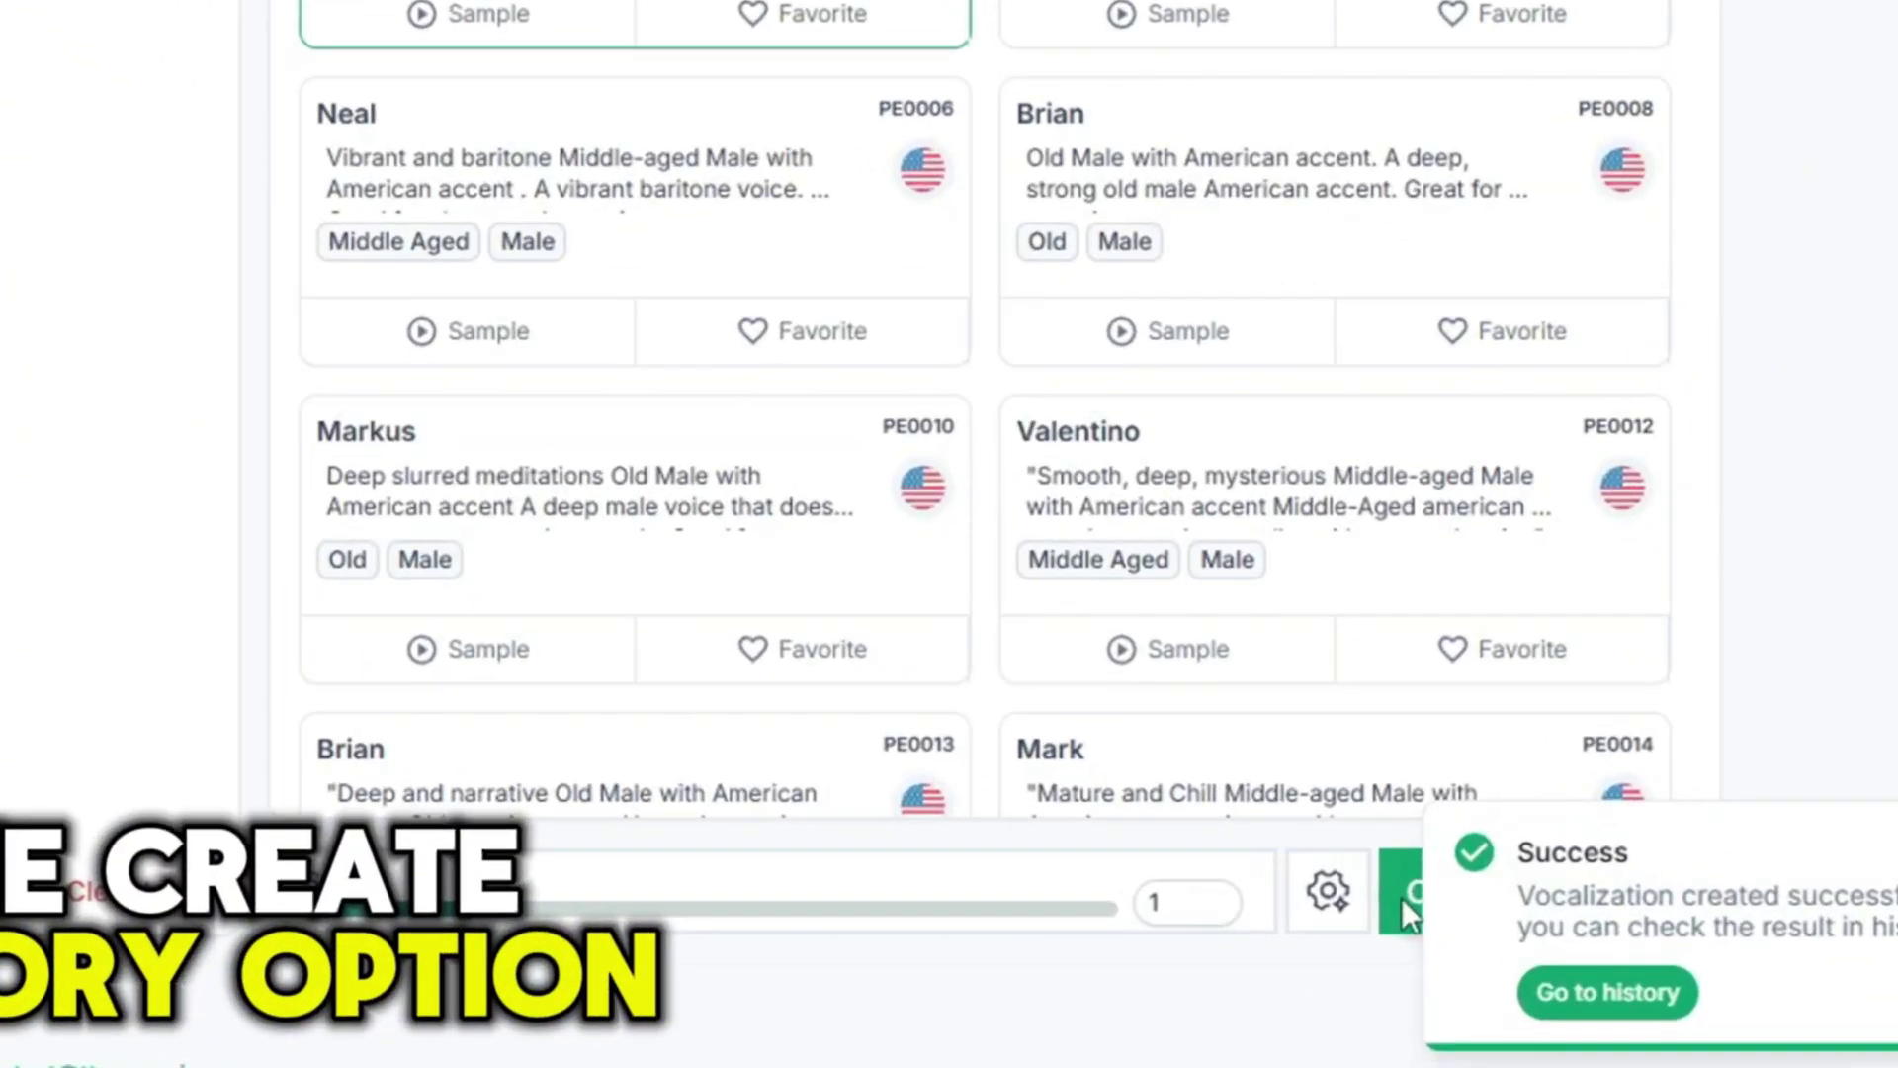
pyautogui.click(530, 509)
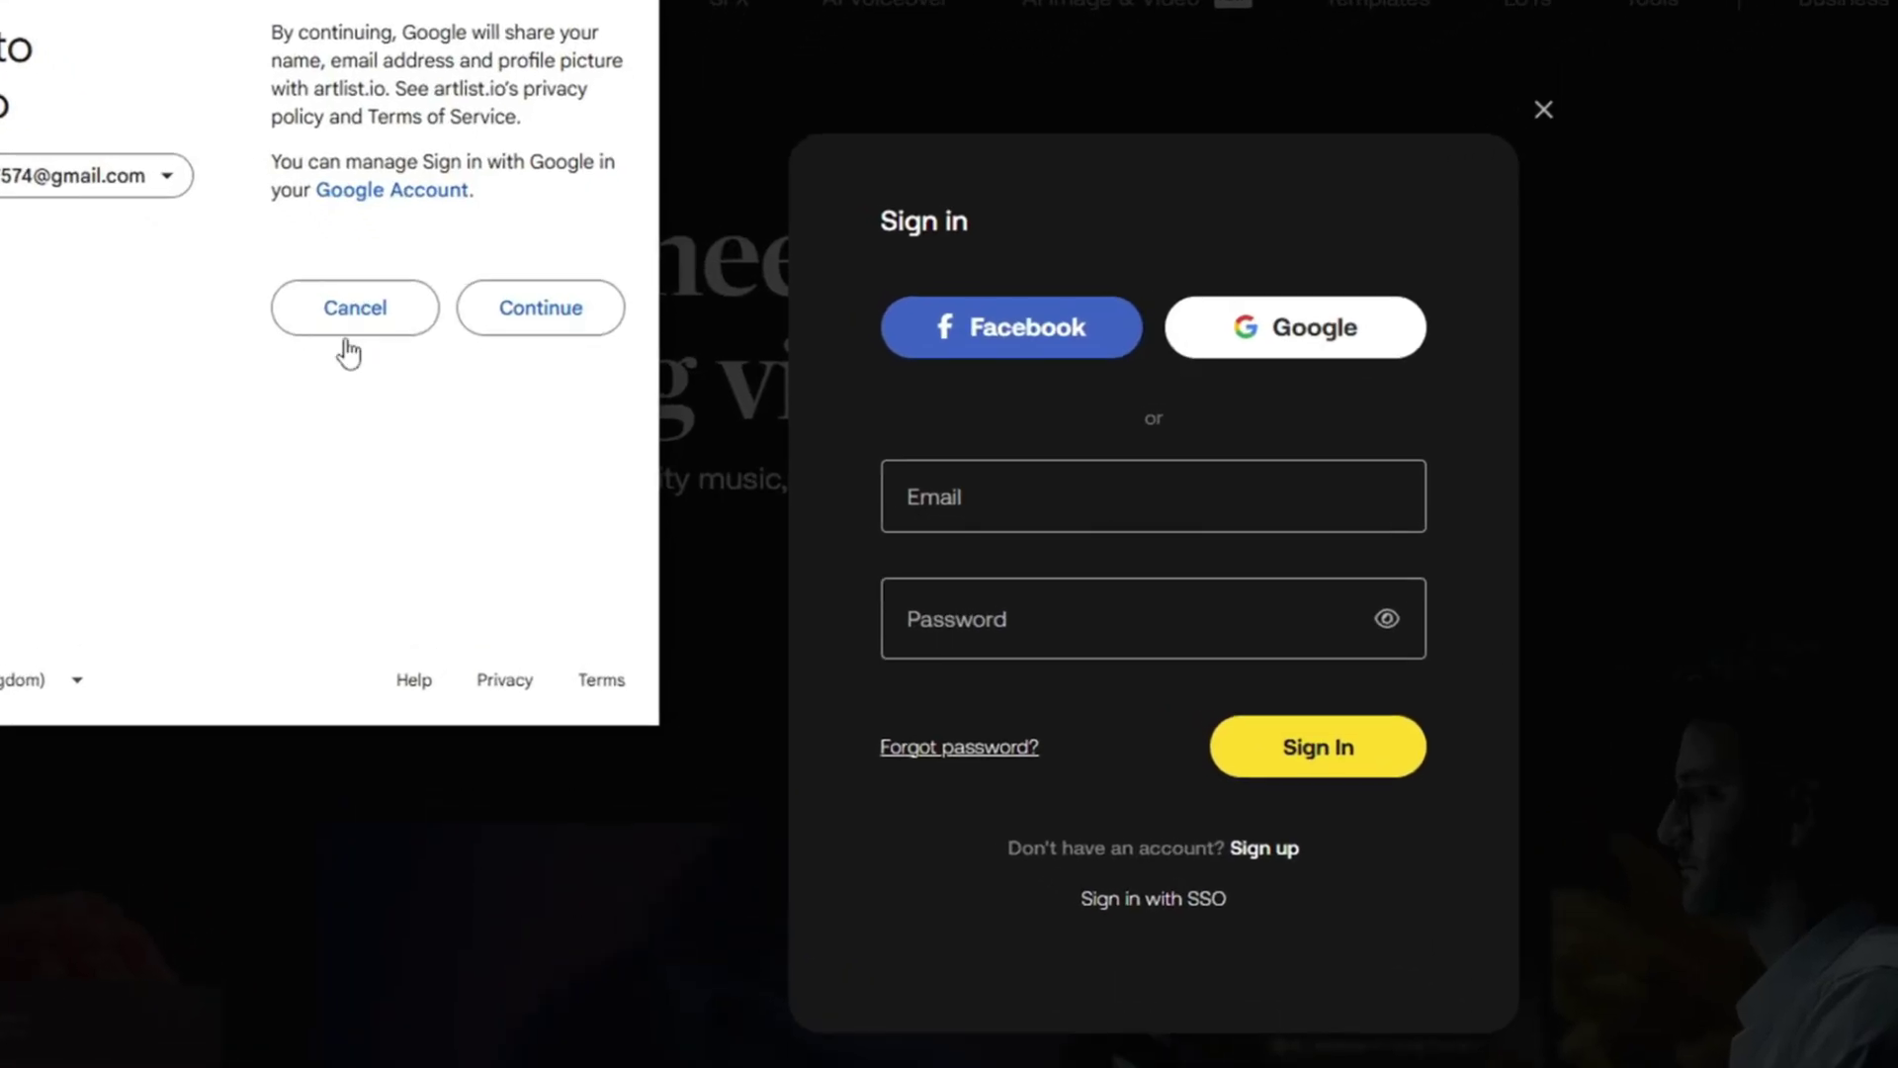
# Continue the Google sign-in to reach Artlist's welcome home page.
pyautogui.click(563, 319)
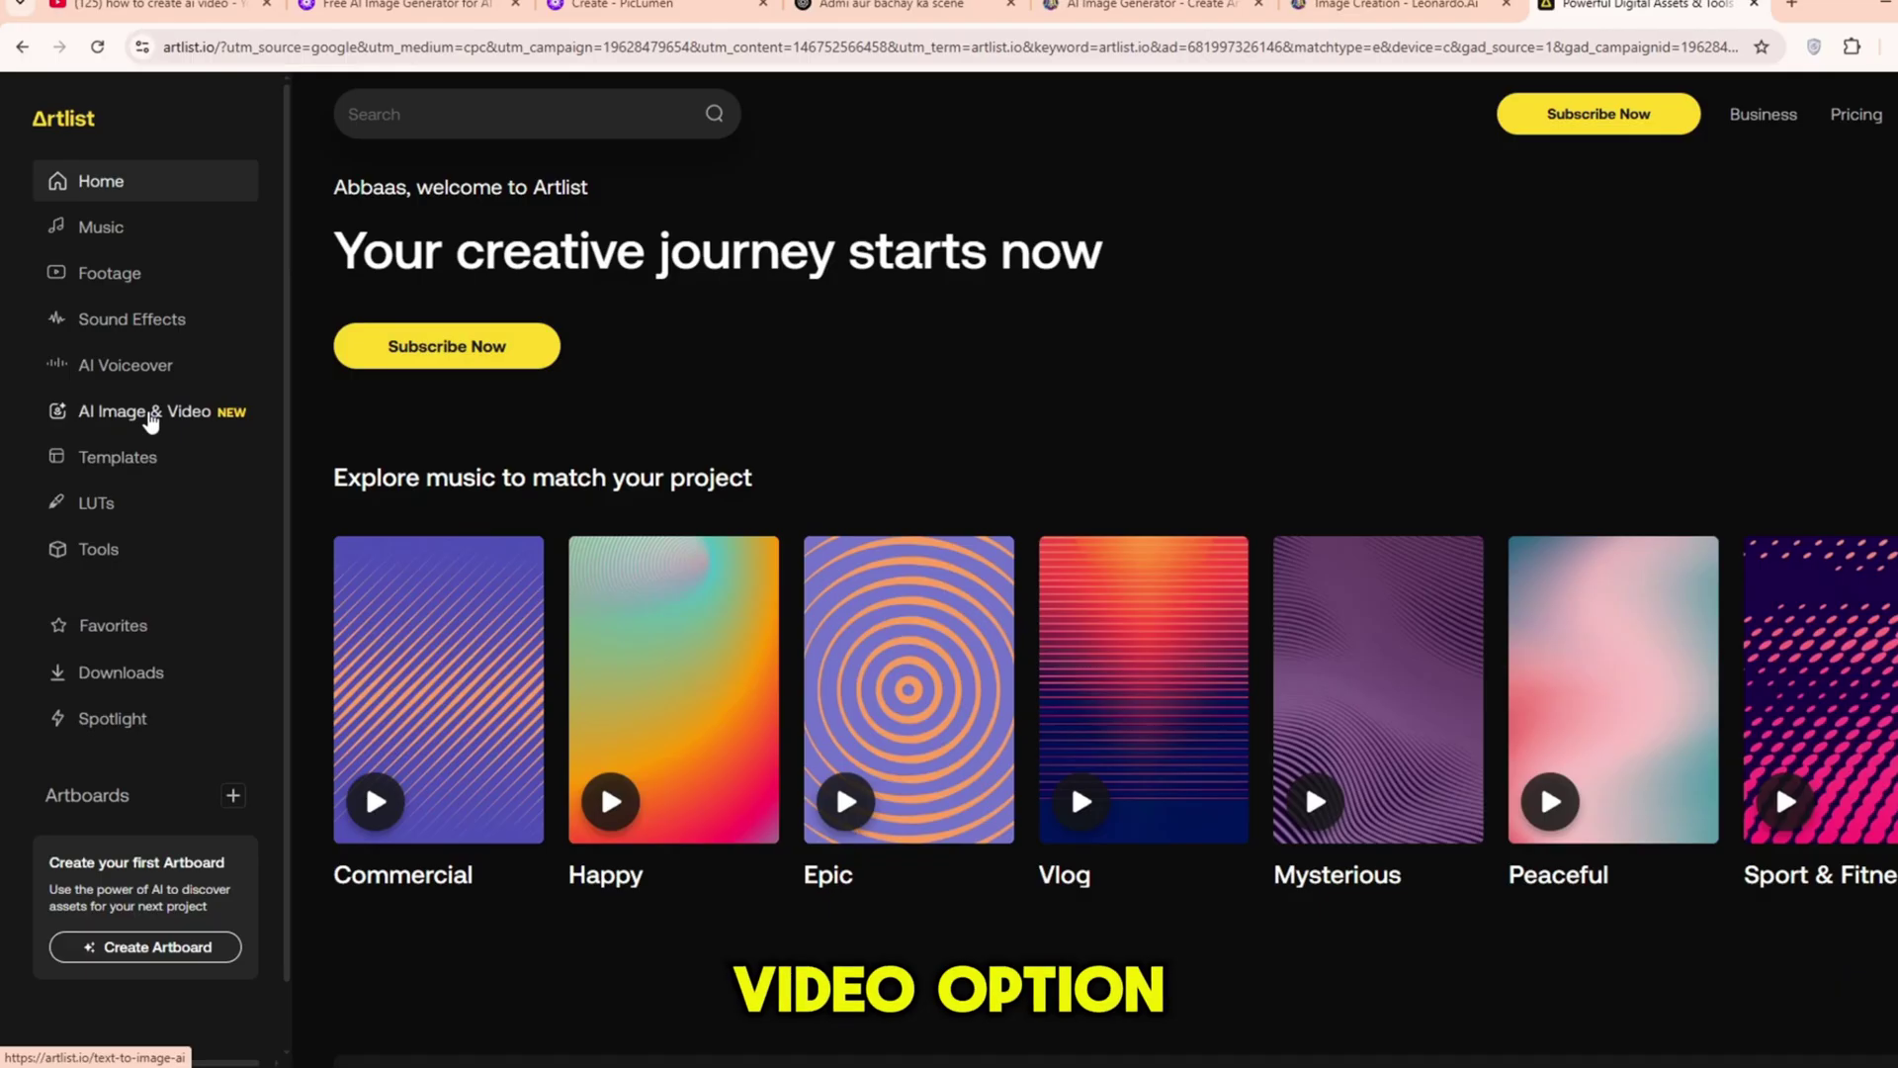
# Animate the giant-crocodile street image into a 5-second 720p video, dismissing the subscription prompt.
pyautogui.click(150, 417)
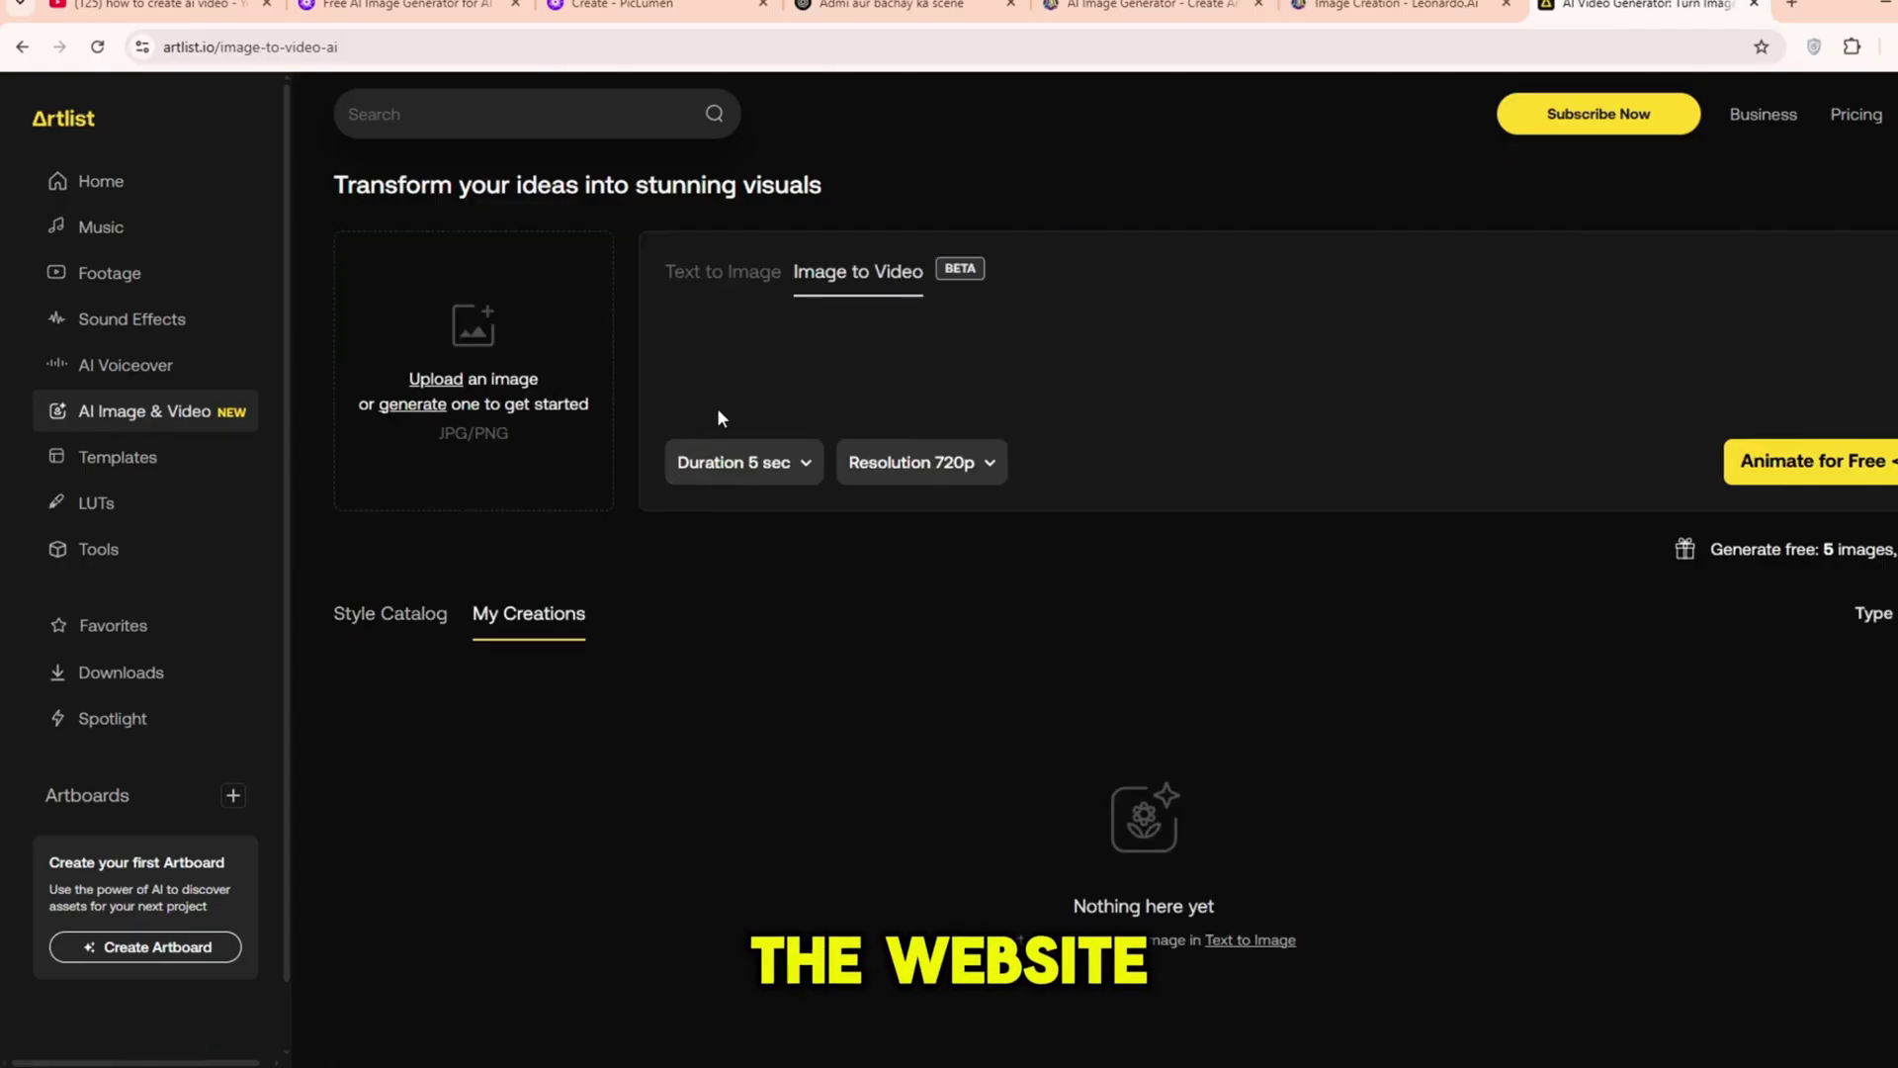
pyautogui.click(968, 465)
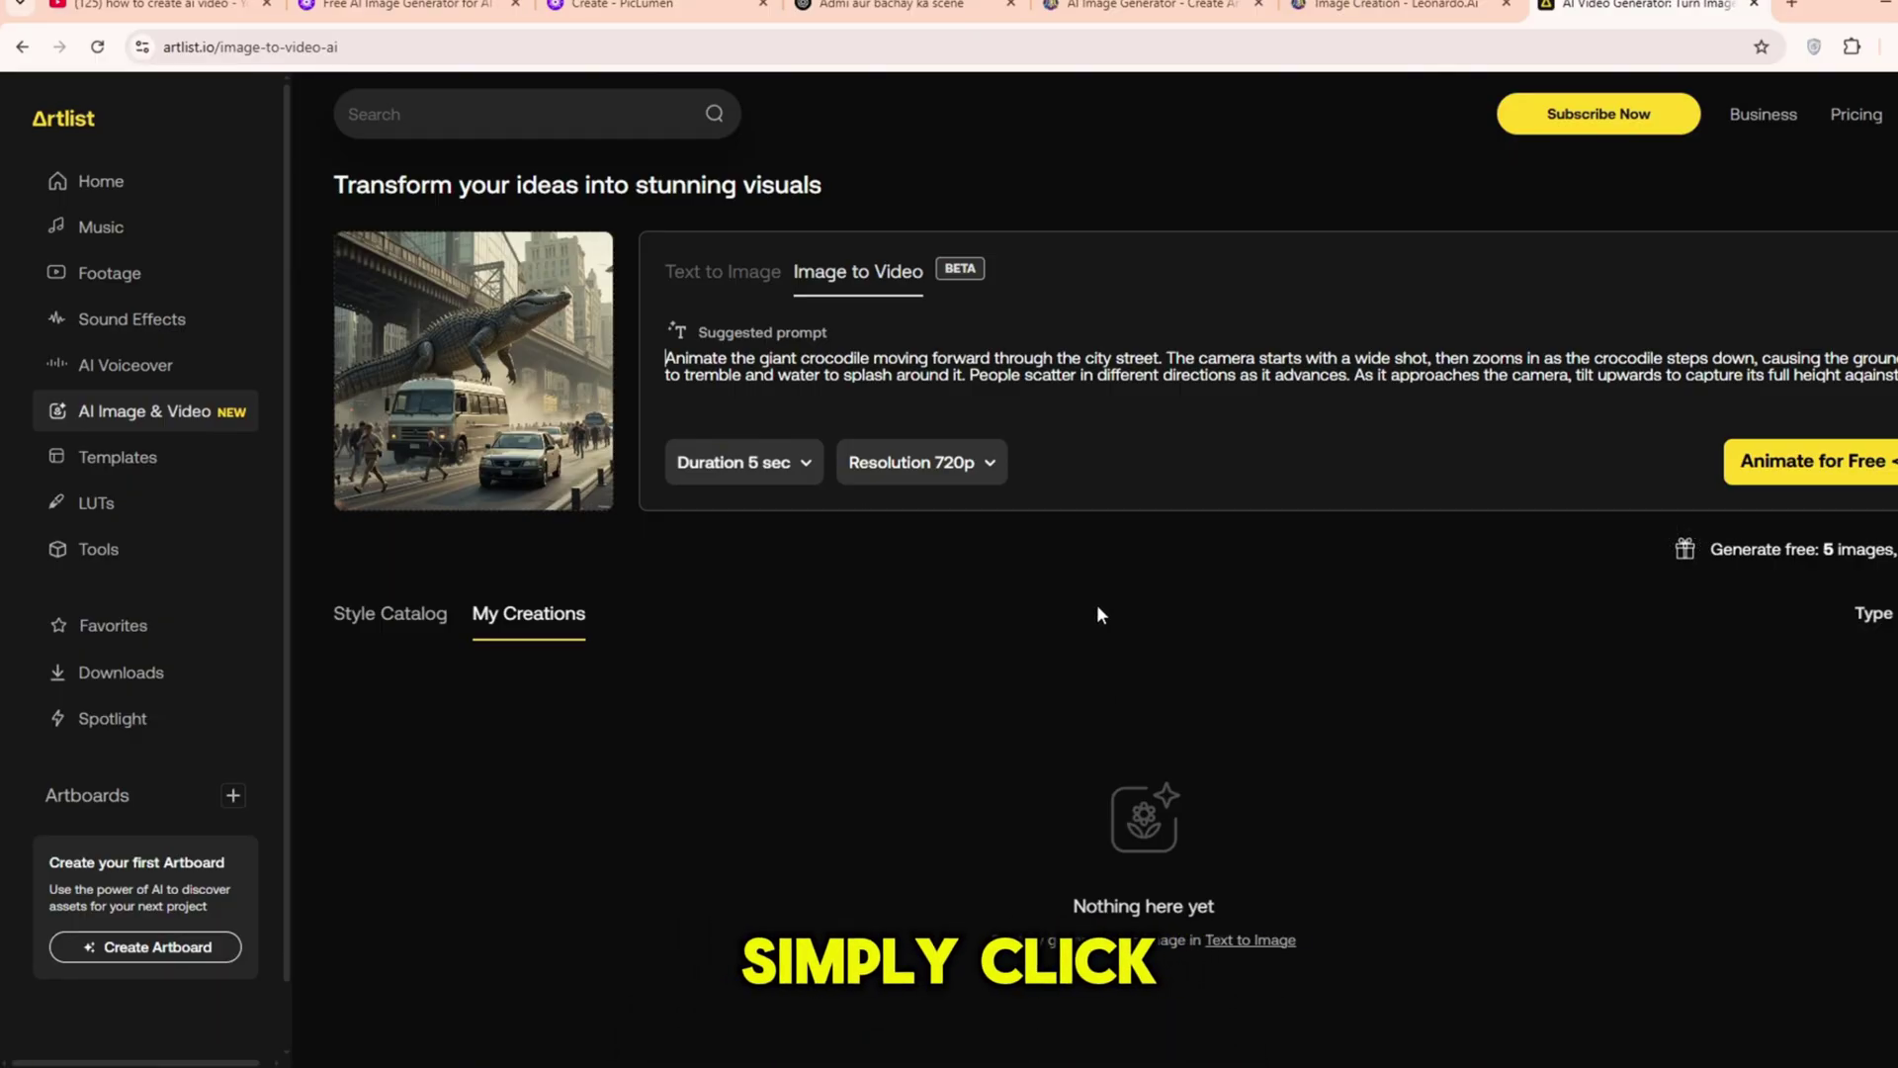
pyautogui.click(1769, 479)
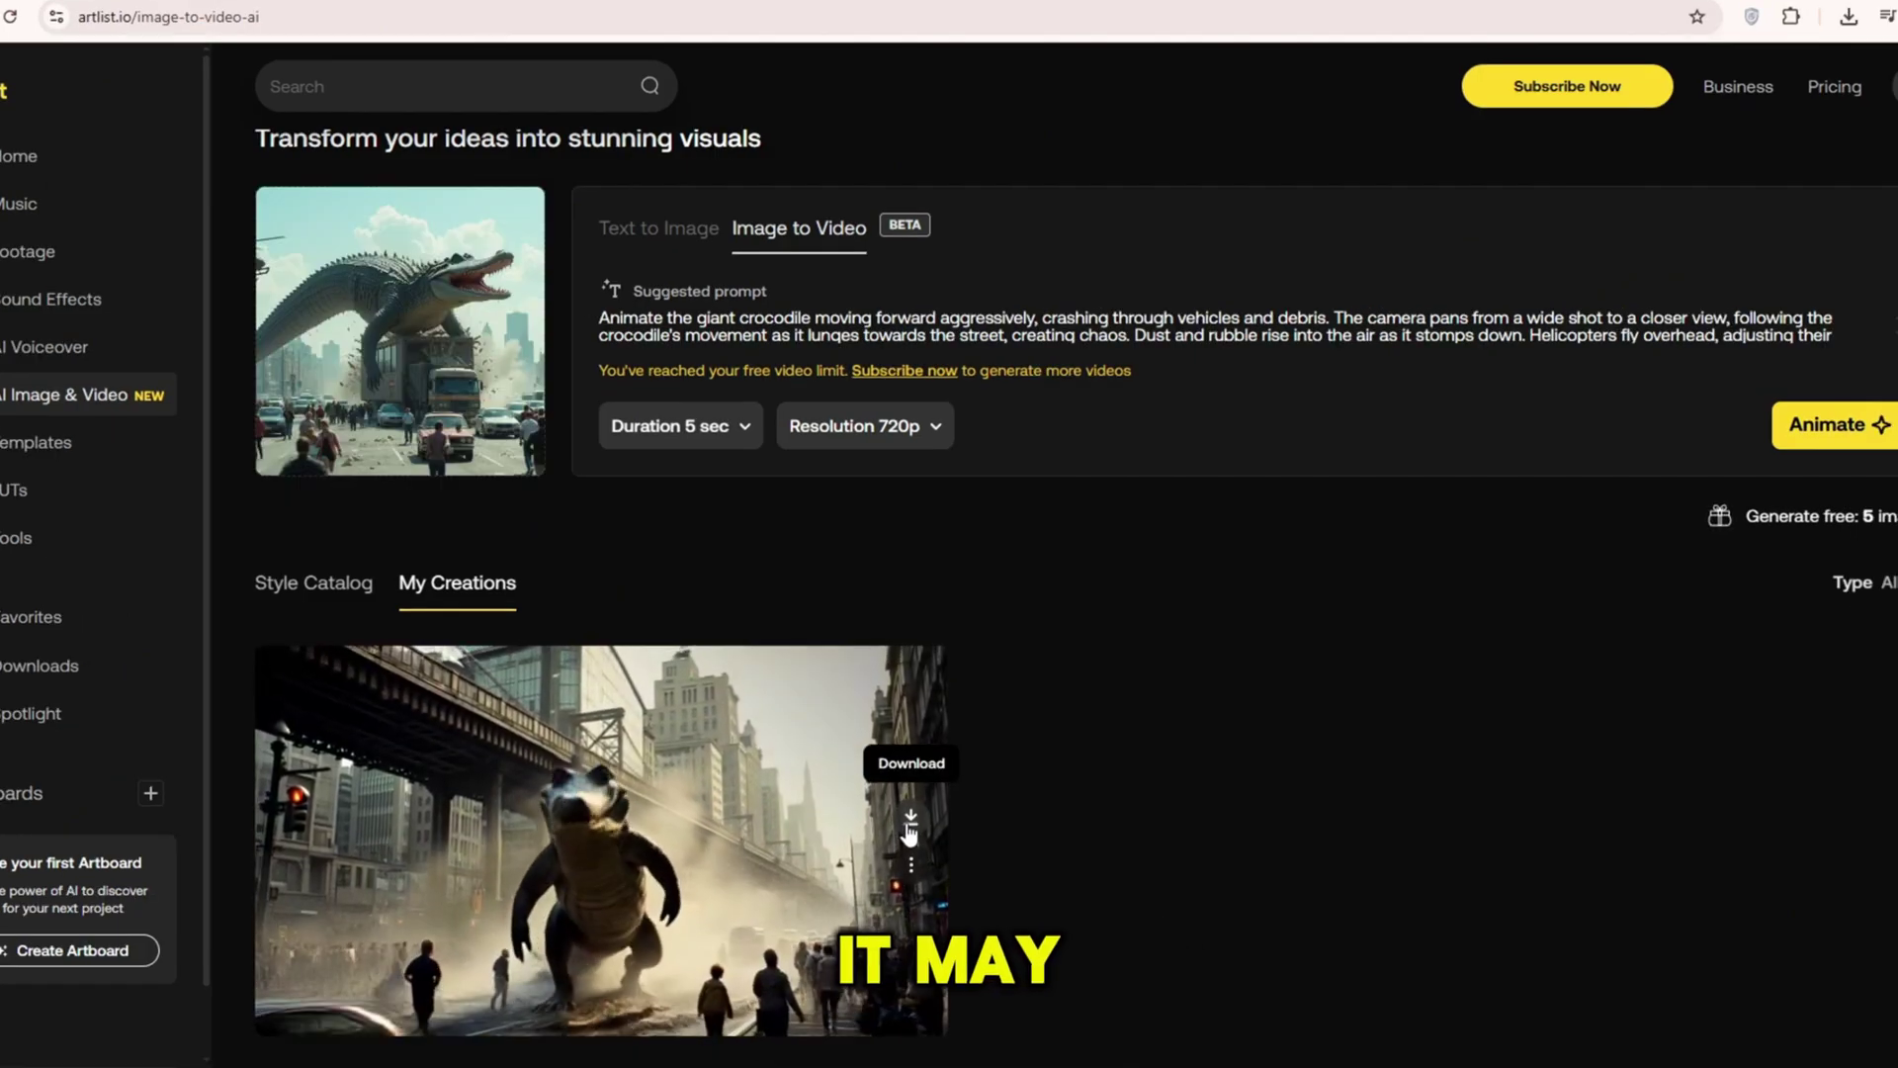
pyautogui.click(909, 825)
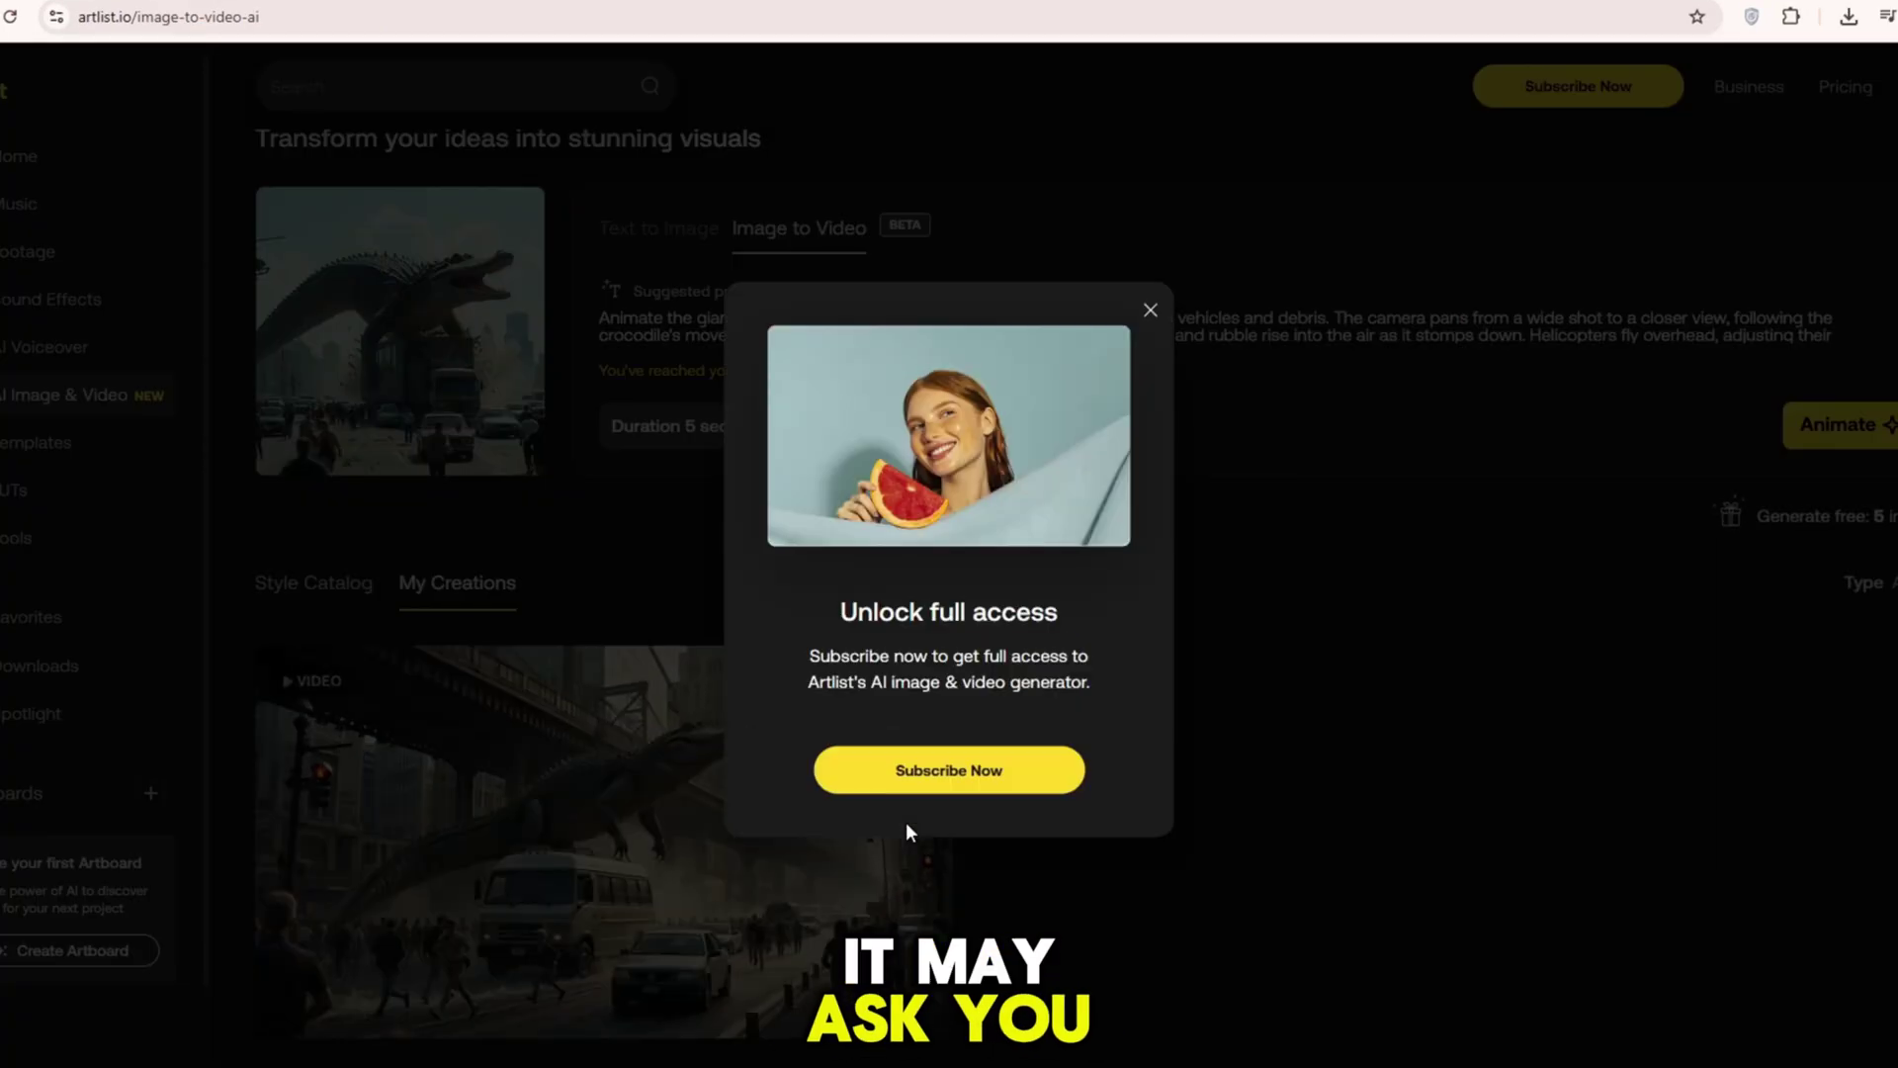
pyautogui.click(1150, 312)
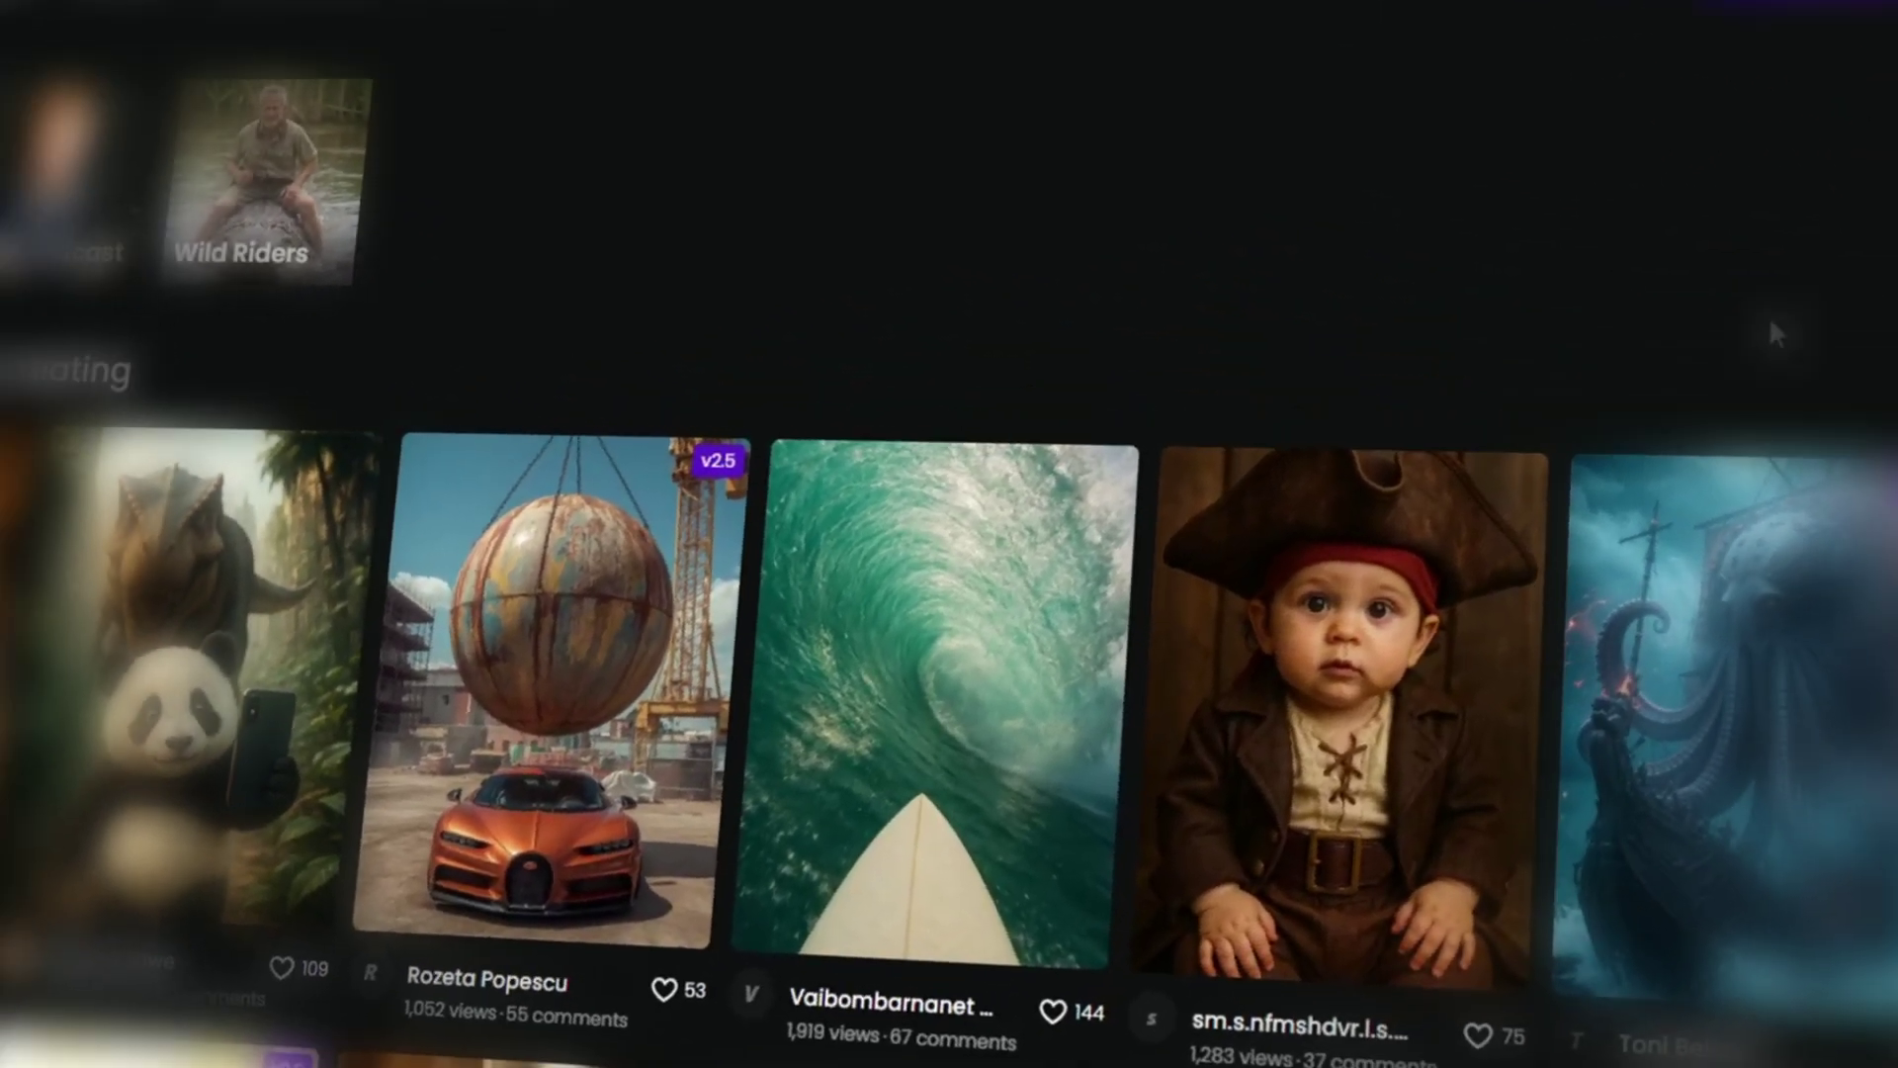
# Browse Digen AI's grid of community-made videos, then go to Create.
pyautogui.scroll(-5, 1345, 707)
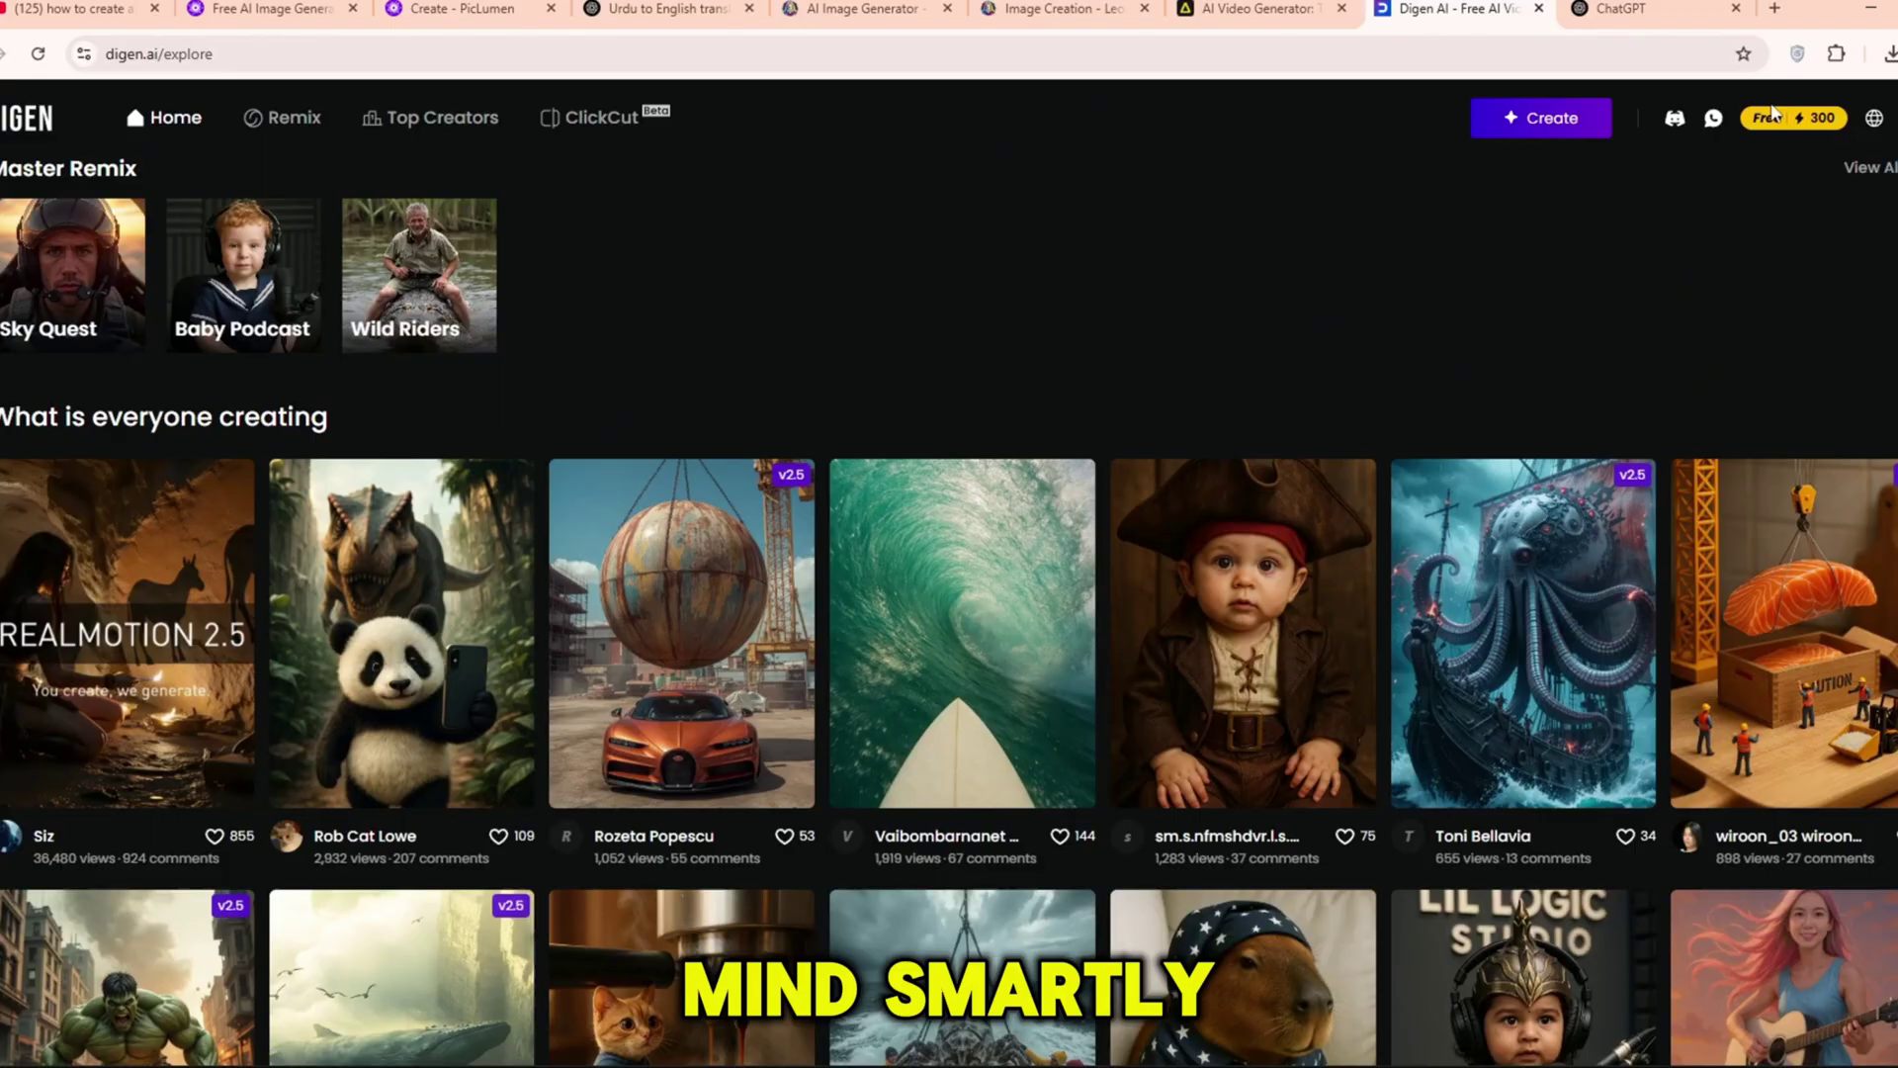
pyautogui.scroll(-3, 1664, 453)
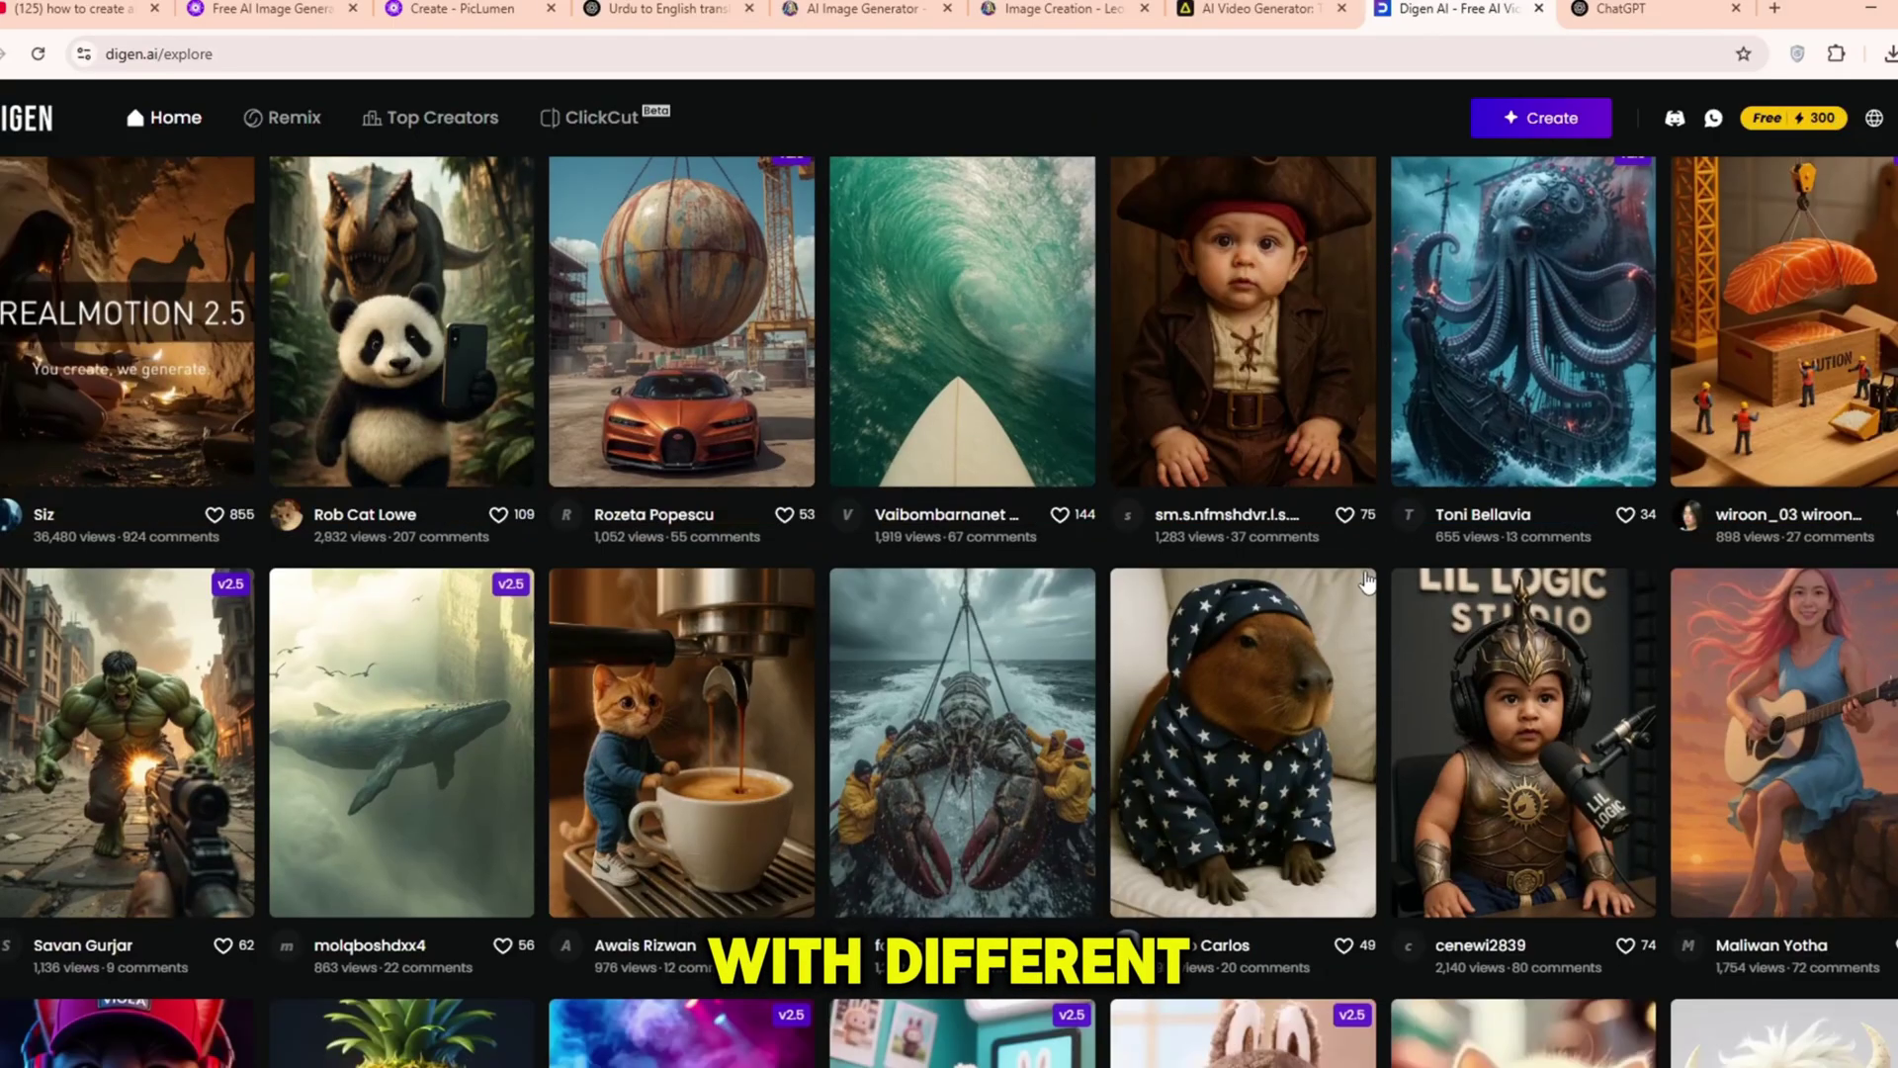
pyautogui.scroll(-4, 1664, 453)
pyautogui.scroll(6, 1664, 453)
pyautogui.scroll(1, 1582, 297)
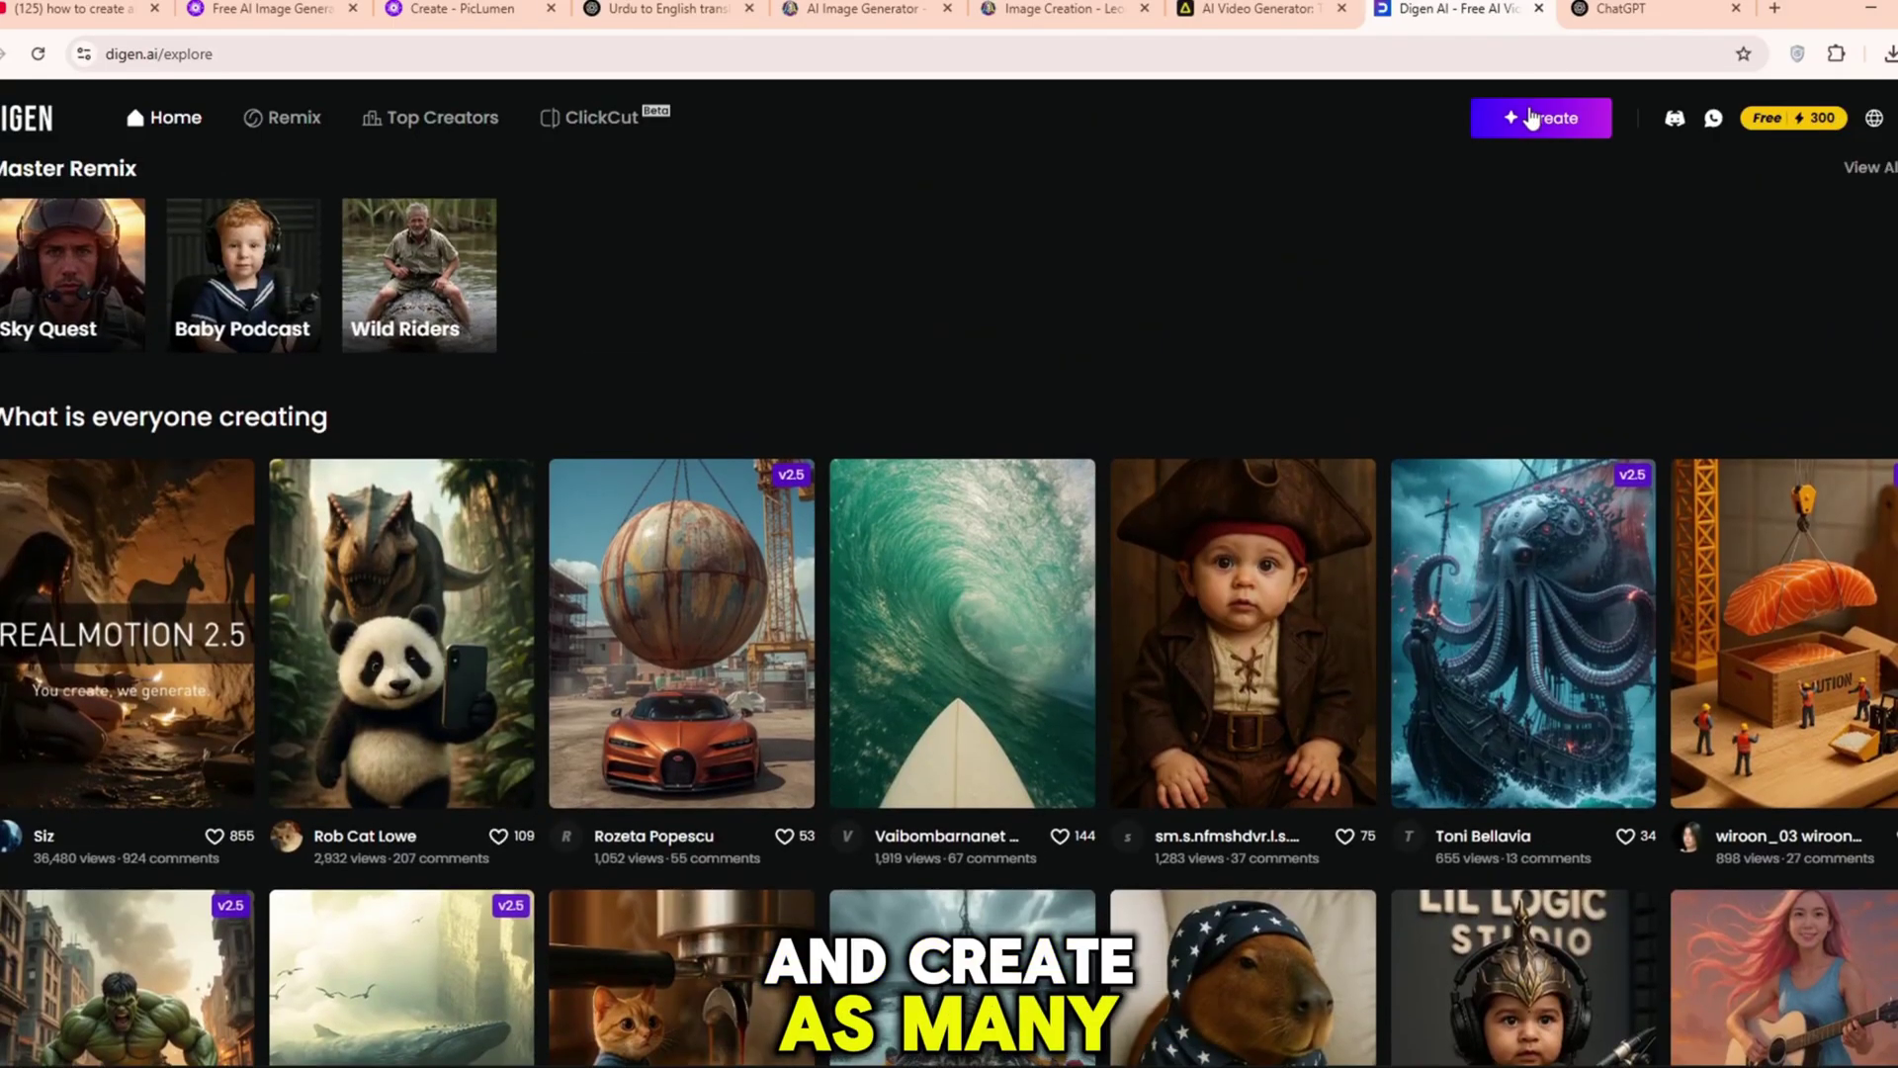
pyautogui.click(1532, 118)
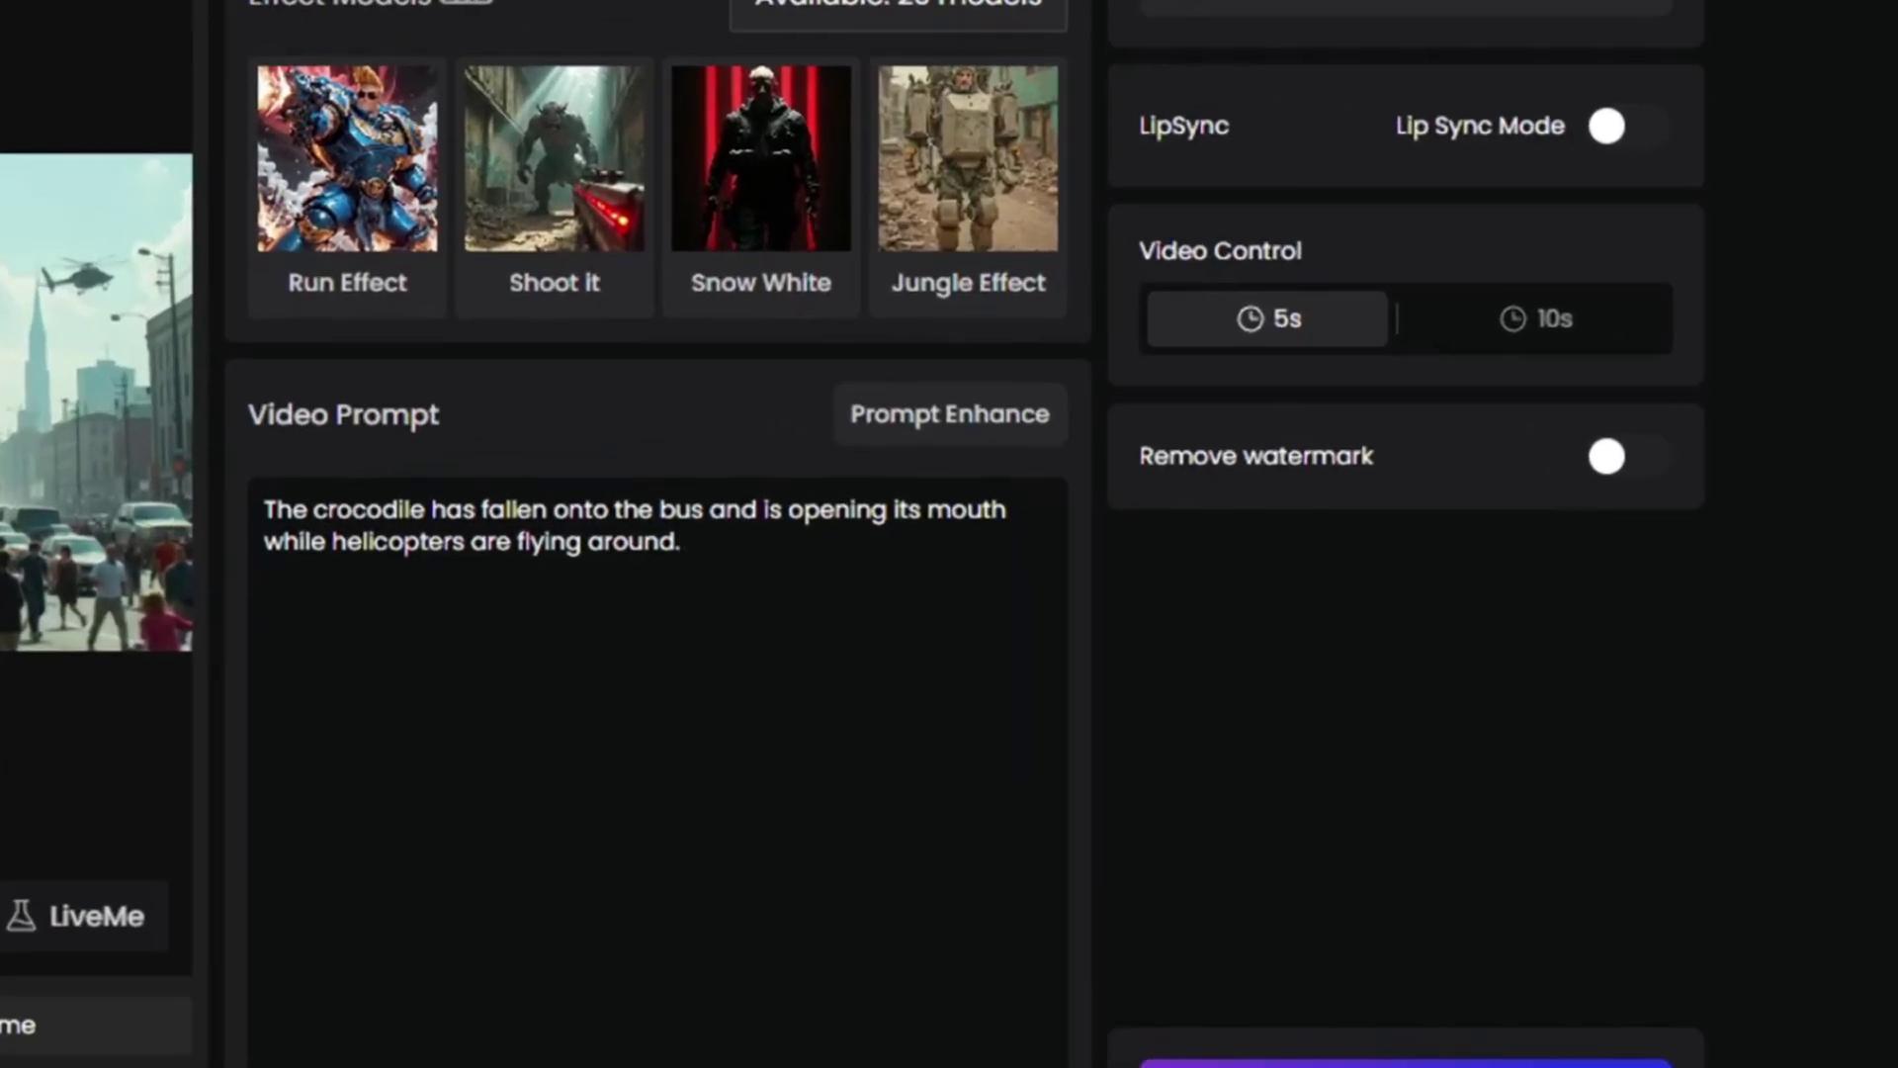
# Generate the crocodile-on-bus clip, then upload the child image and generate its shocked-watching clip.
pyautogui.click(422, 620)
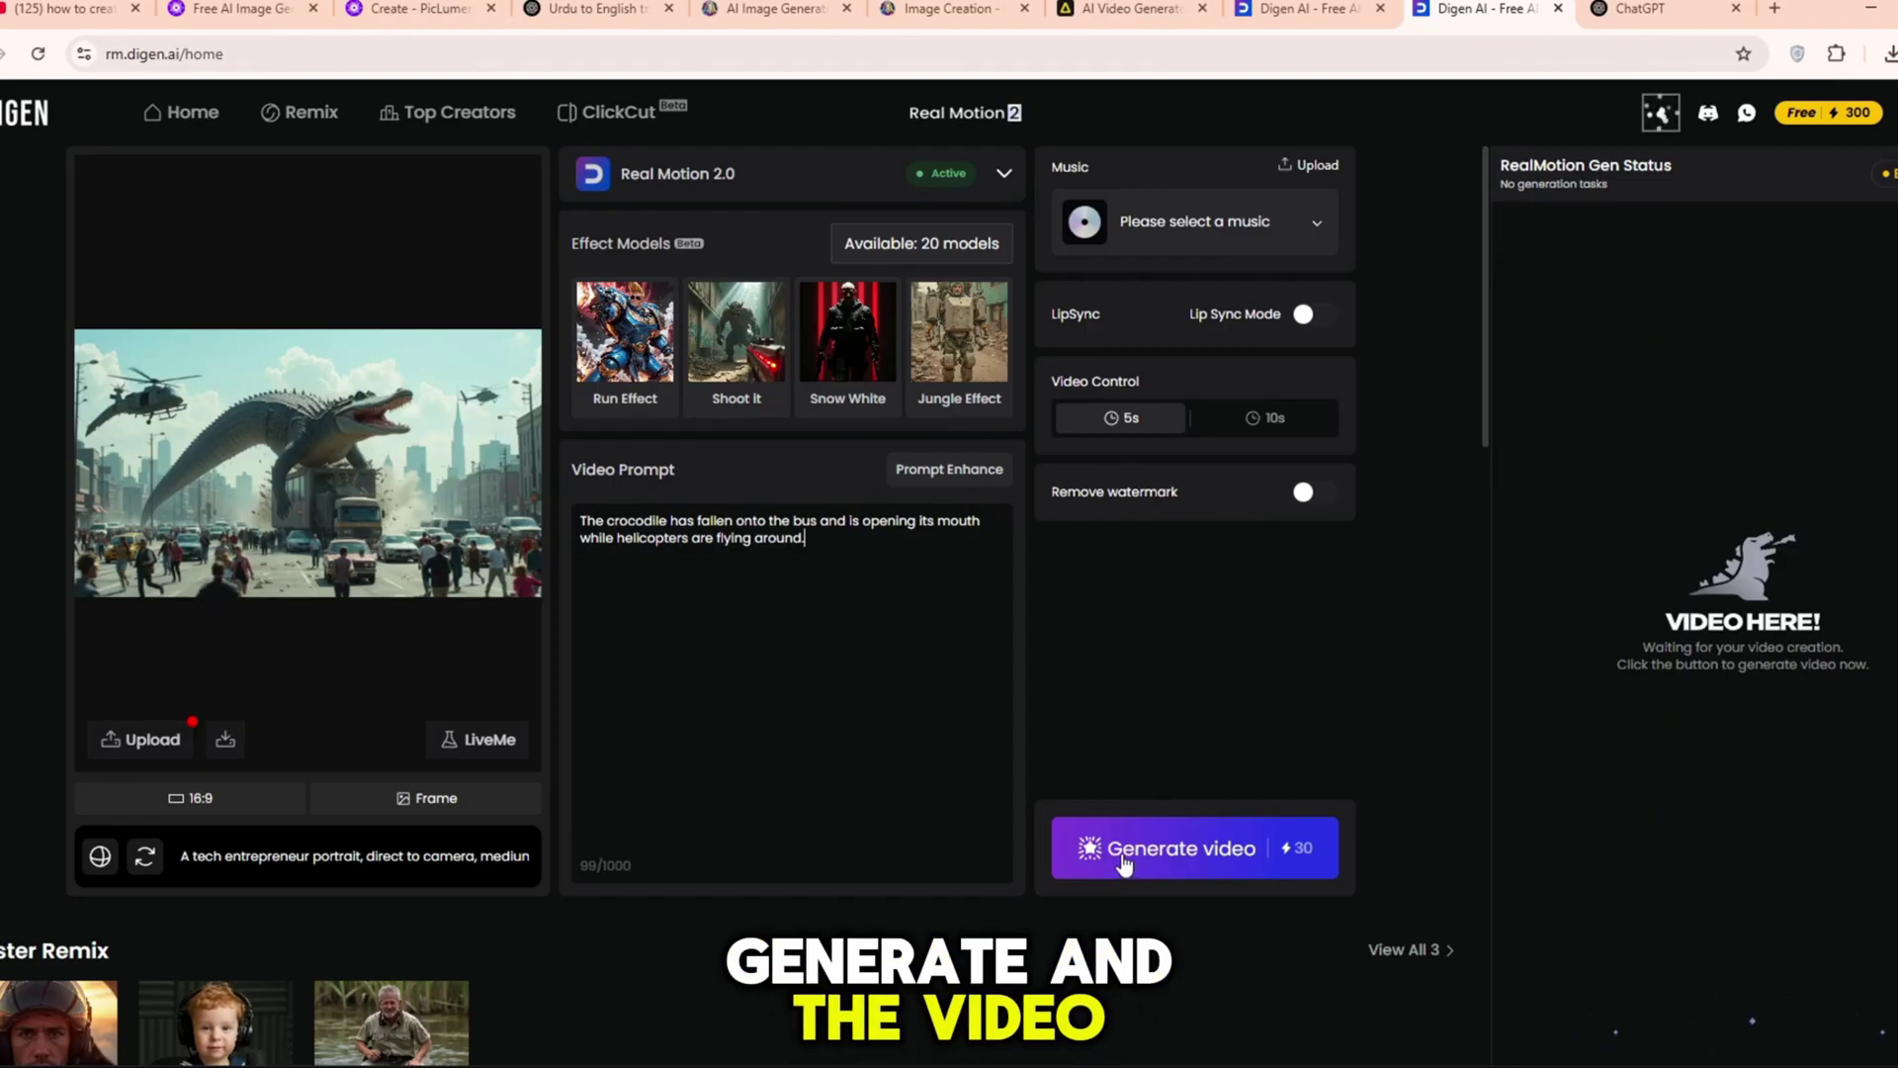
pyautogui.click(1124, 865)
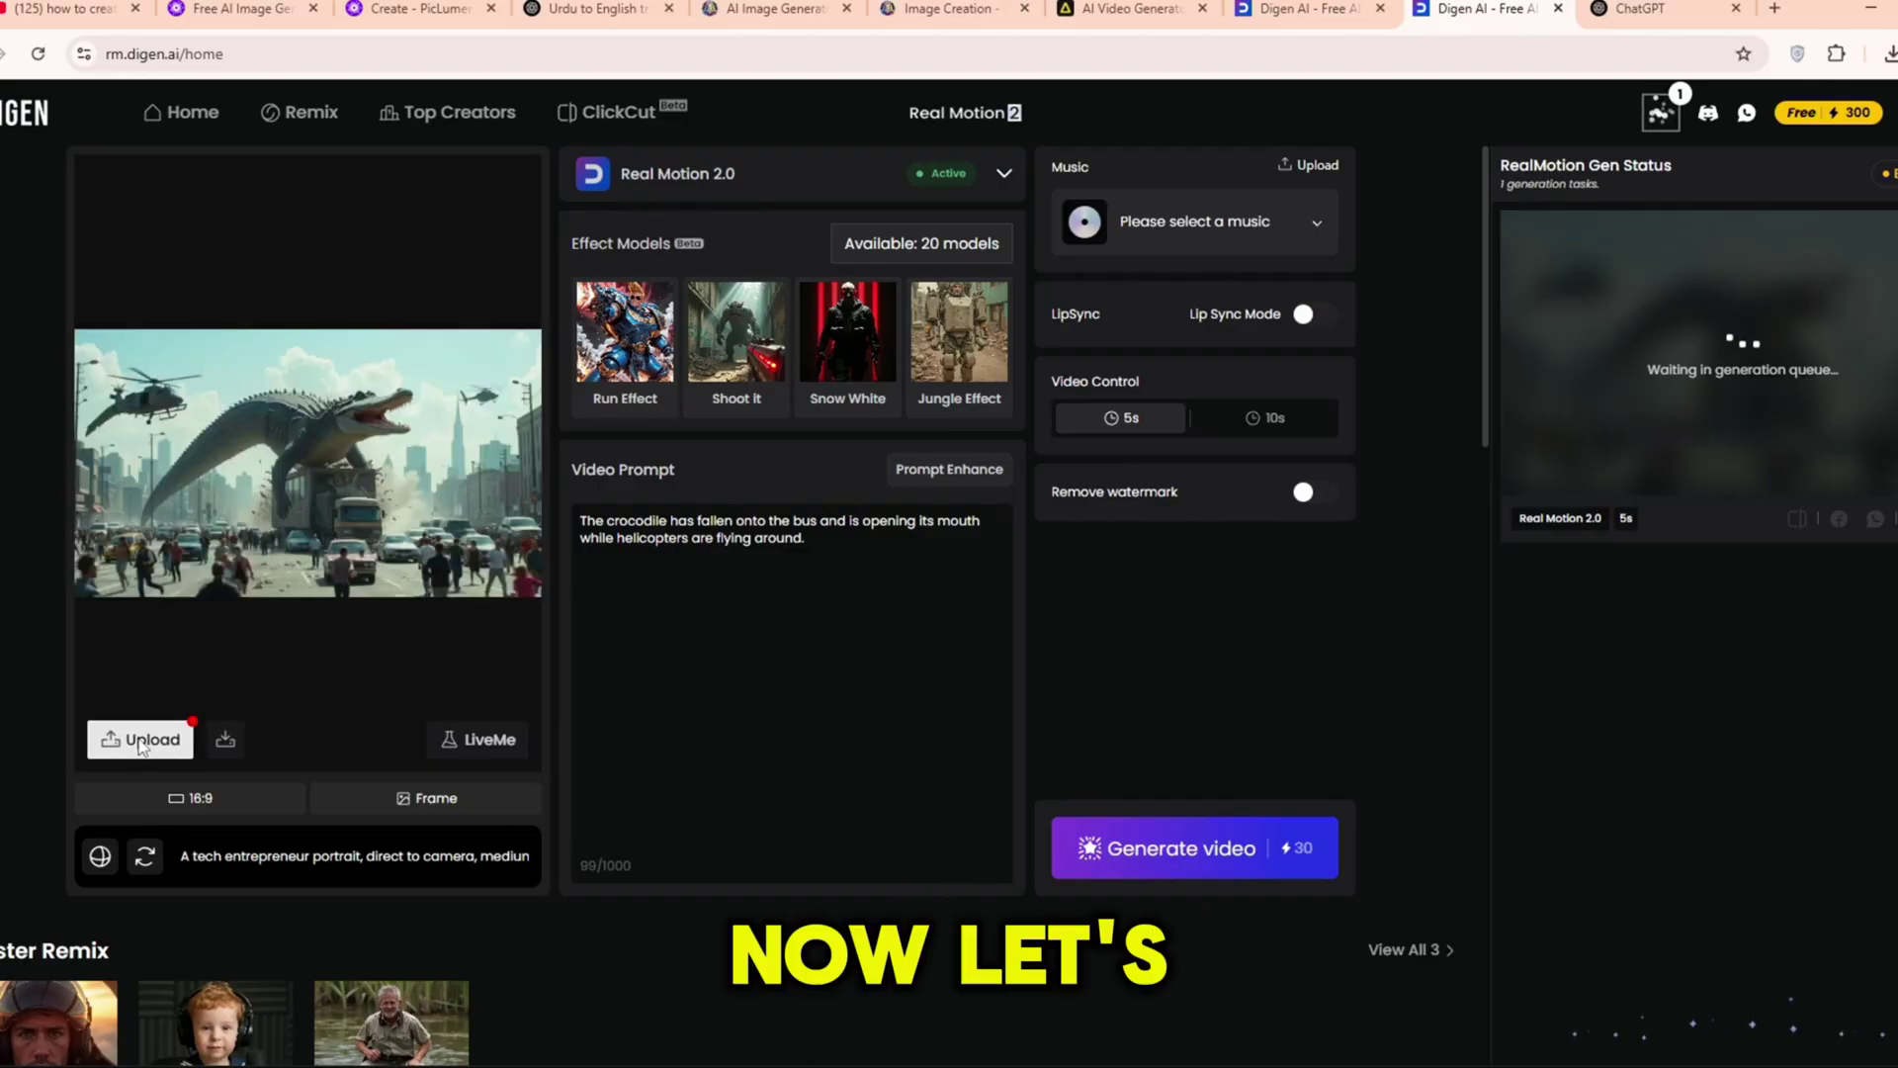
pyautogui.click(141, 741)
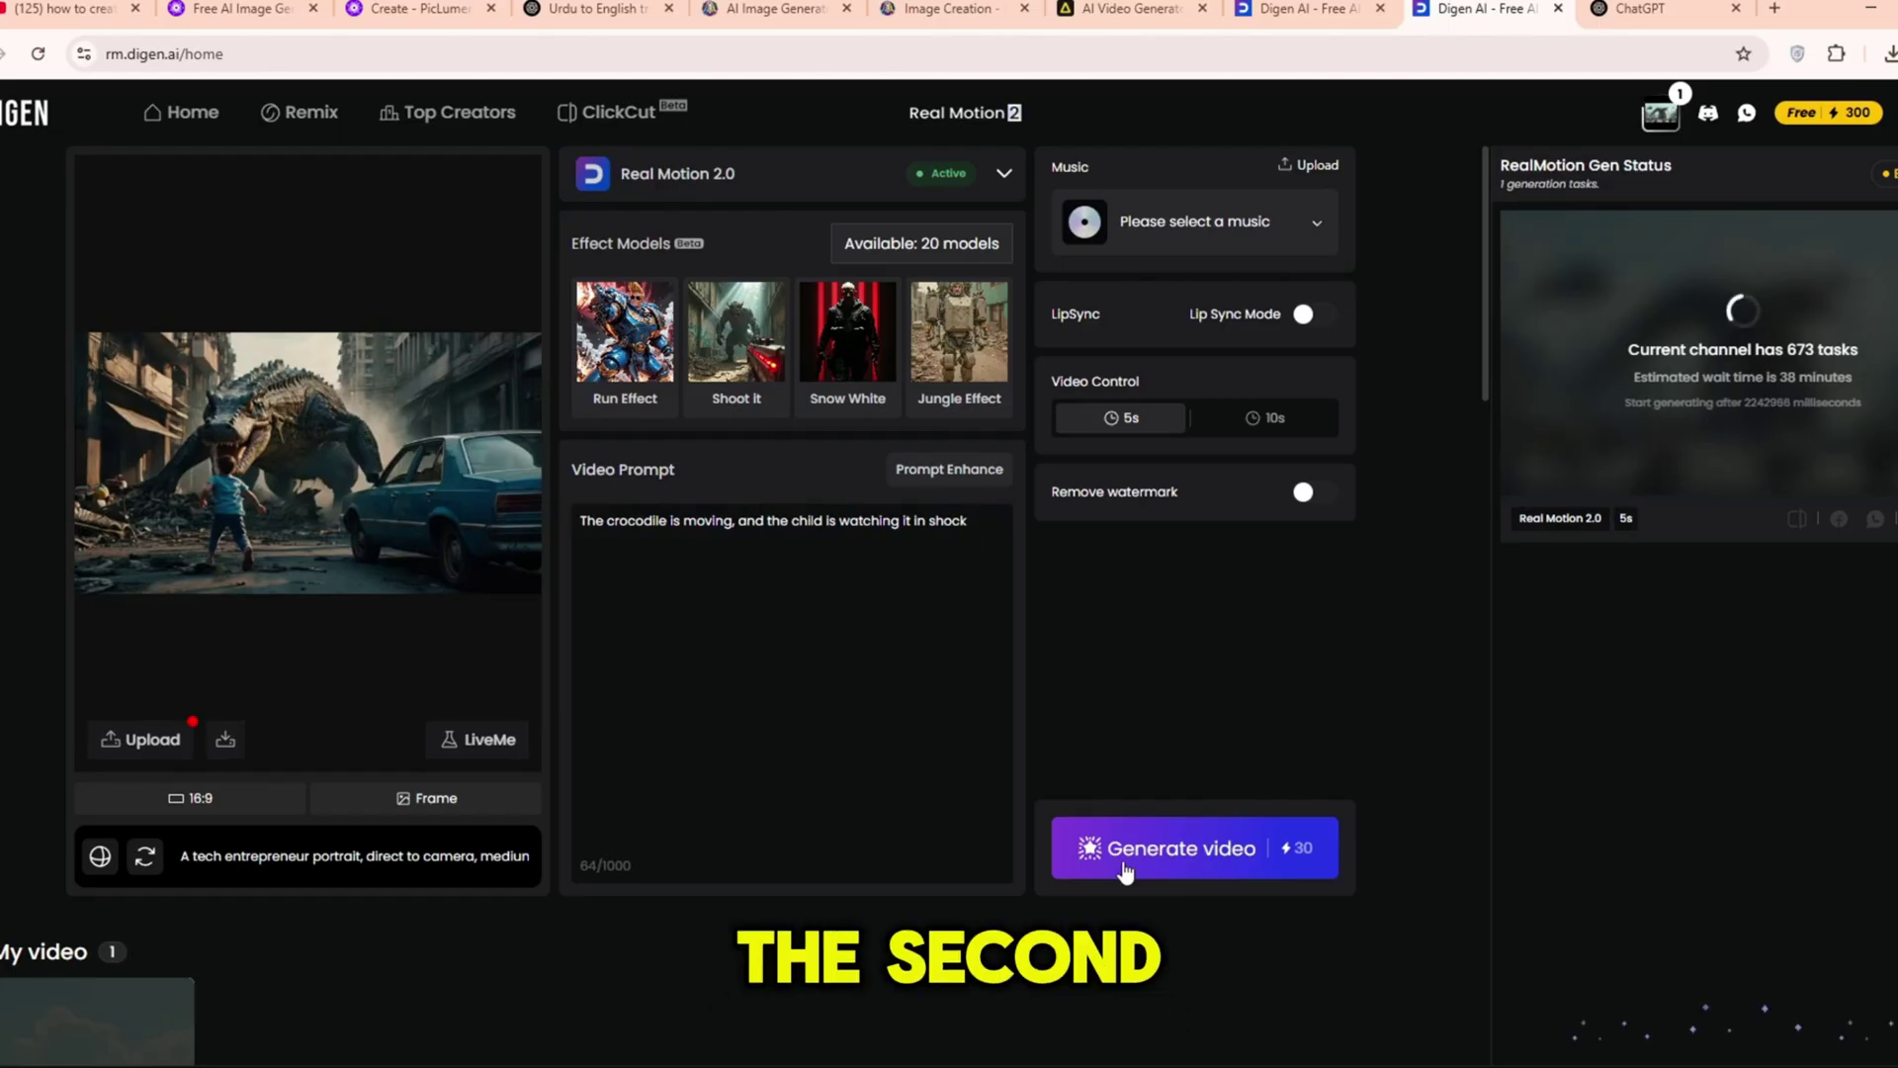
pyautogui.click(1124, 868)
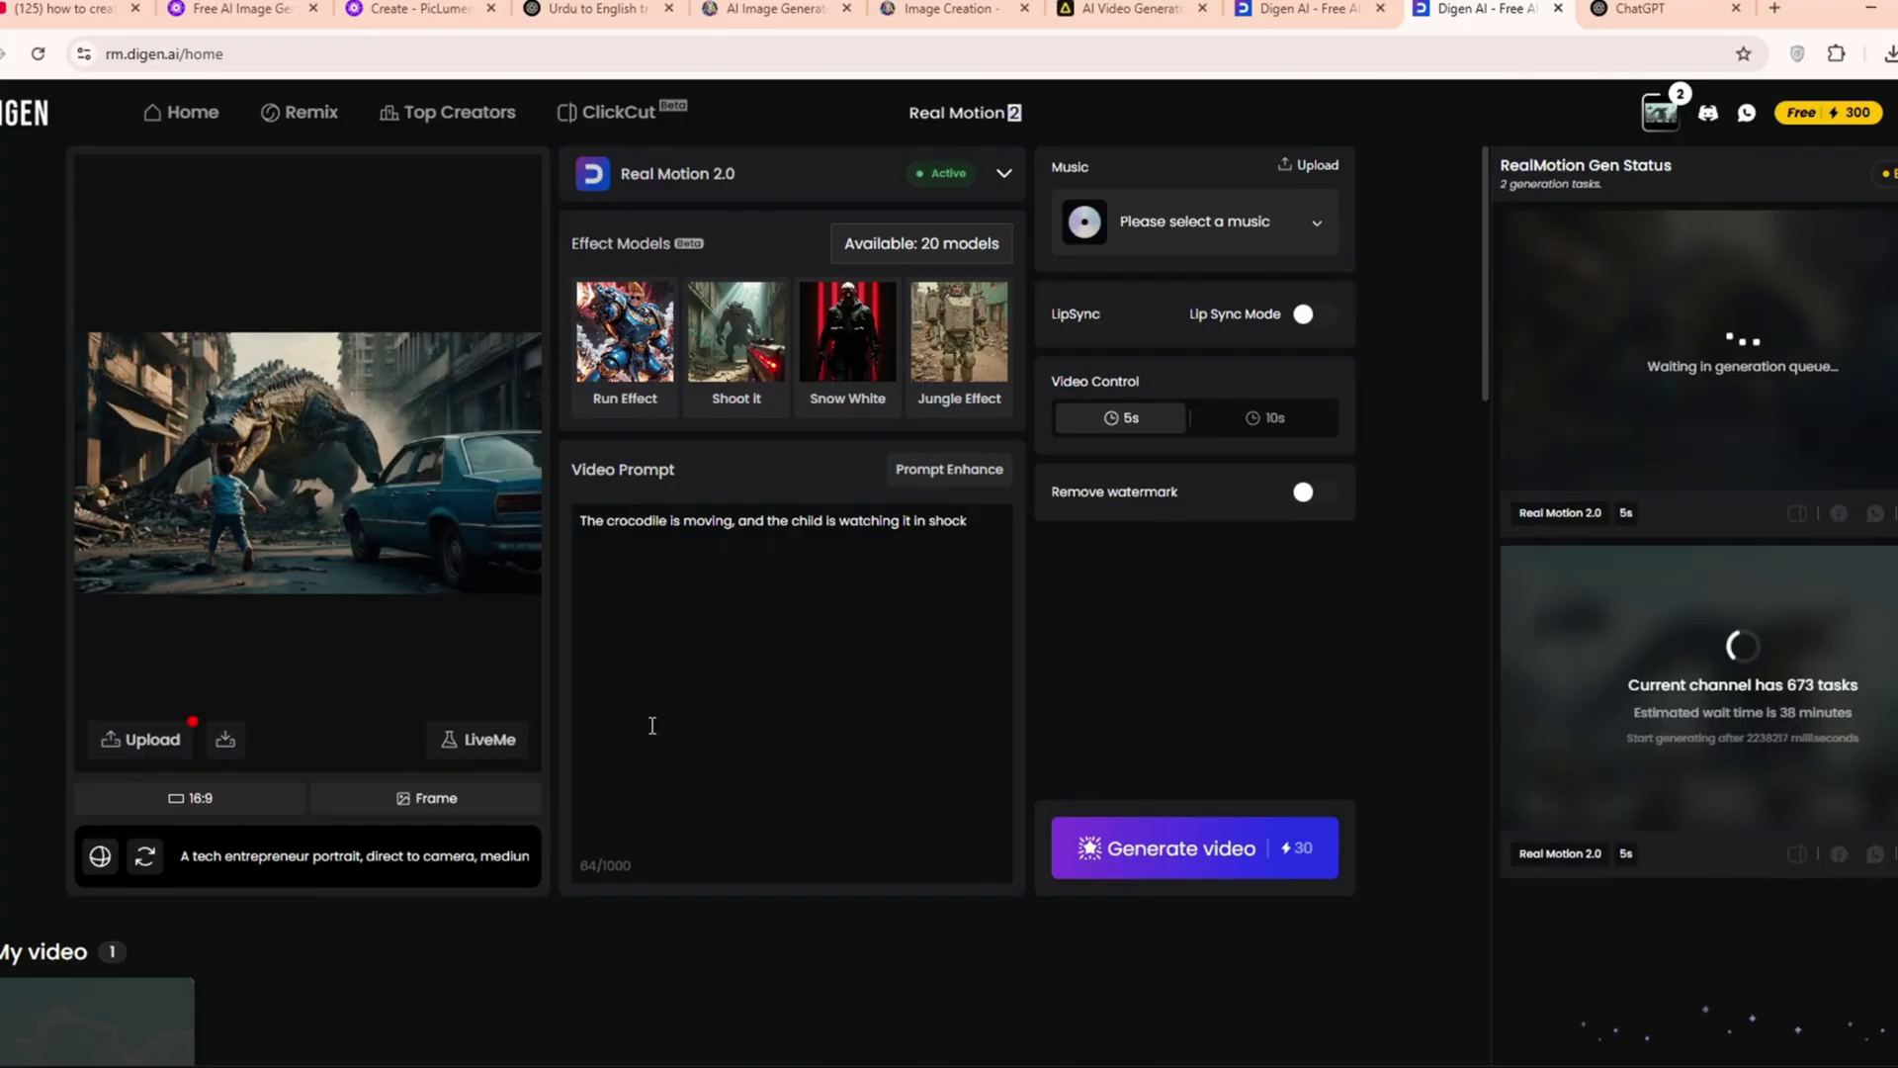
# Switch to ChatGPT and scroll down through the conversation to the latest reply.
pyautogui.click(1641, 8)
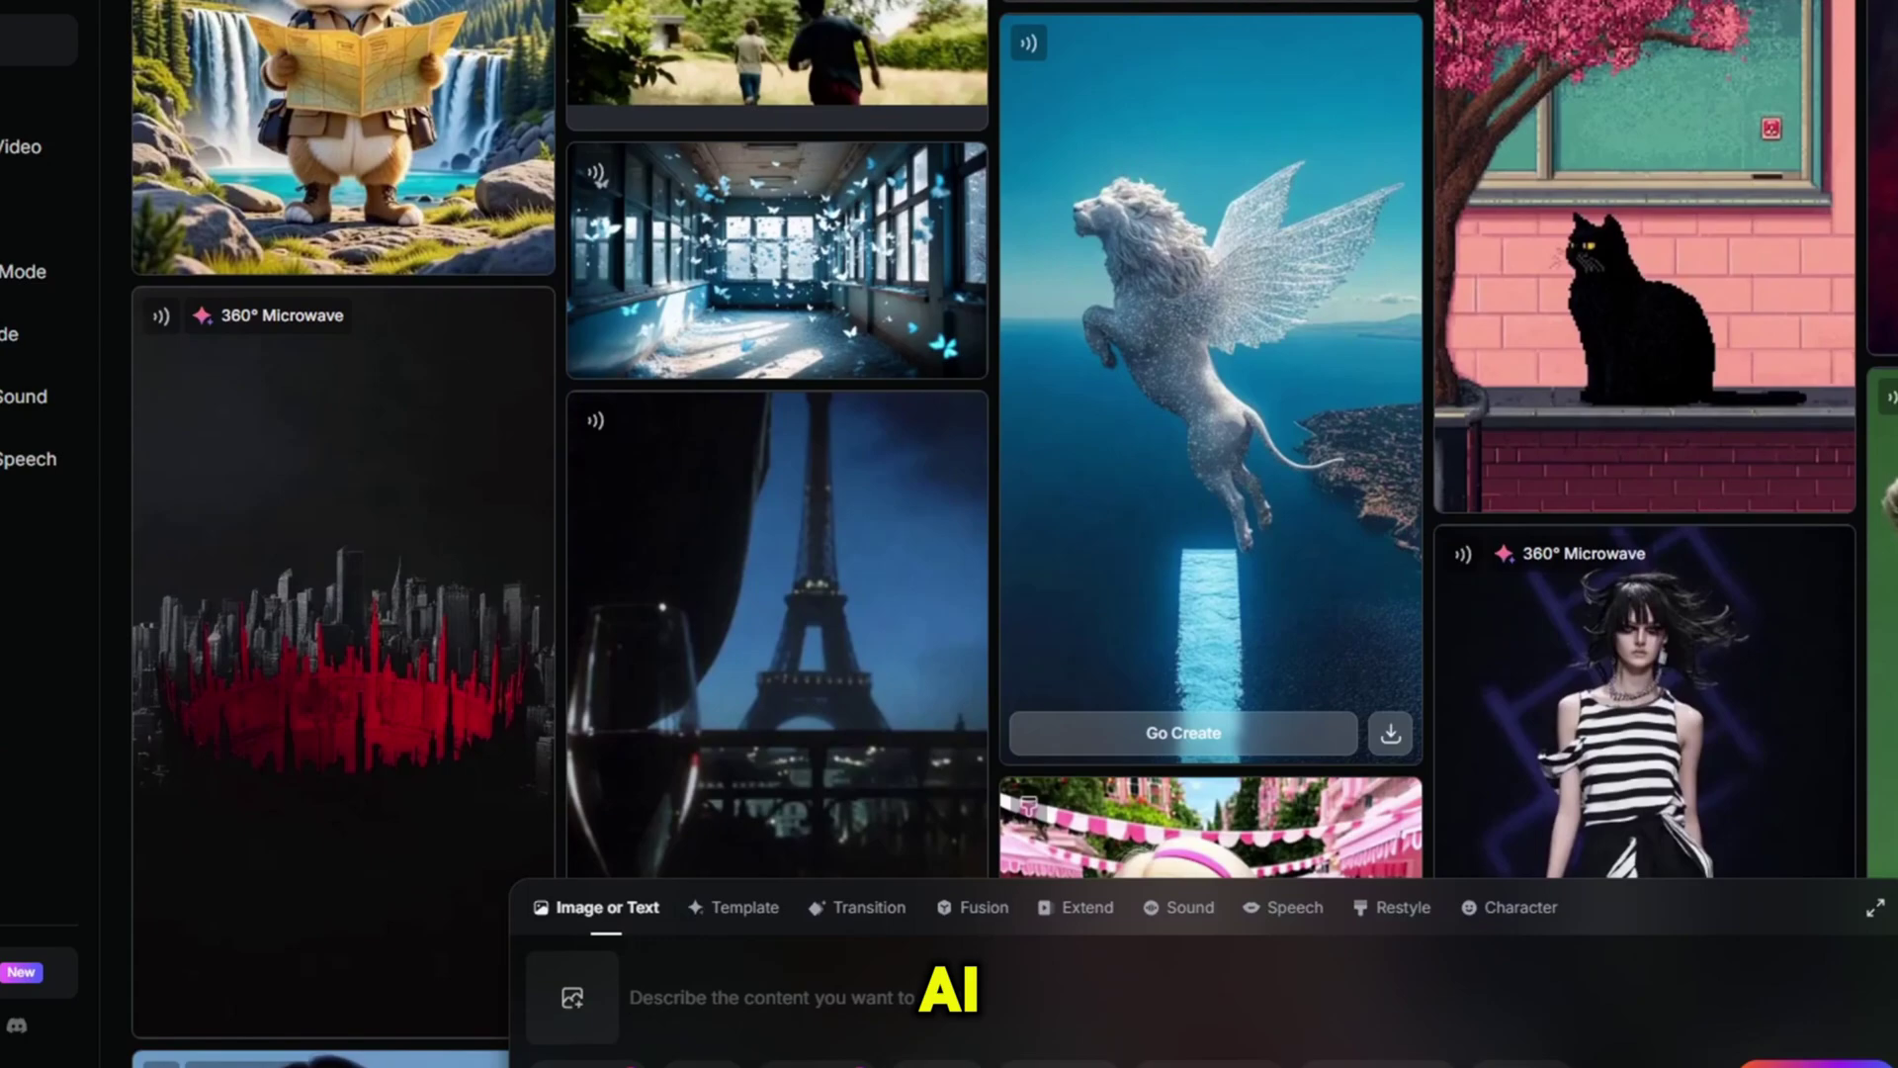
pyautogui.scroll(-2, 1117, 460)
pyautogui.scroll(-5, 1398, 564)
pyautogui.scroll(-5, 1409, 583)
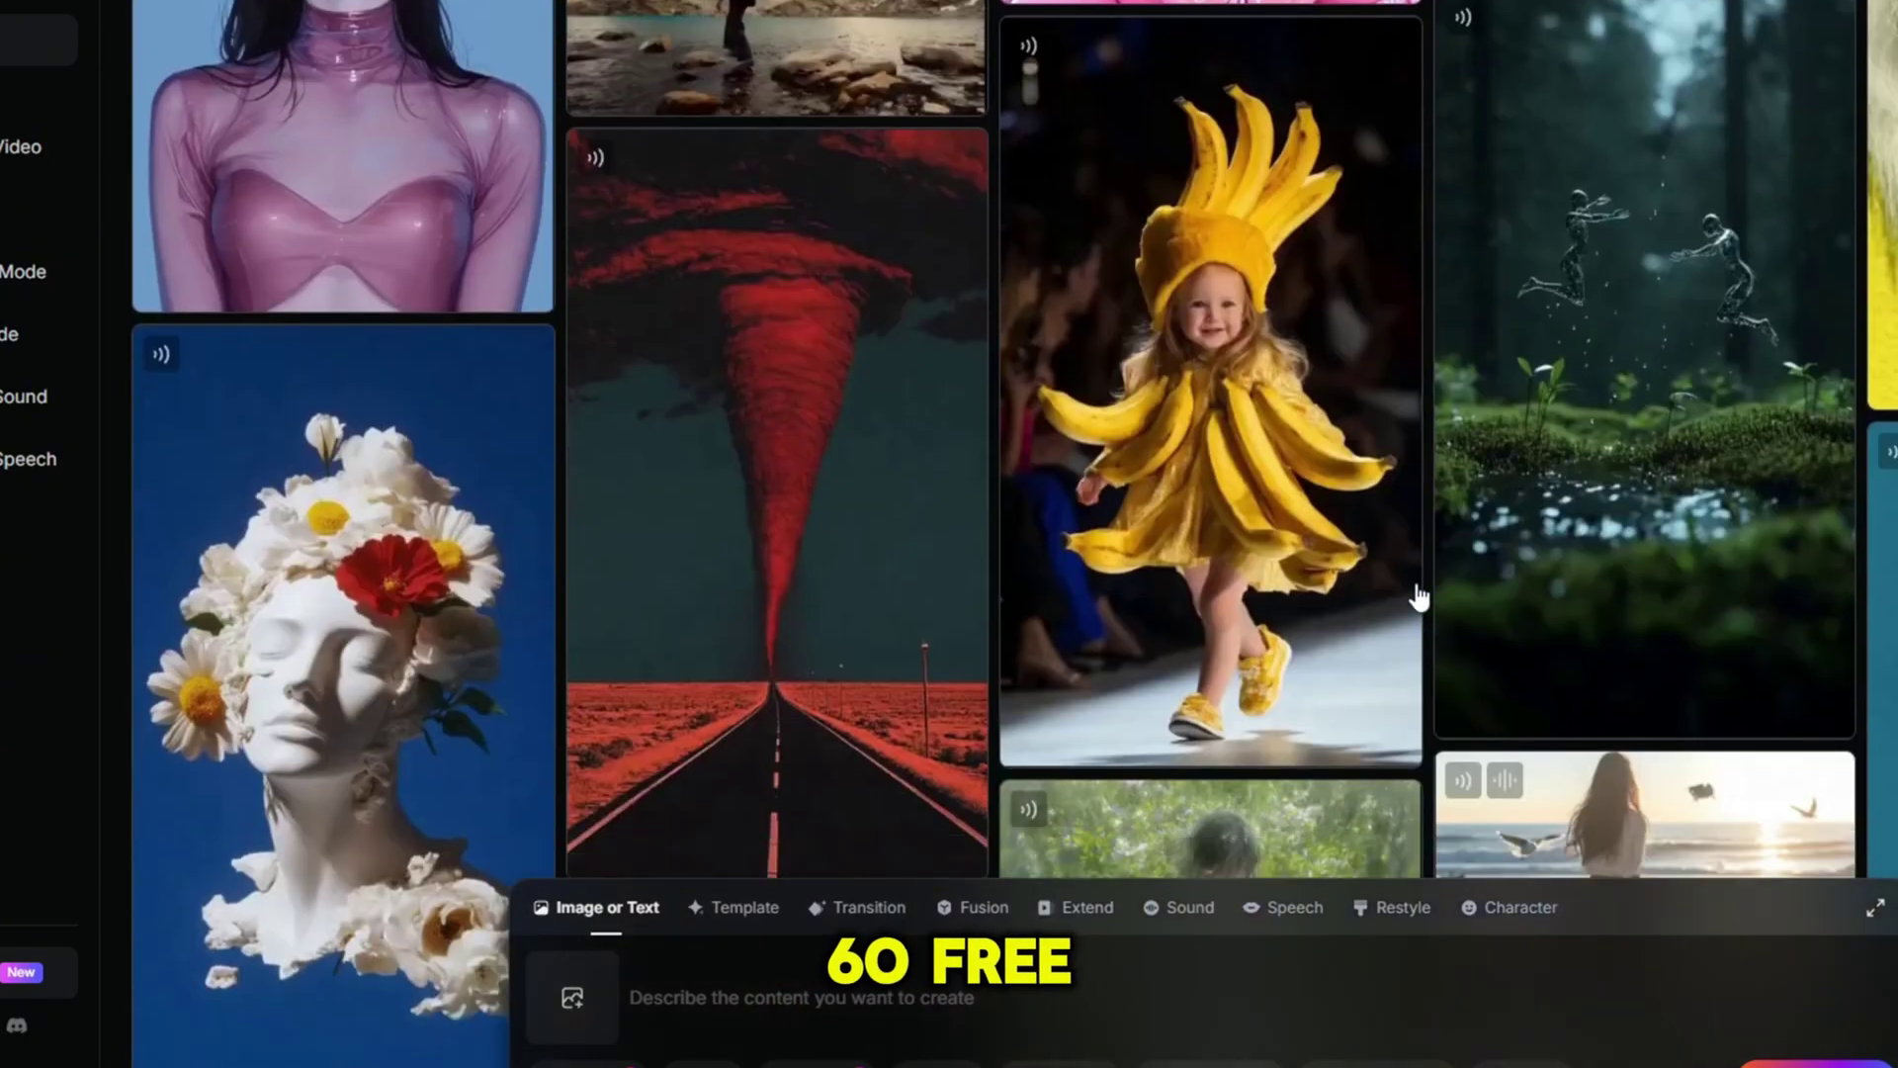
pyautogui.scroll(-5, 1243, 534)
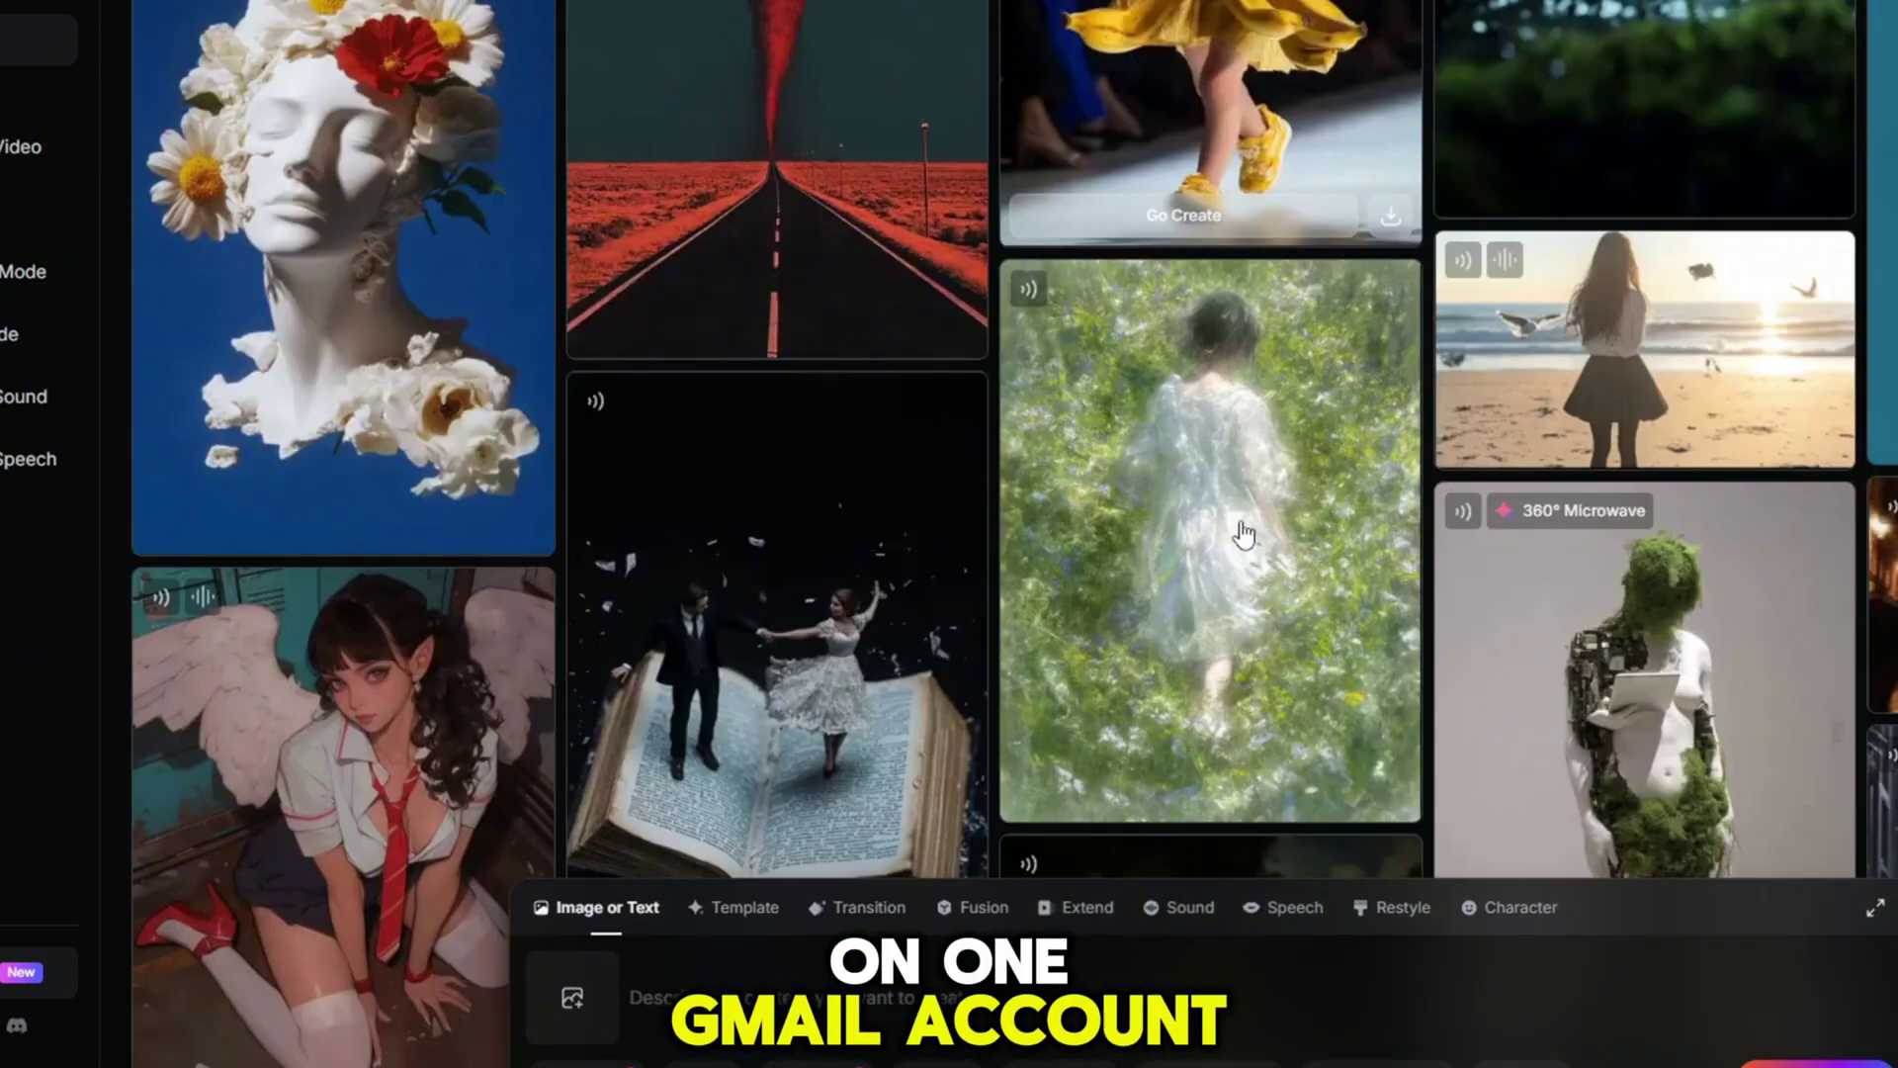
pyautogui.scroll(-3, 989, 532)
pyautogui.scroll(-5, 833, 548)
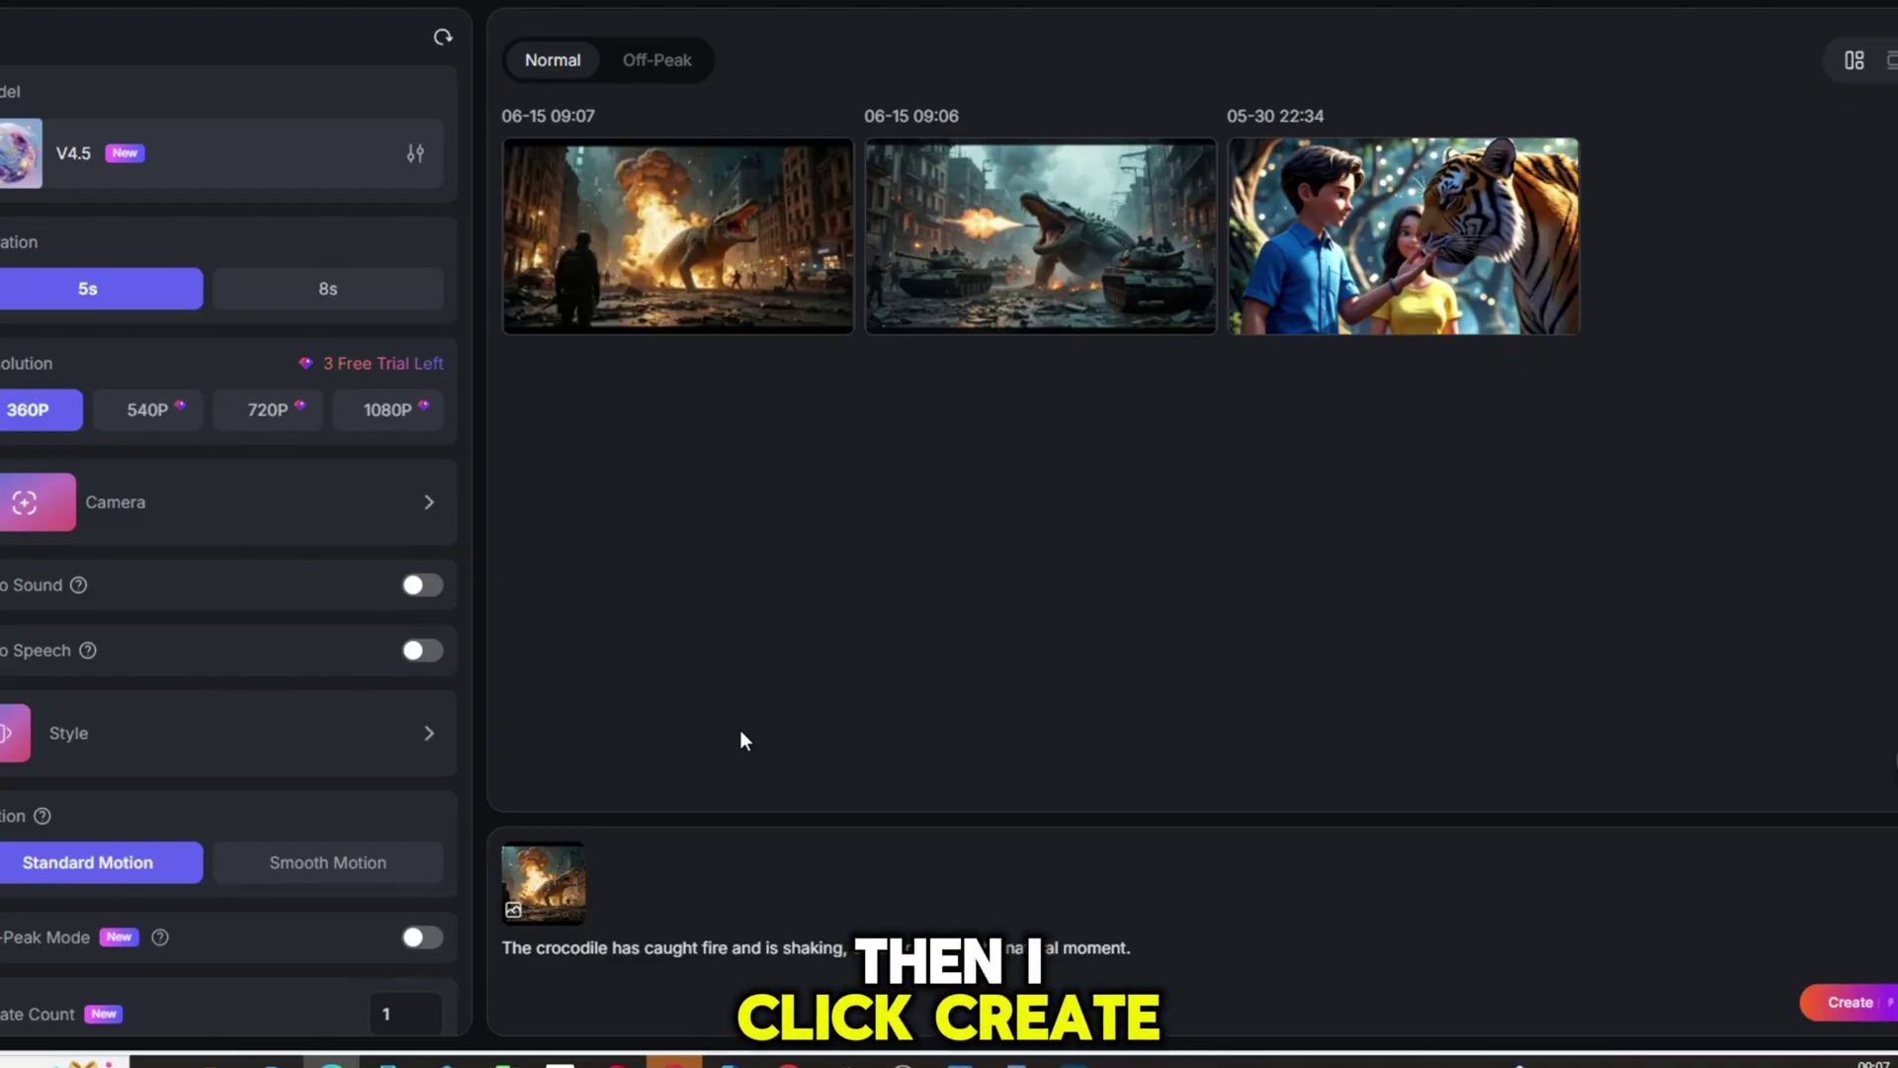
# Download the crocodile fire video watermarked, then start a new video from scene 444.
pyautogui.click(718, 217)
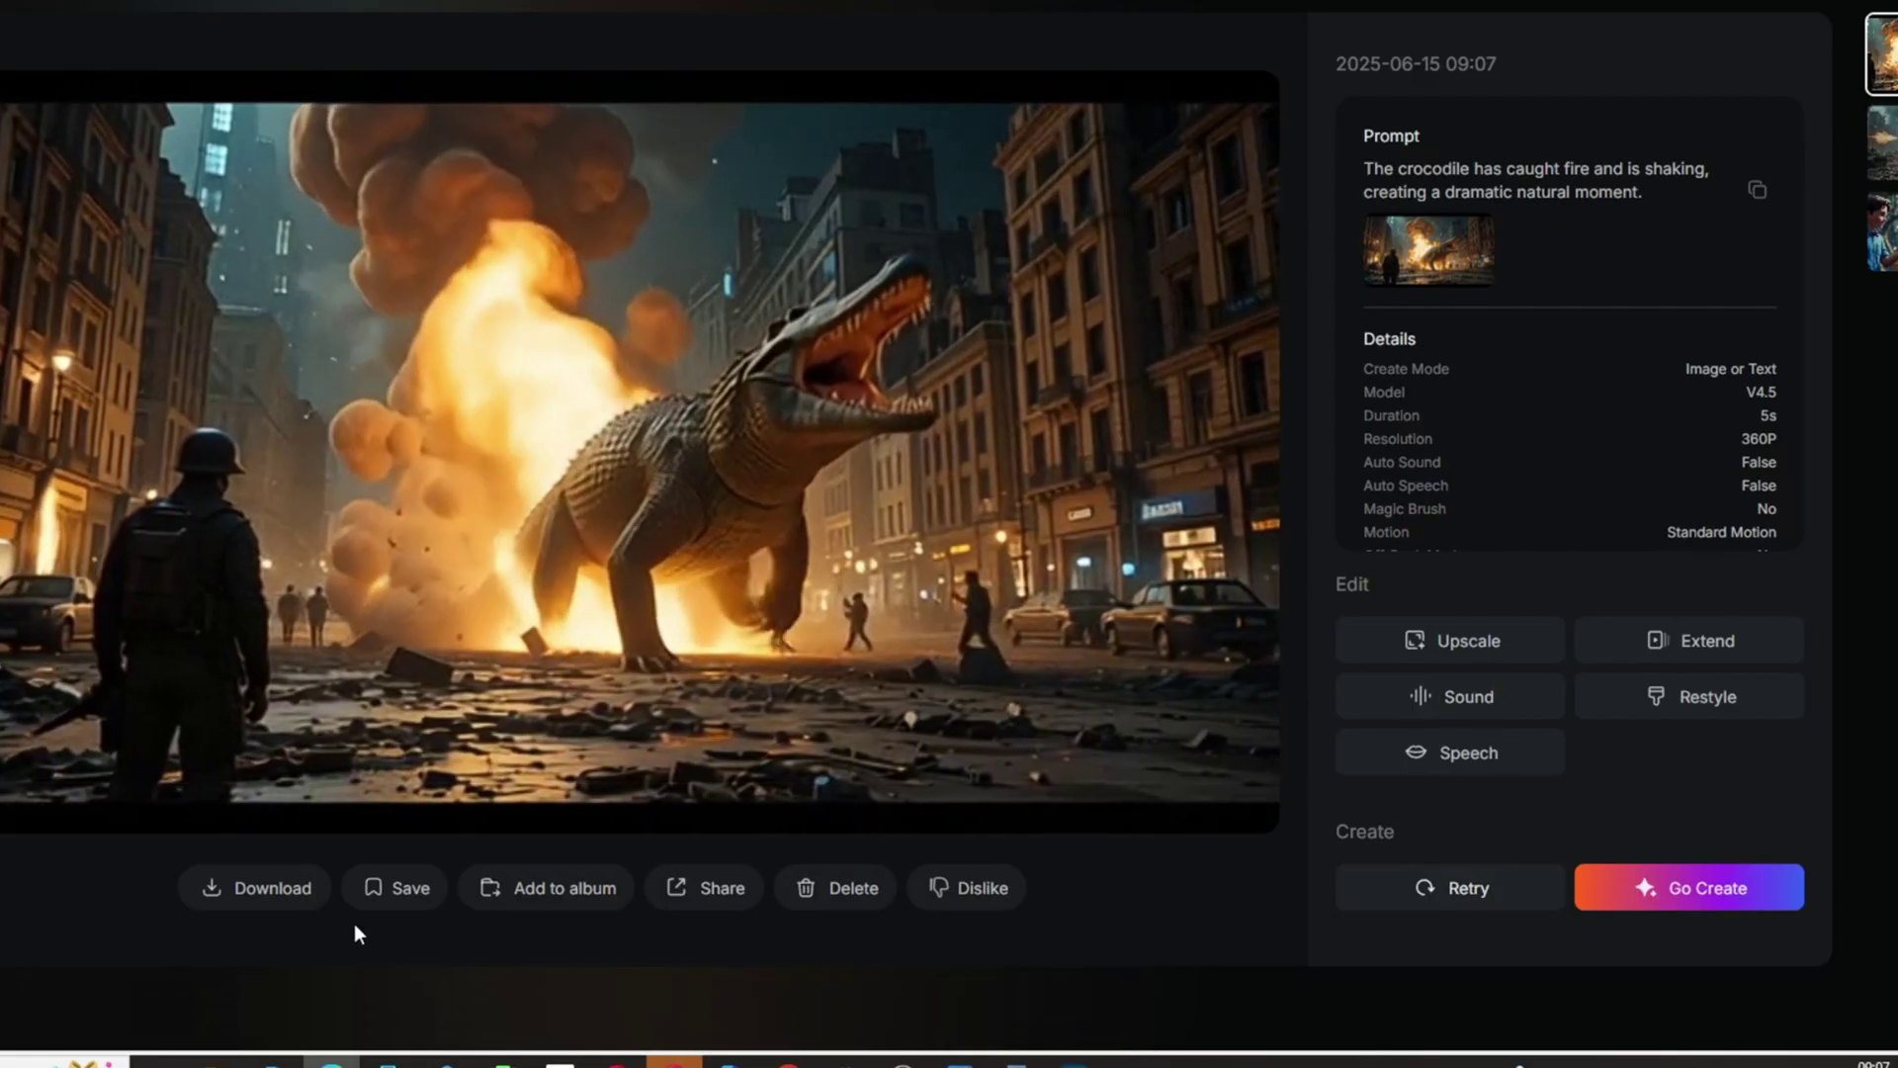
pyautogui.click(265, 888)
pyautogui.click(265, 776)
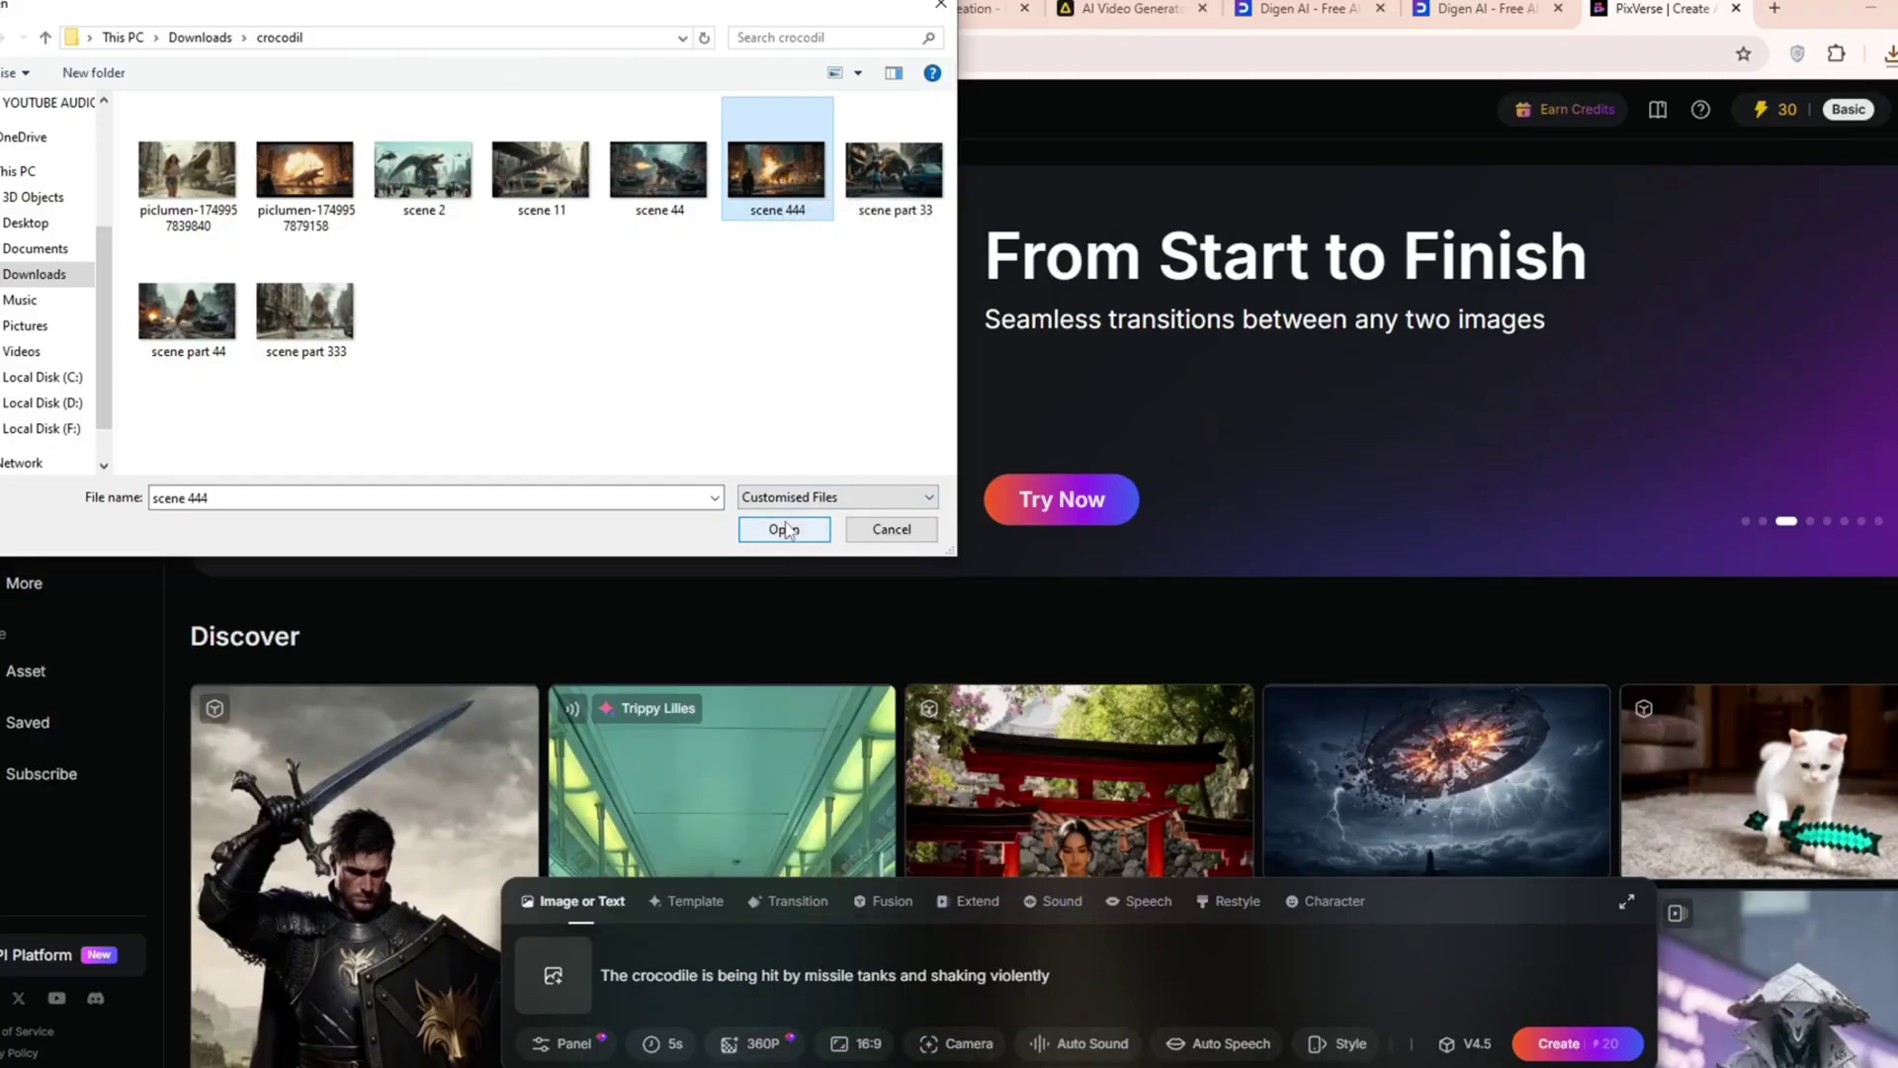
pyautogui.click(788, 531)
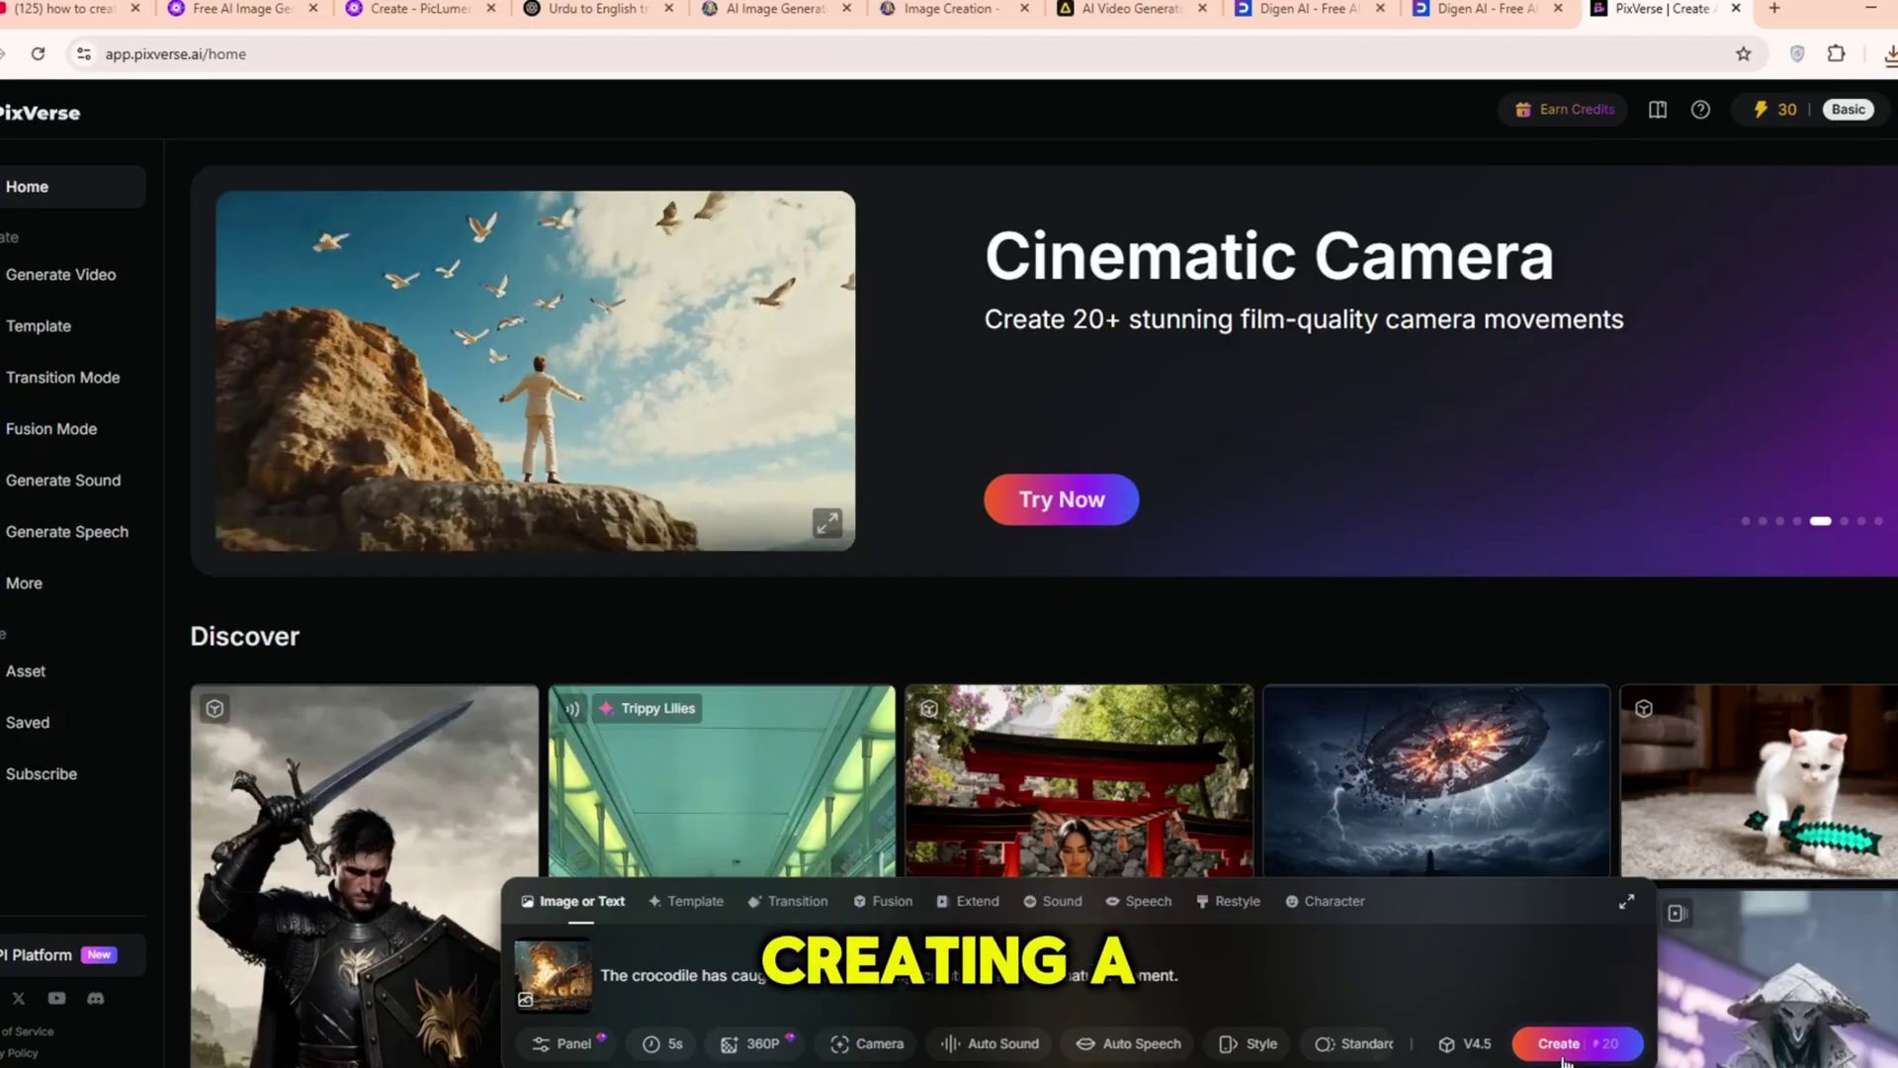
pyautogui.click(1563, 1056)
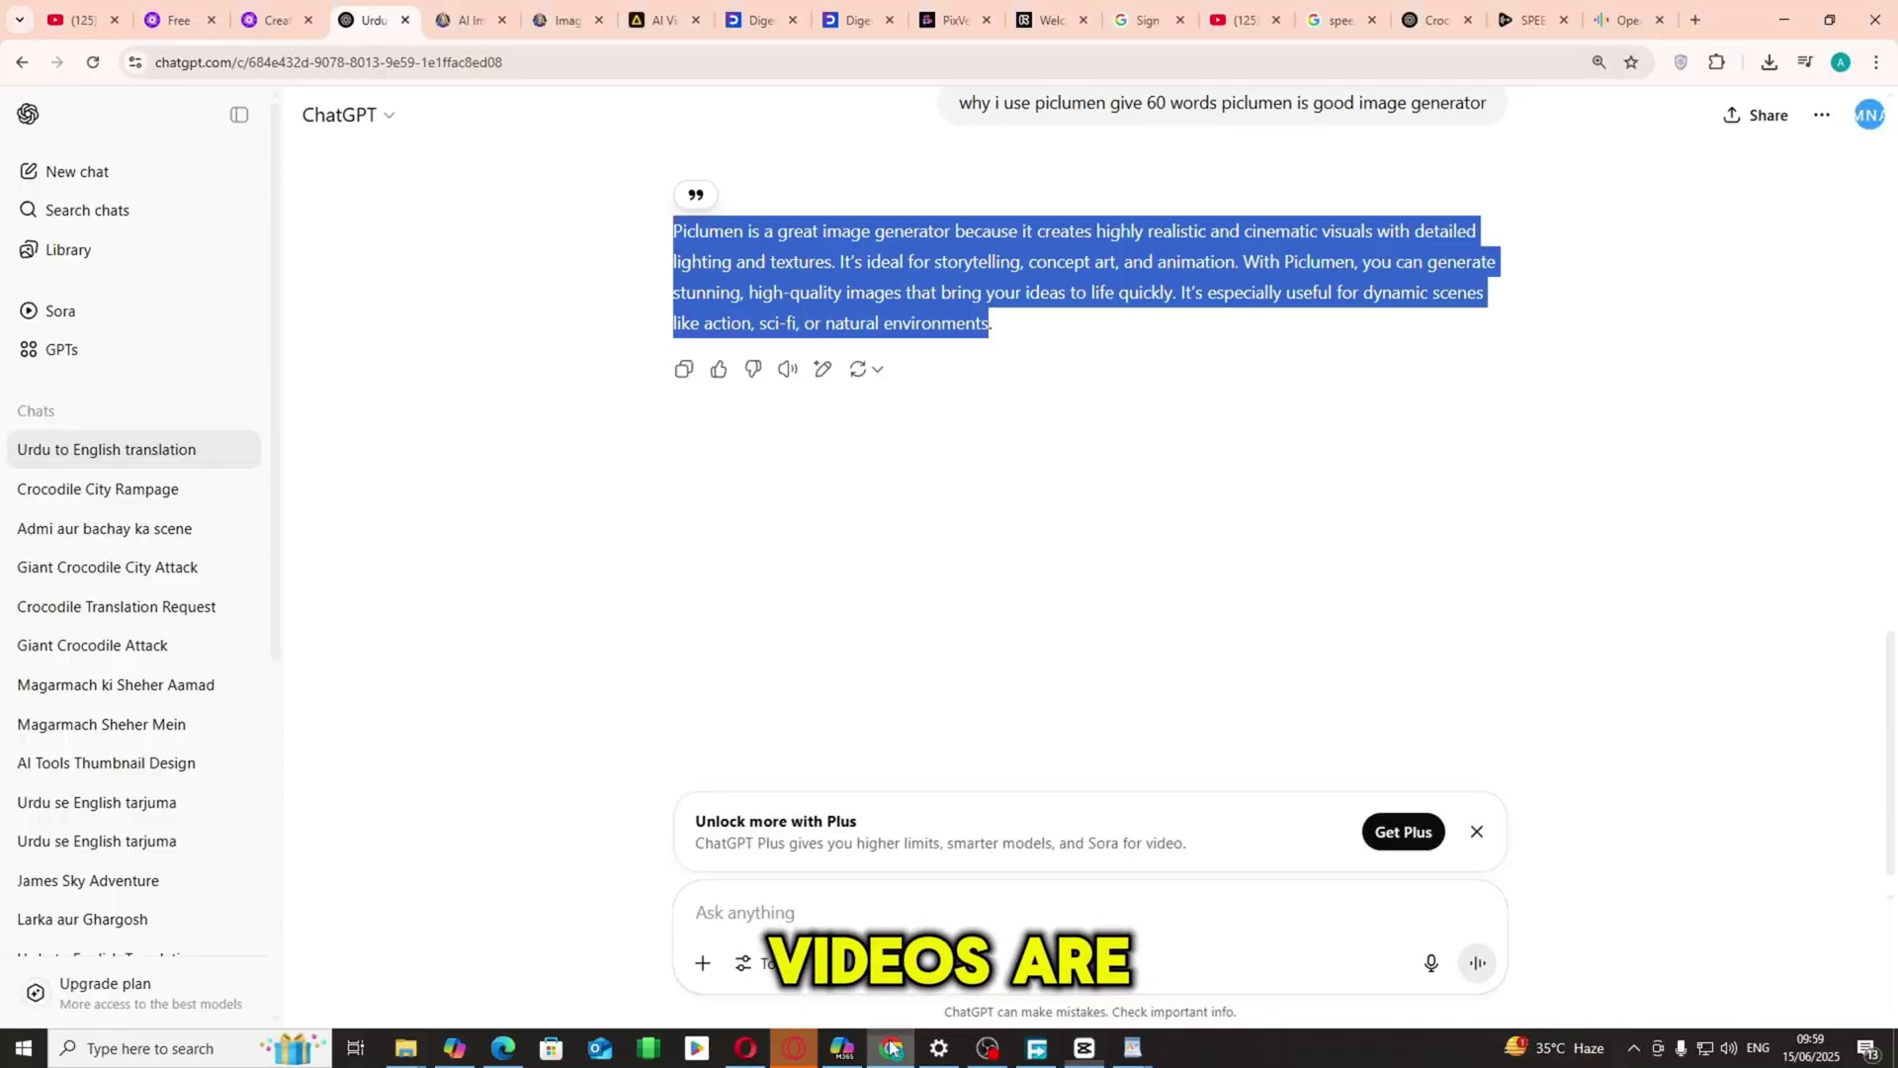
# Save the Artlist crocodile city-street video to the computer via Save video as.
pyautogui.click(638, 7)
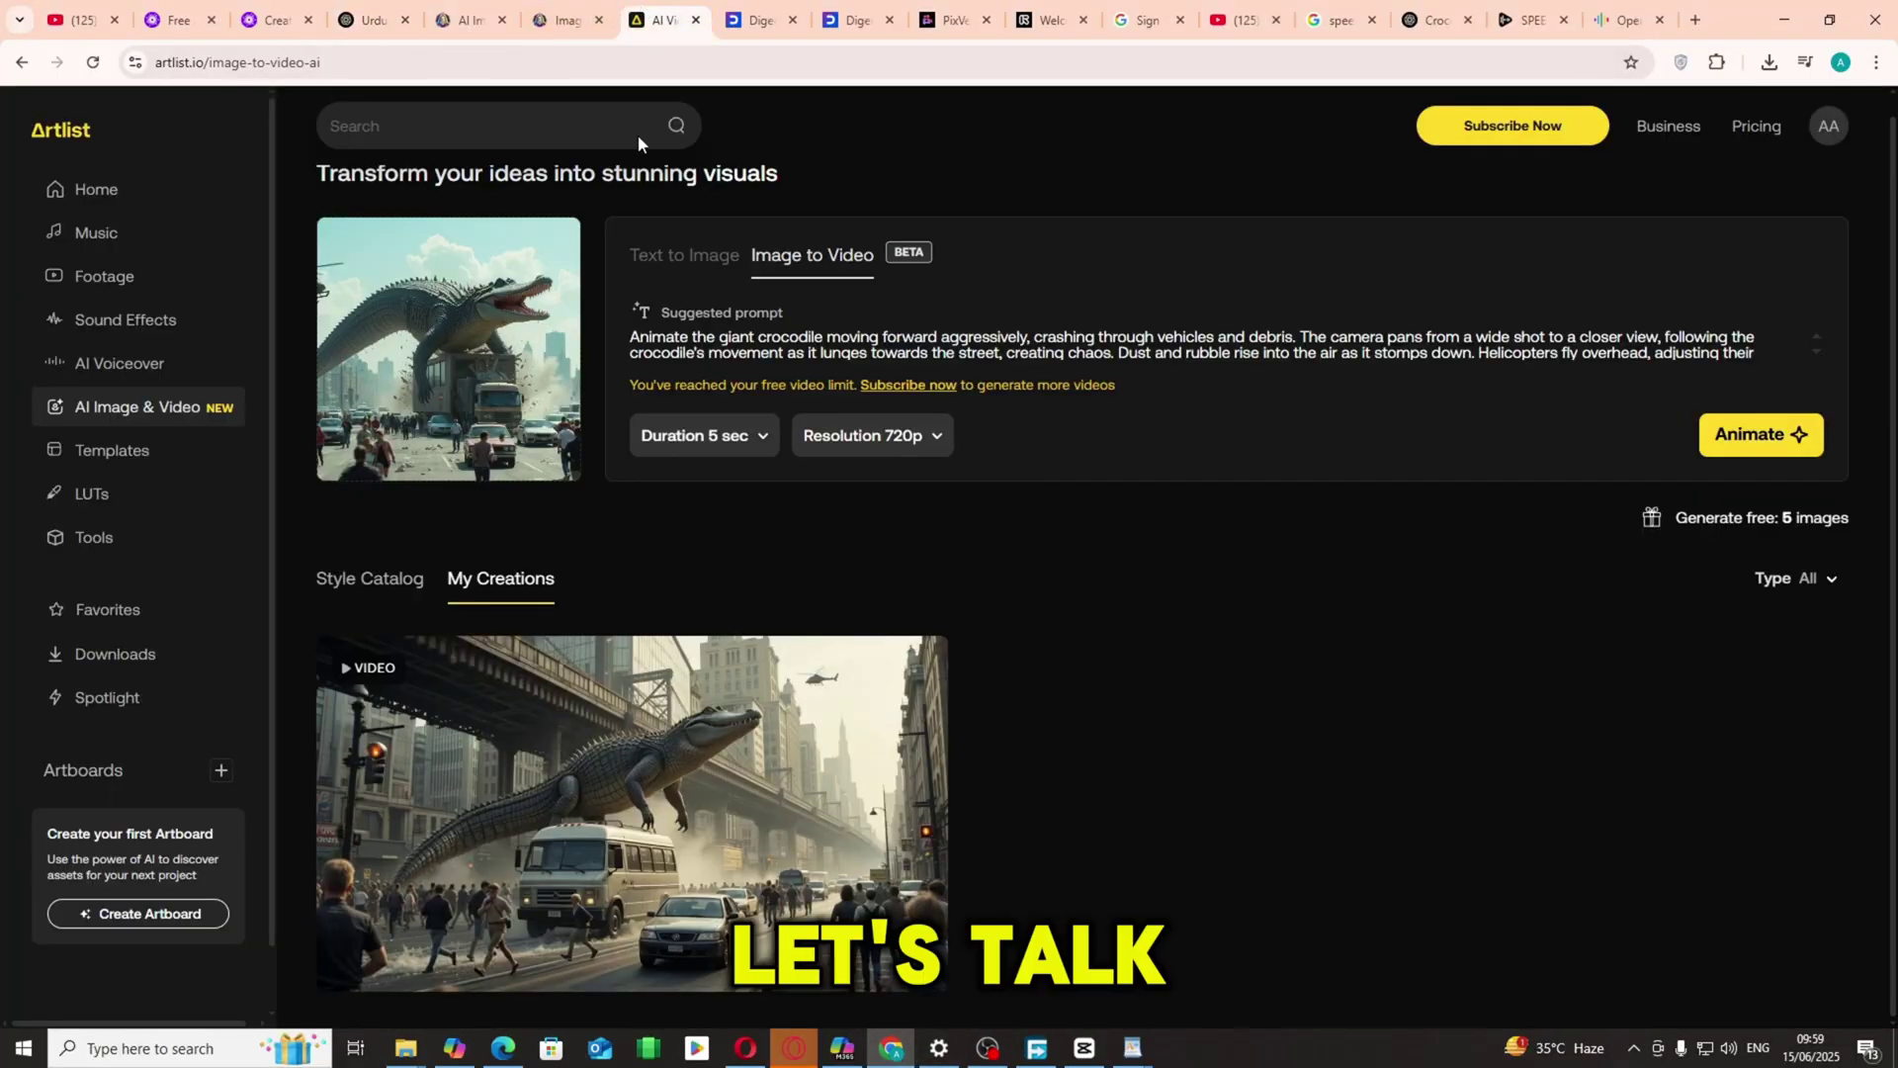
pyautogui.moveTo(605, 827)
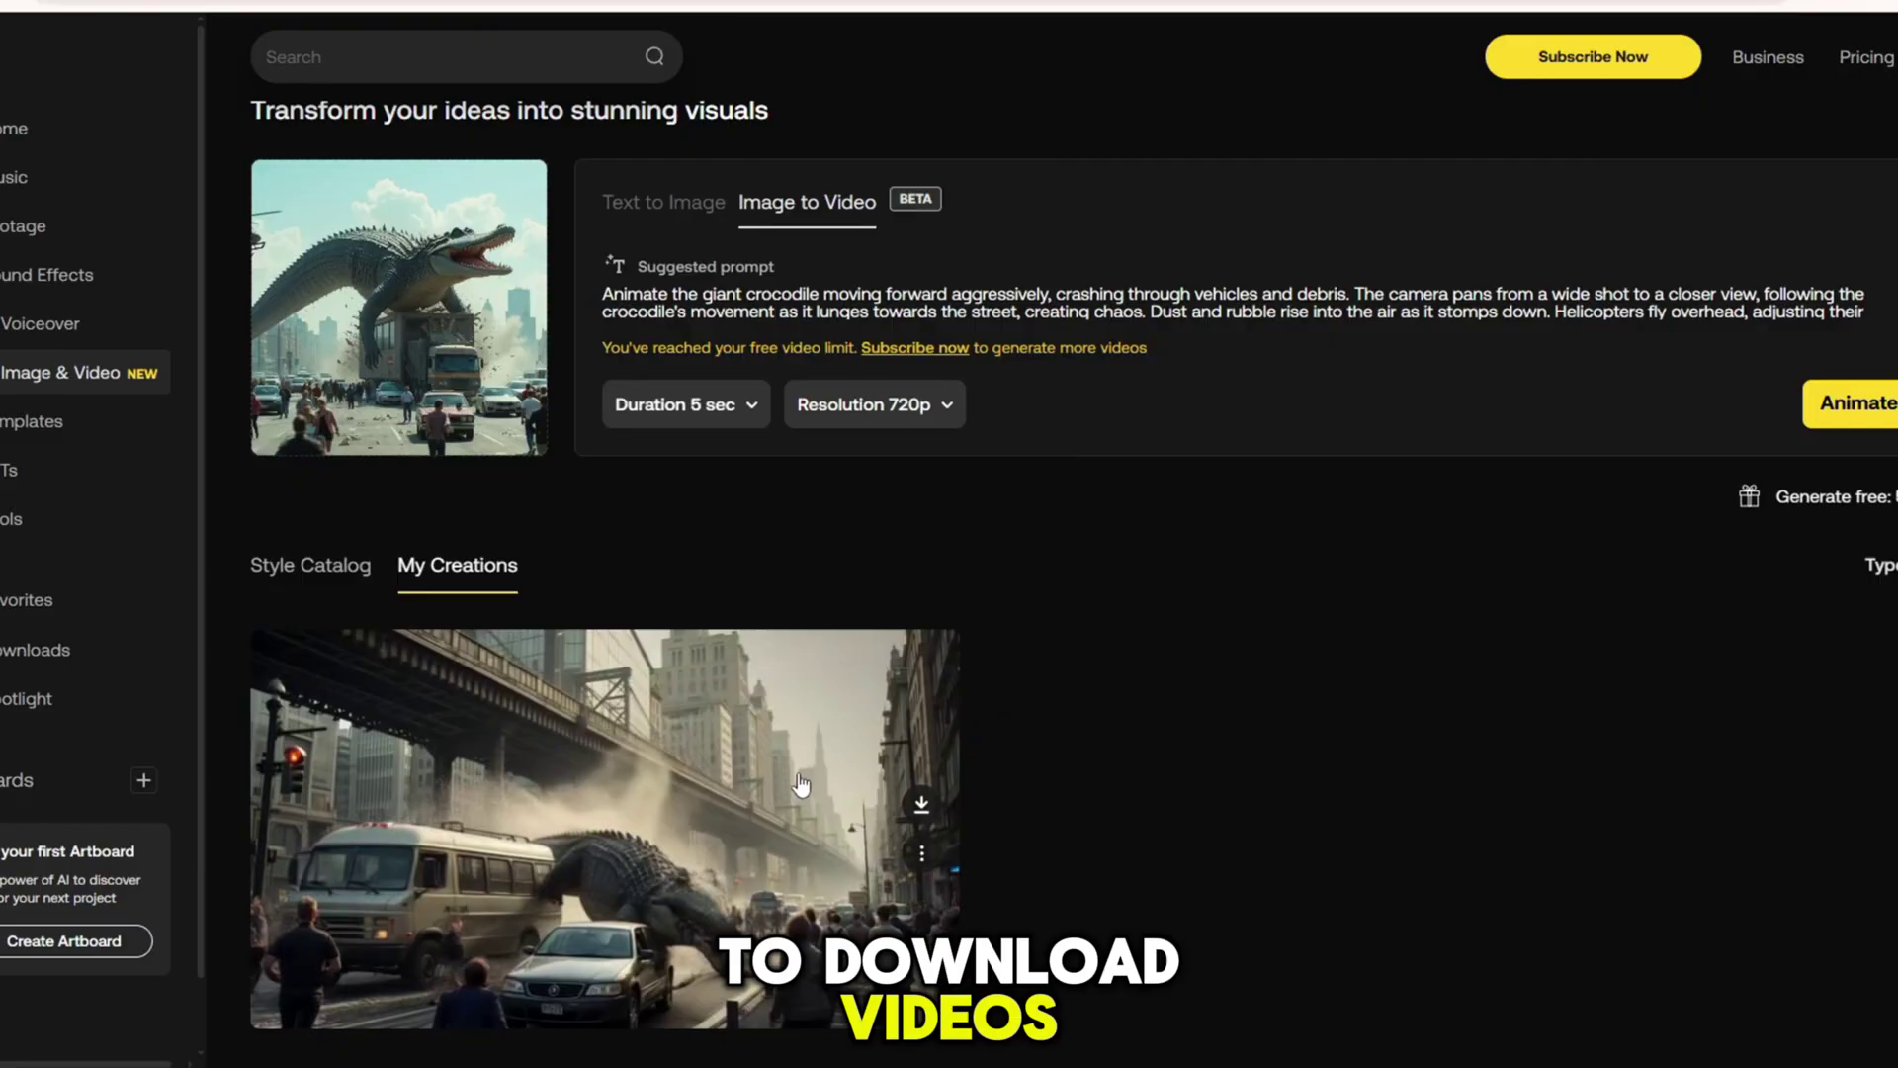
pyautogui.click(744, 714)
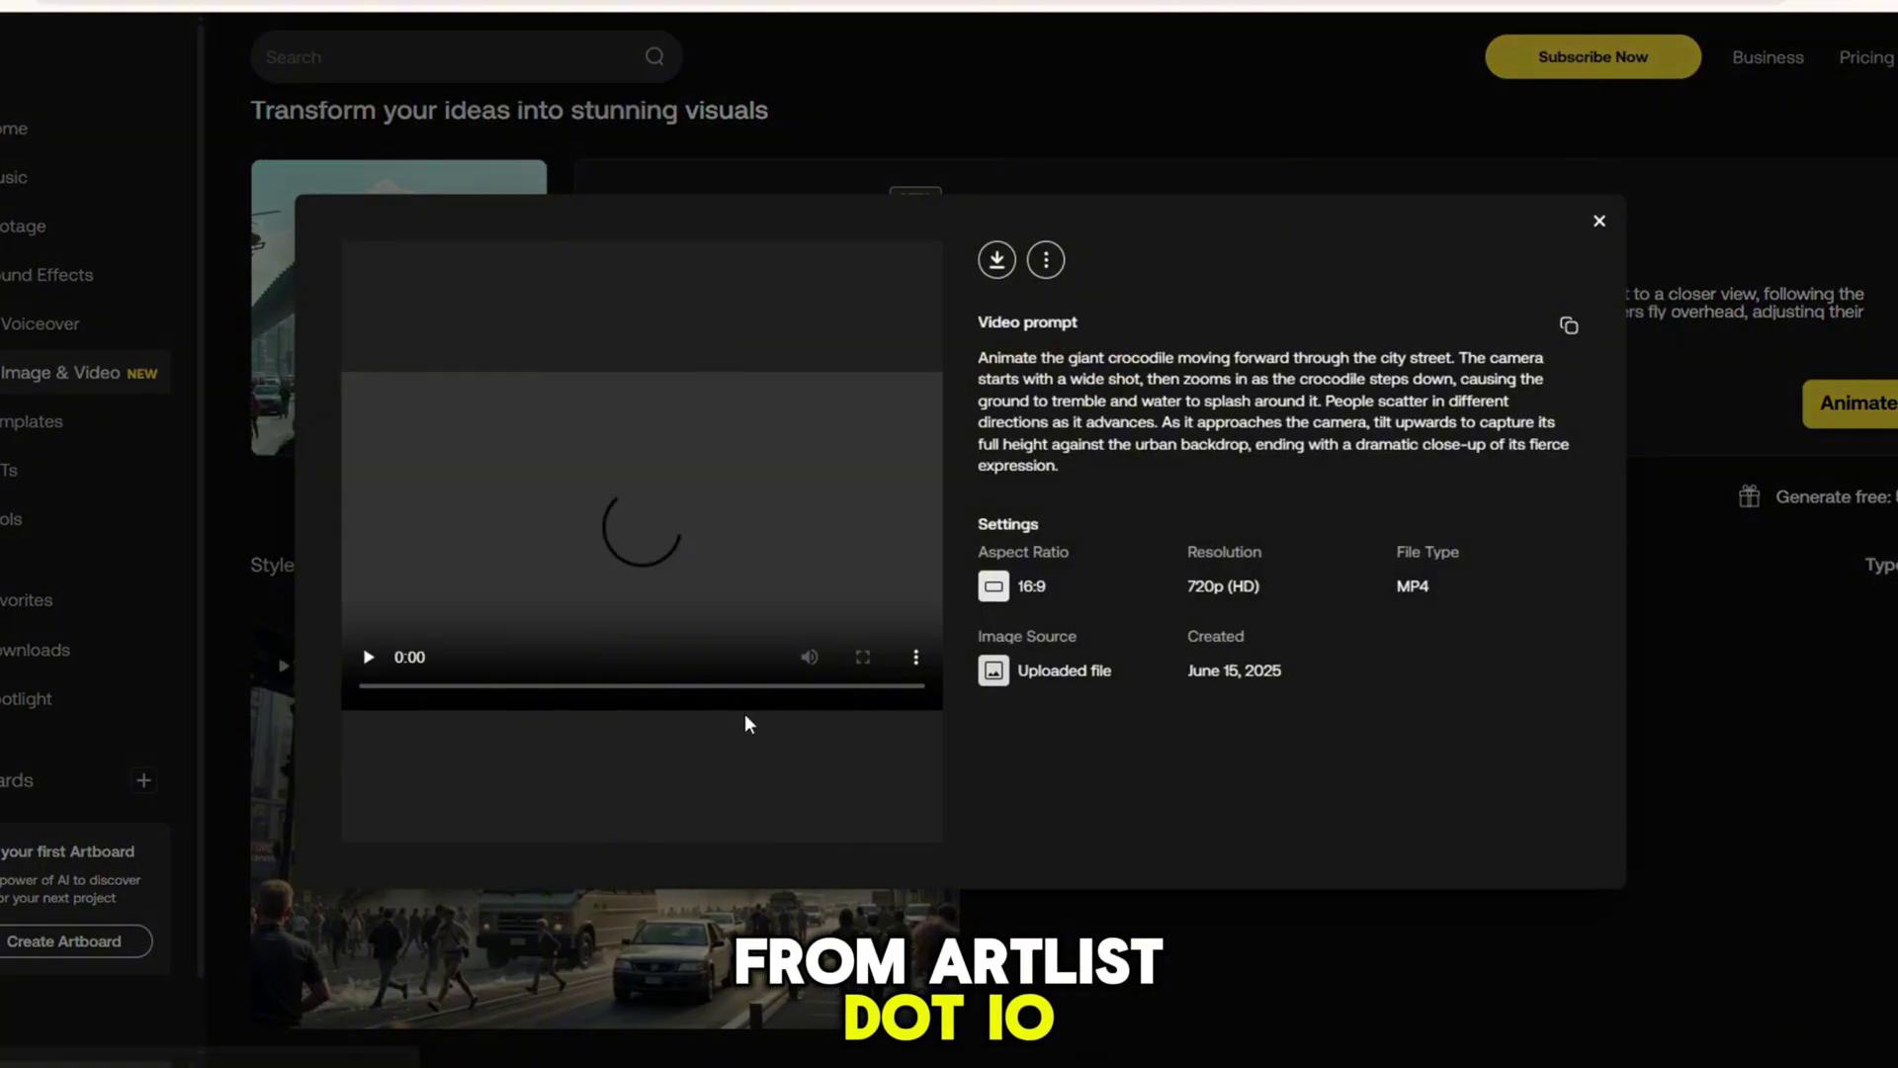
pyautogui.rightClick(694, 498)
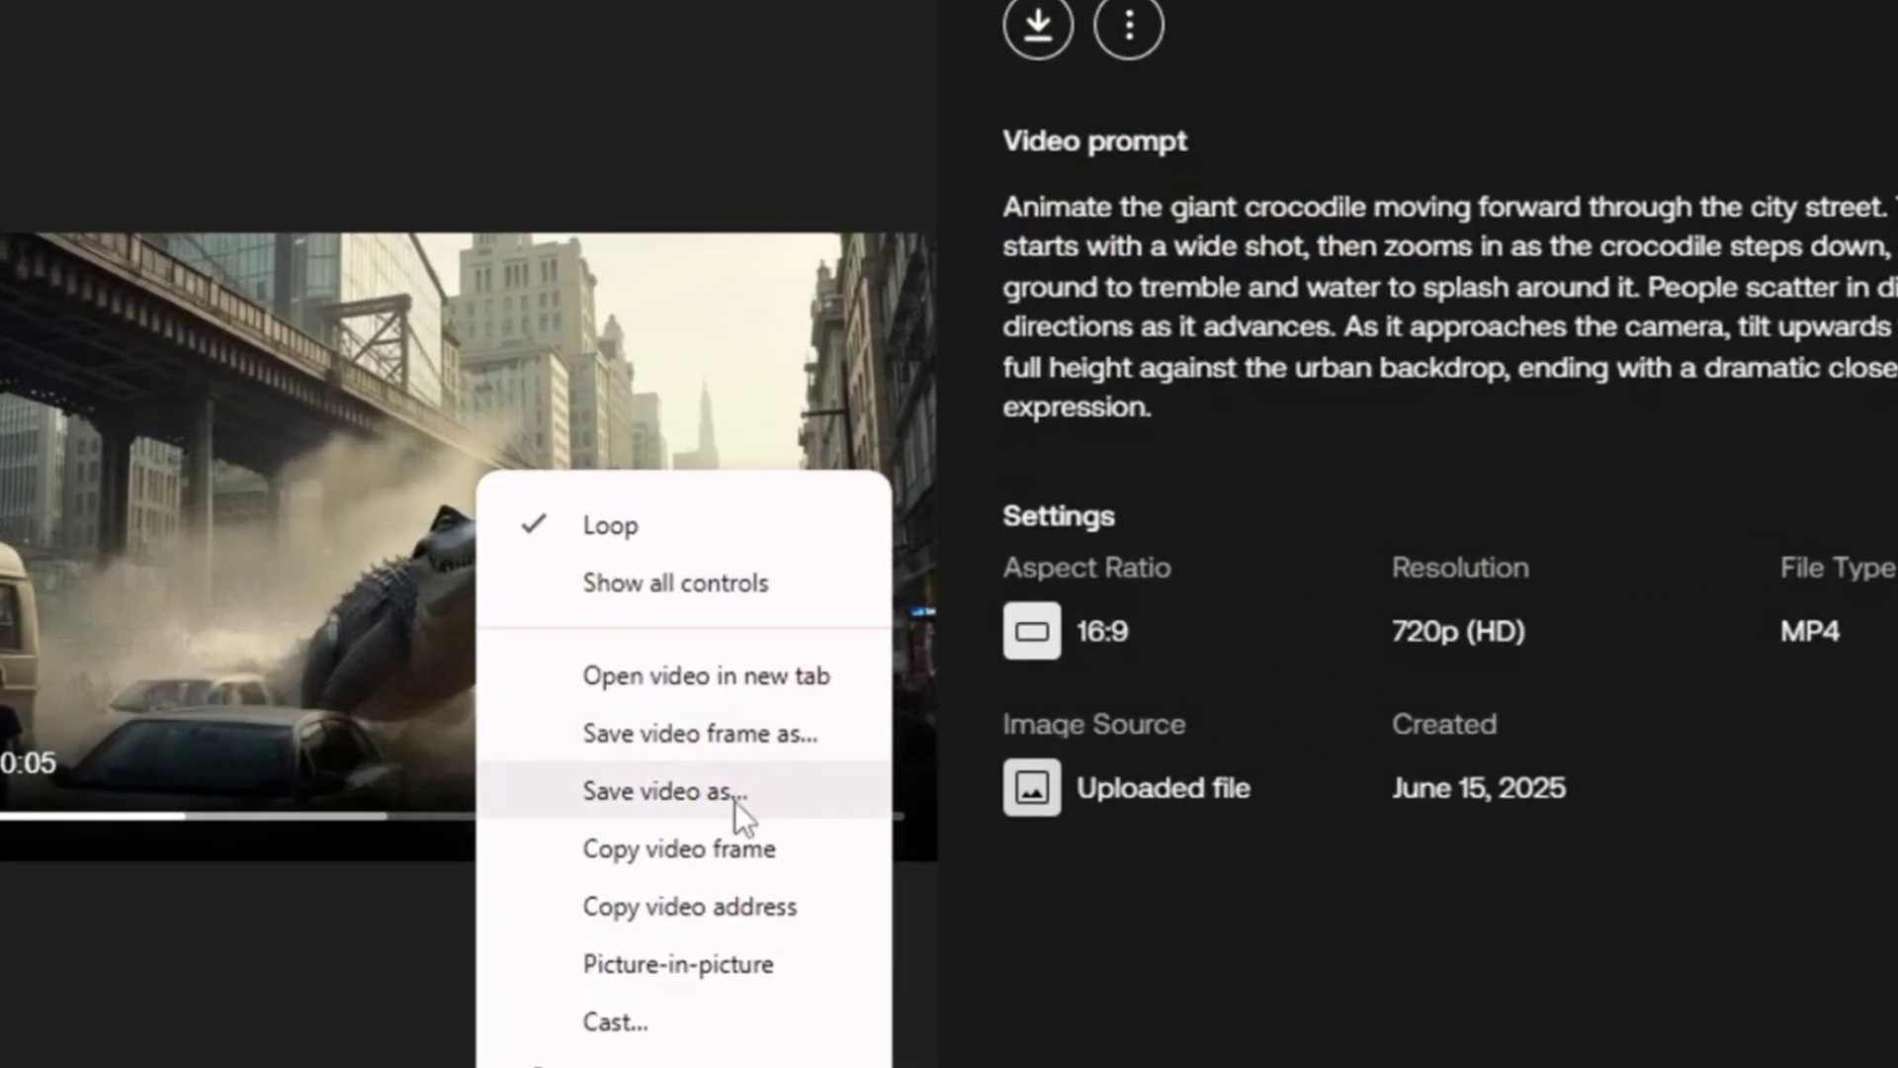
pyautogui.click(763, 798)
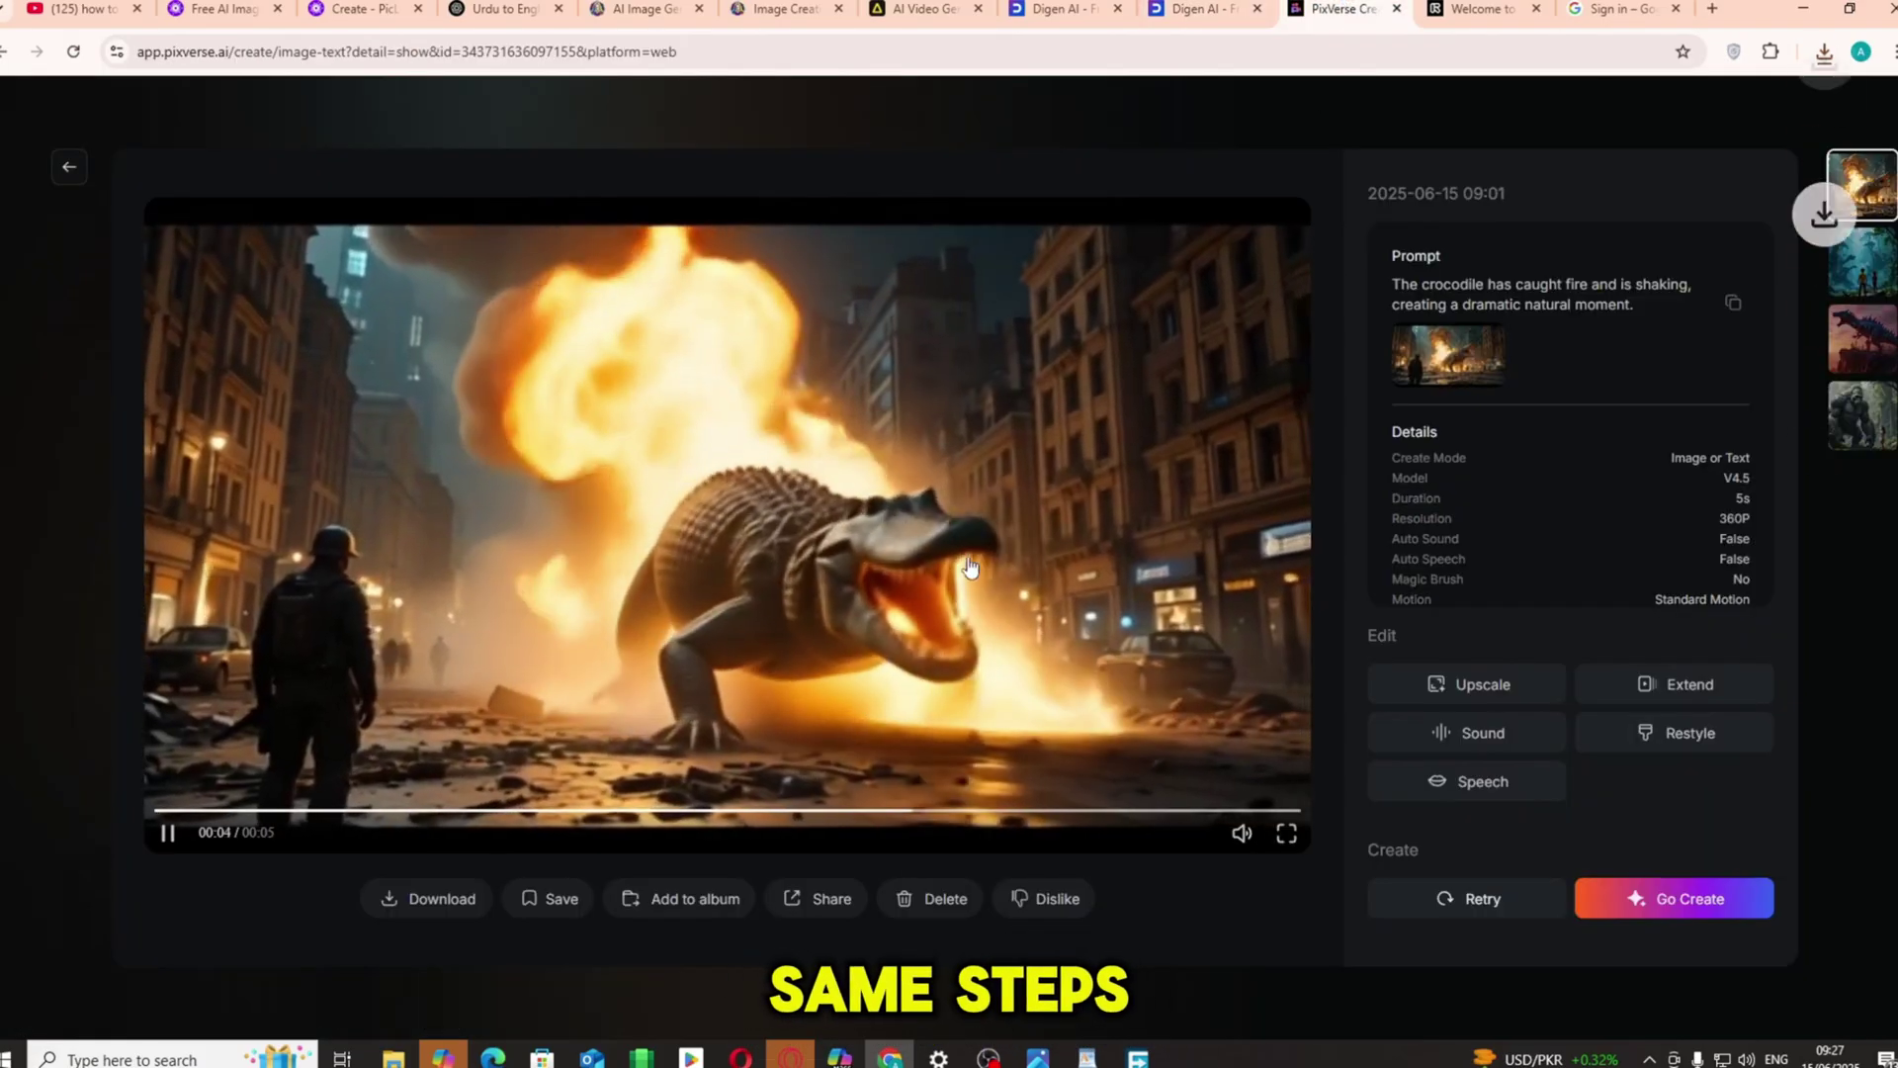
# Download the newest crocodile clip from the PixVerse generation history.
pyautogui.click(68, 166)
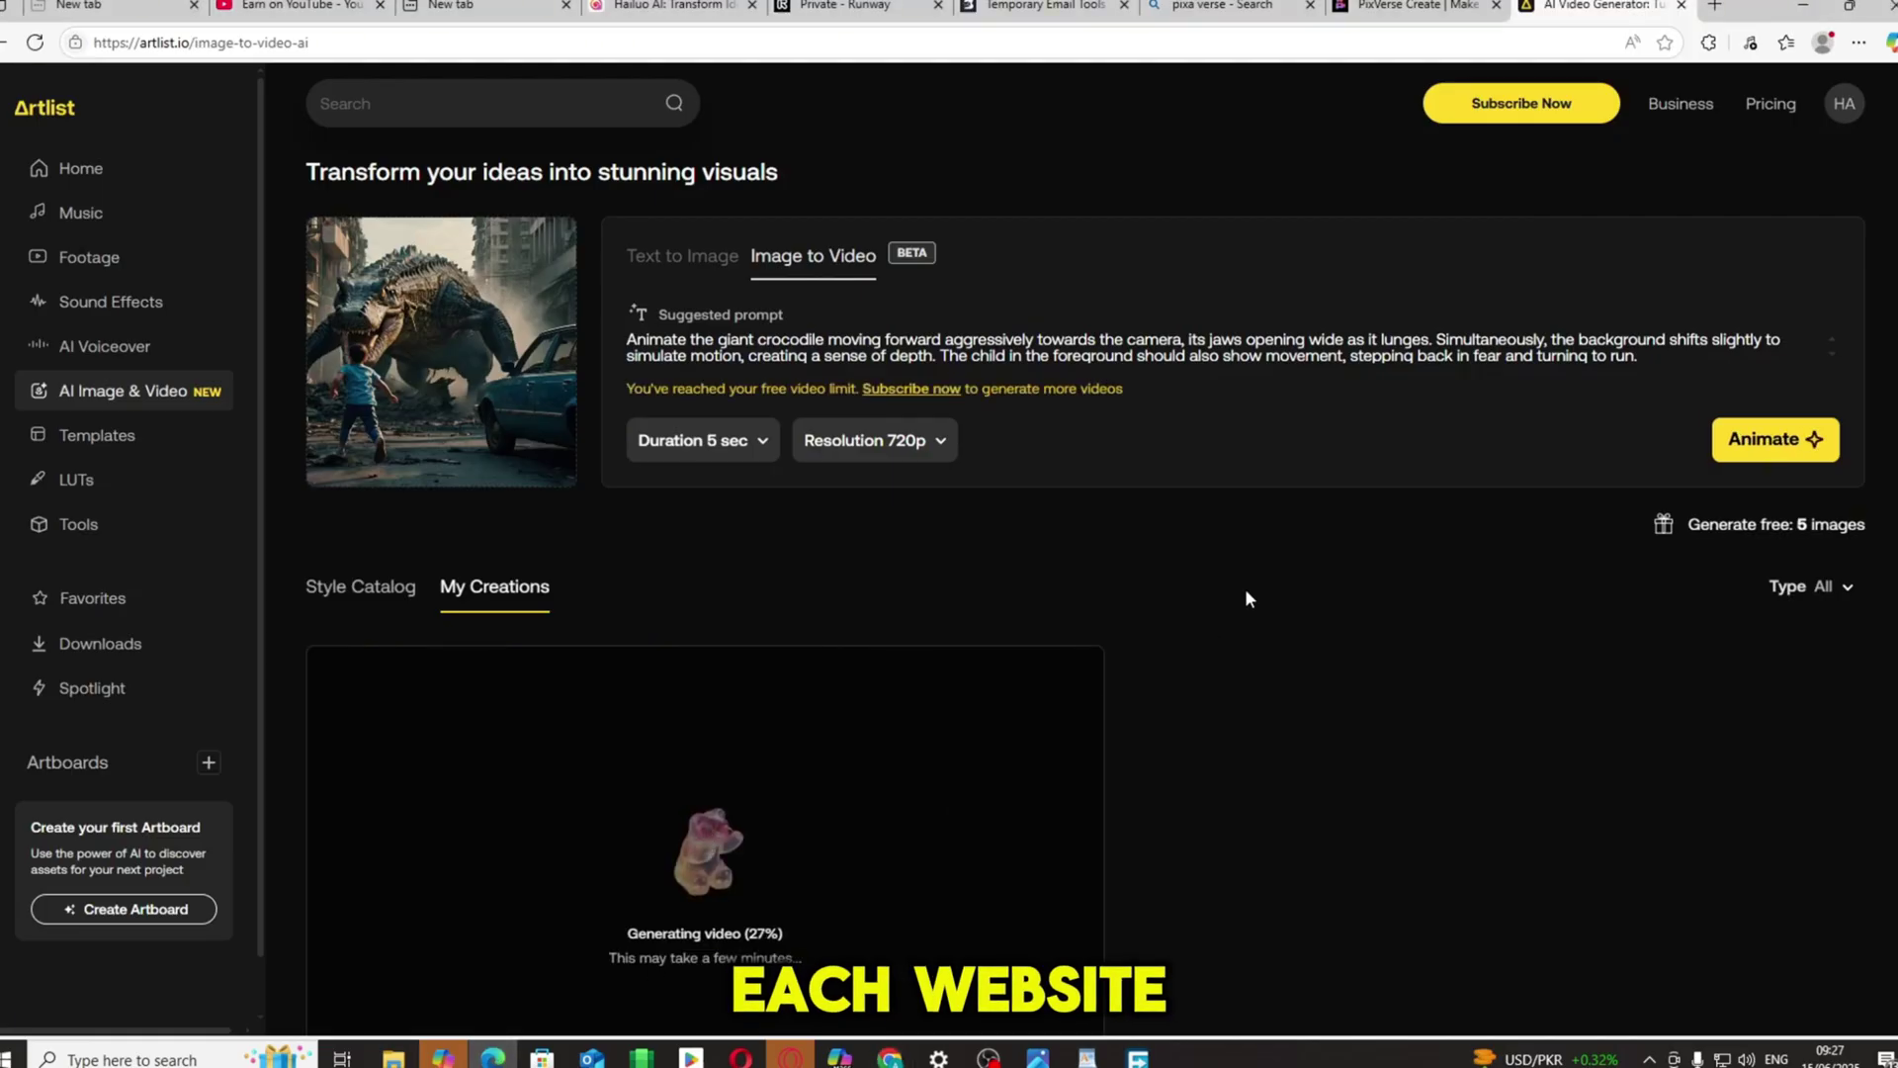
pyautogui.click(1388, 10)
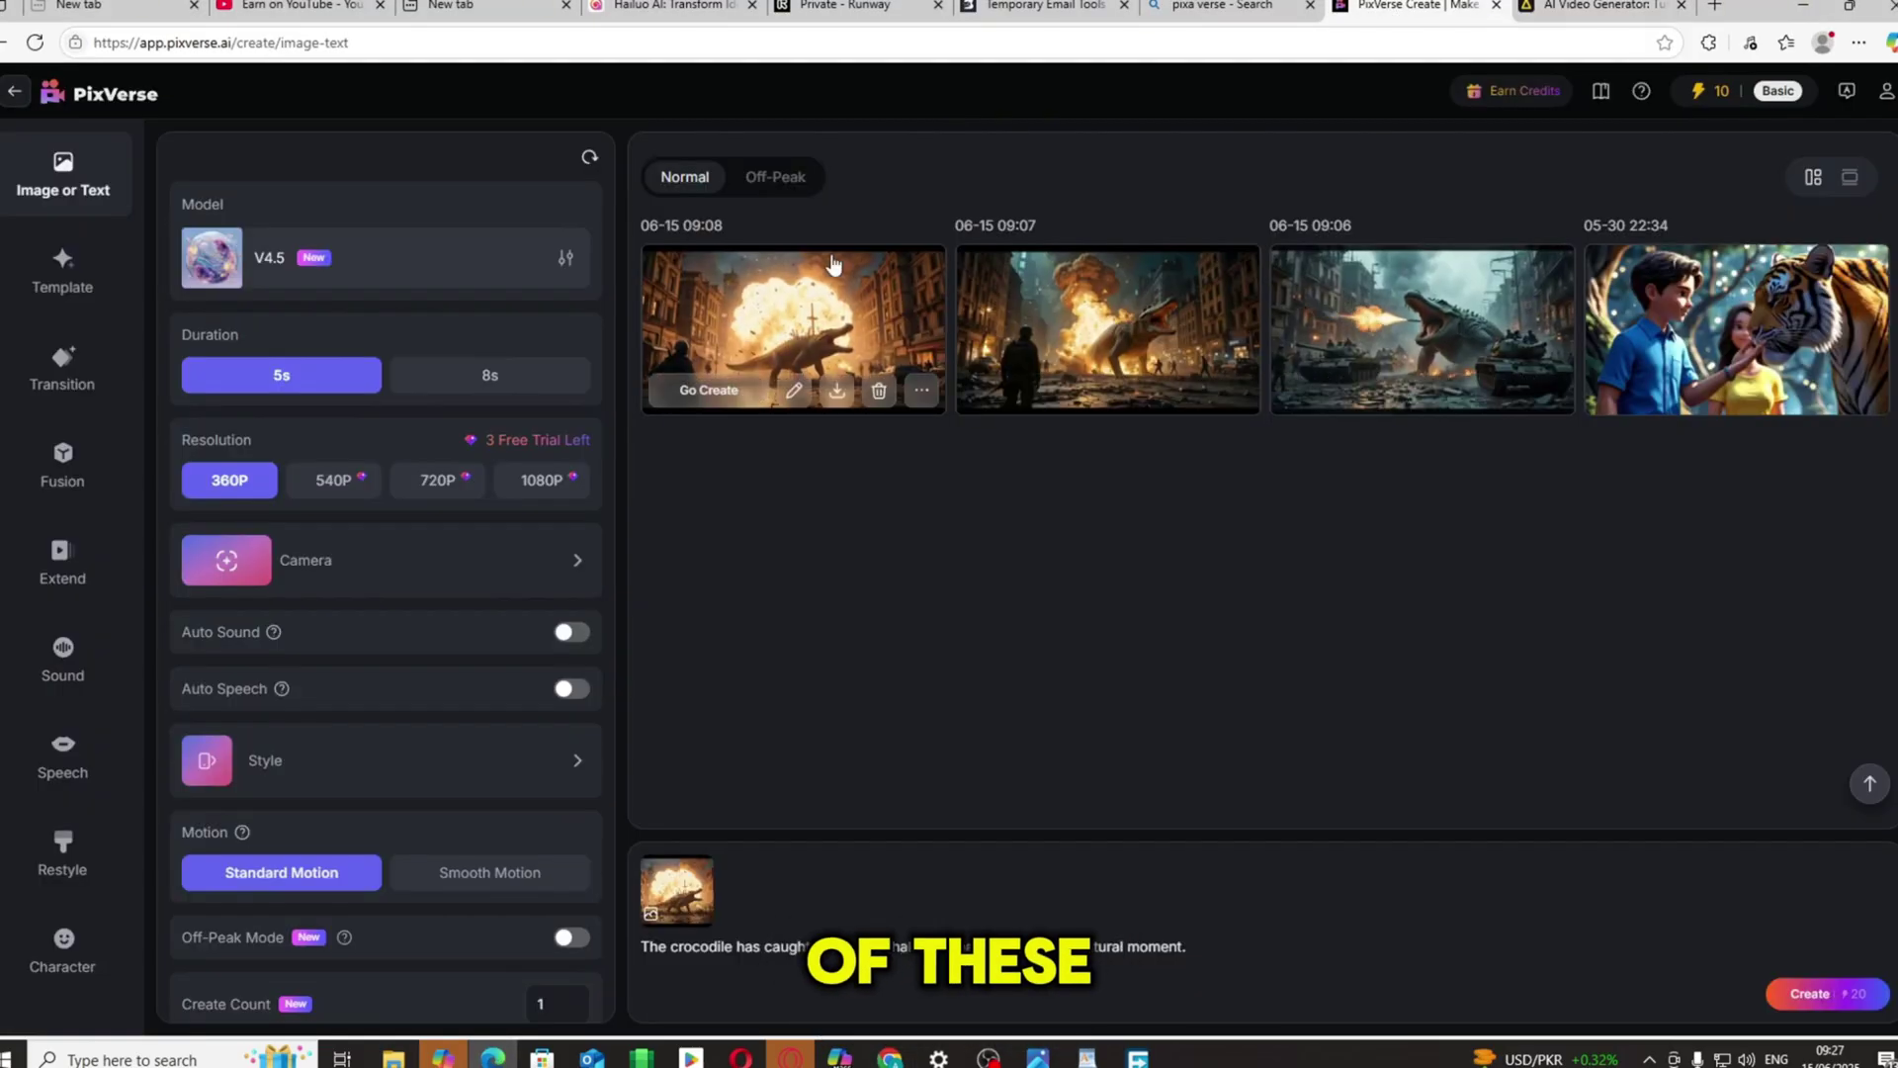
pyautogui.click(1125, 354)
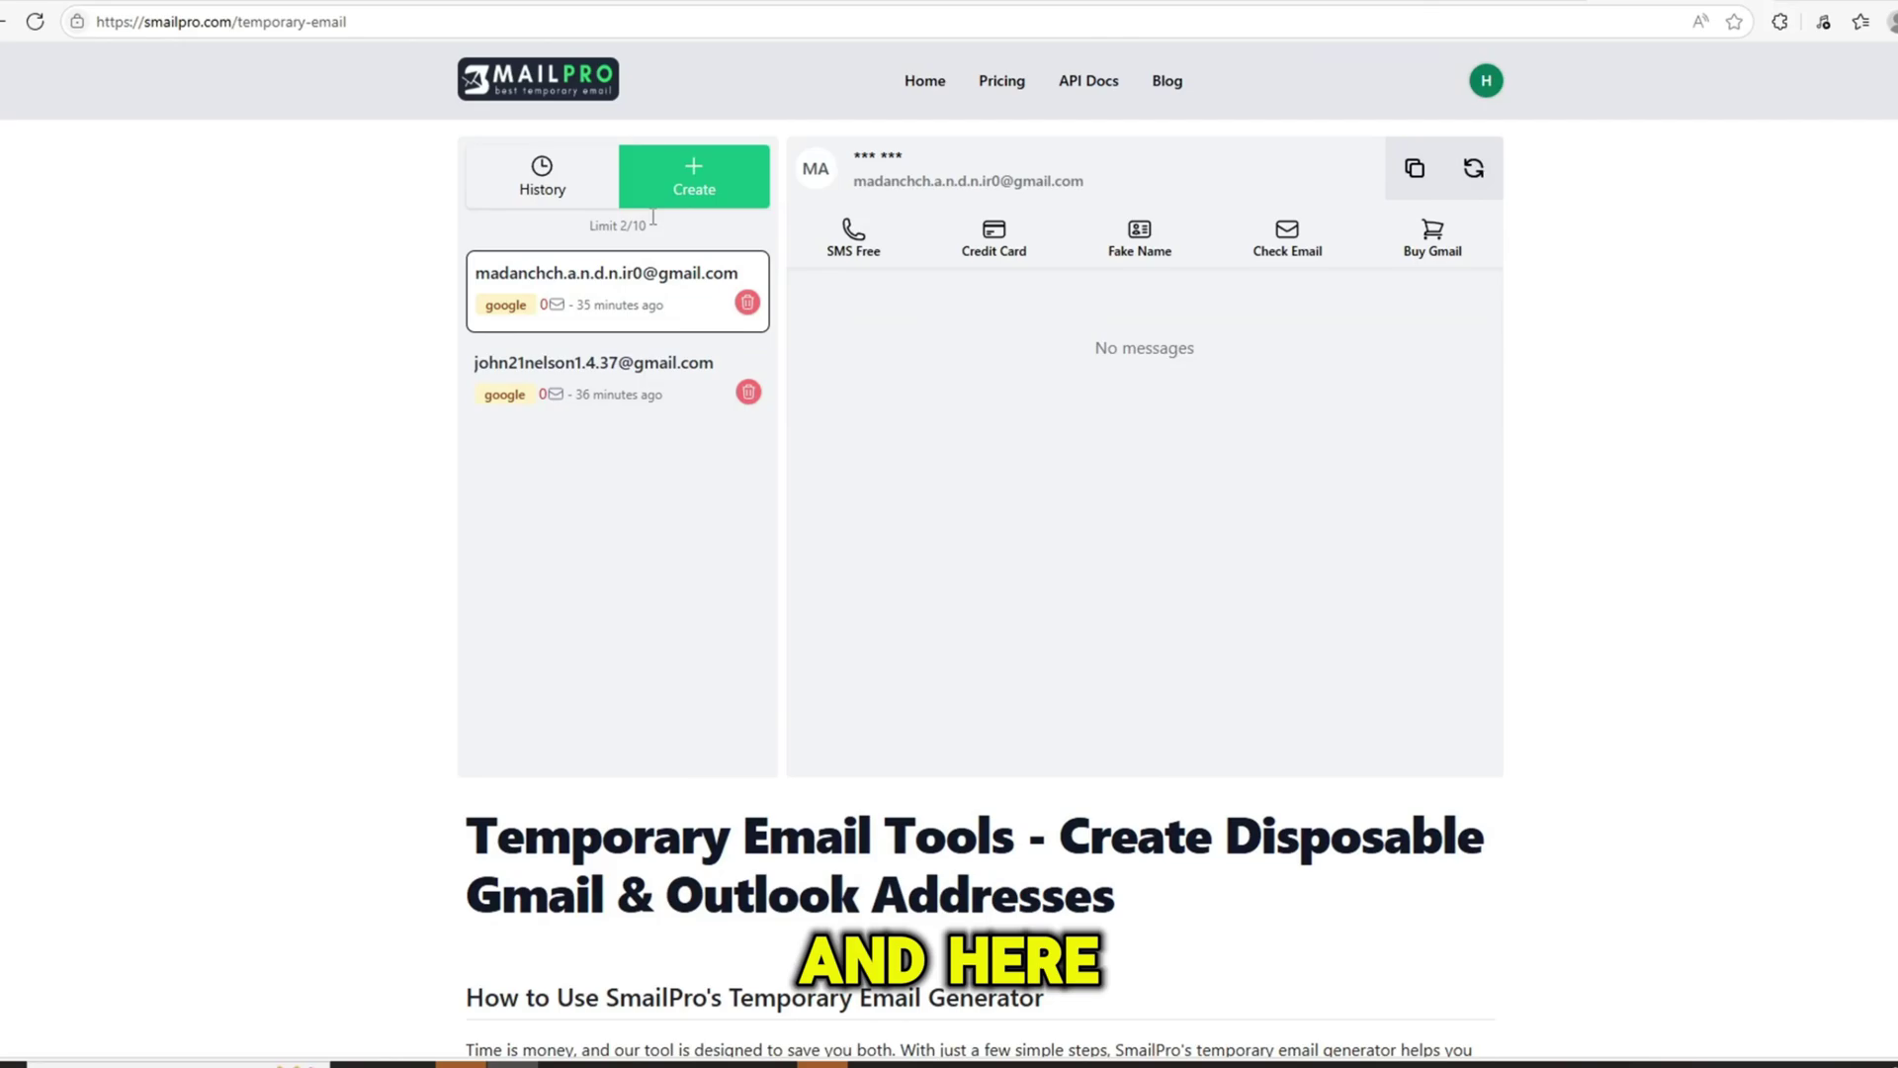
# Generate several random Google-alias temporary Gmail addresses, picking a server for some.
pyautogui.click(692, 183)
pyautogui.click(1285, 877)
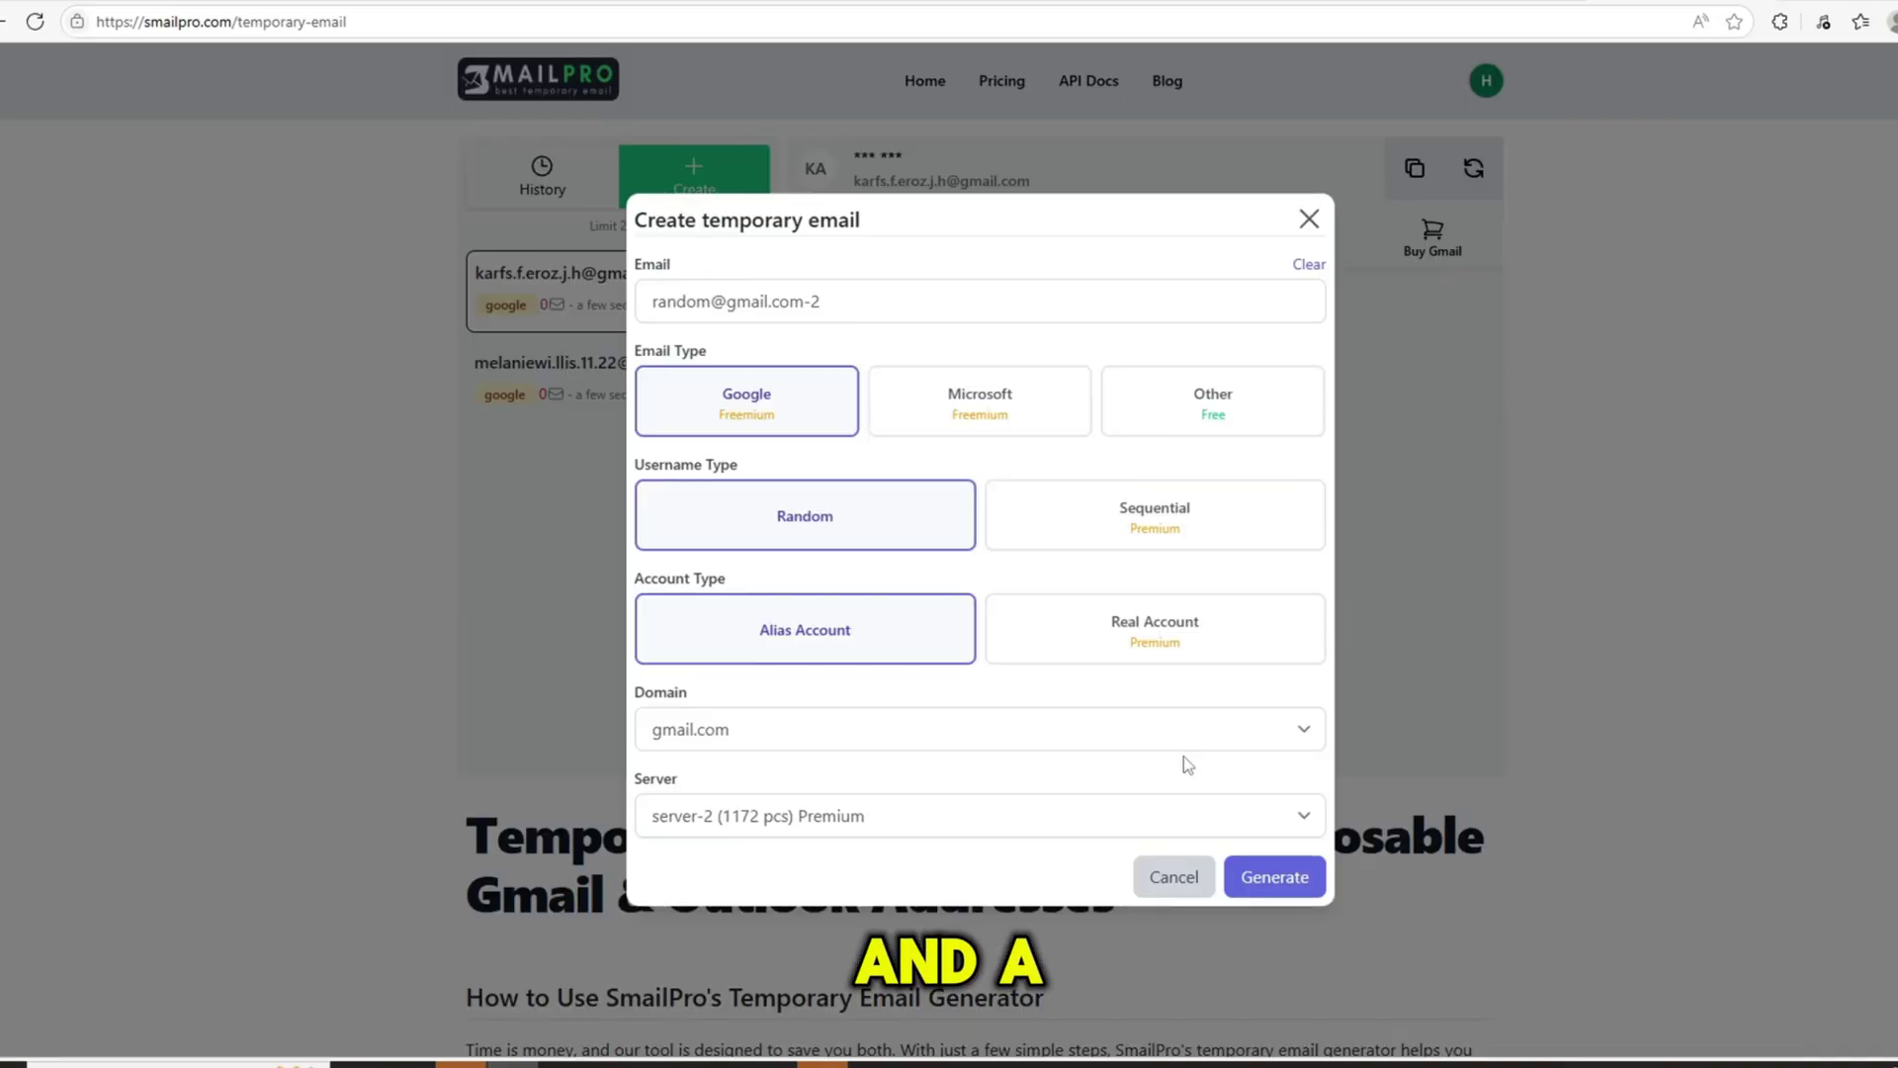
pyautogui.click(1264, 889)
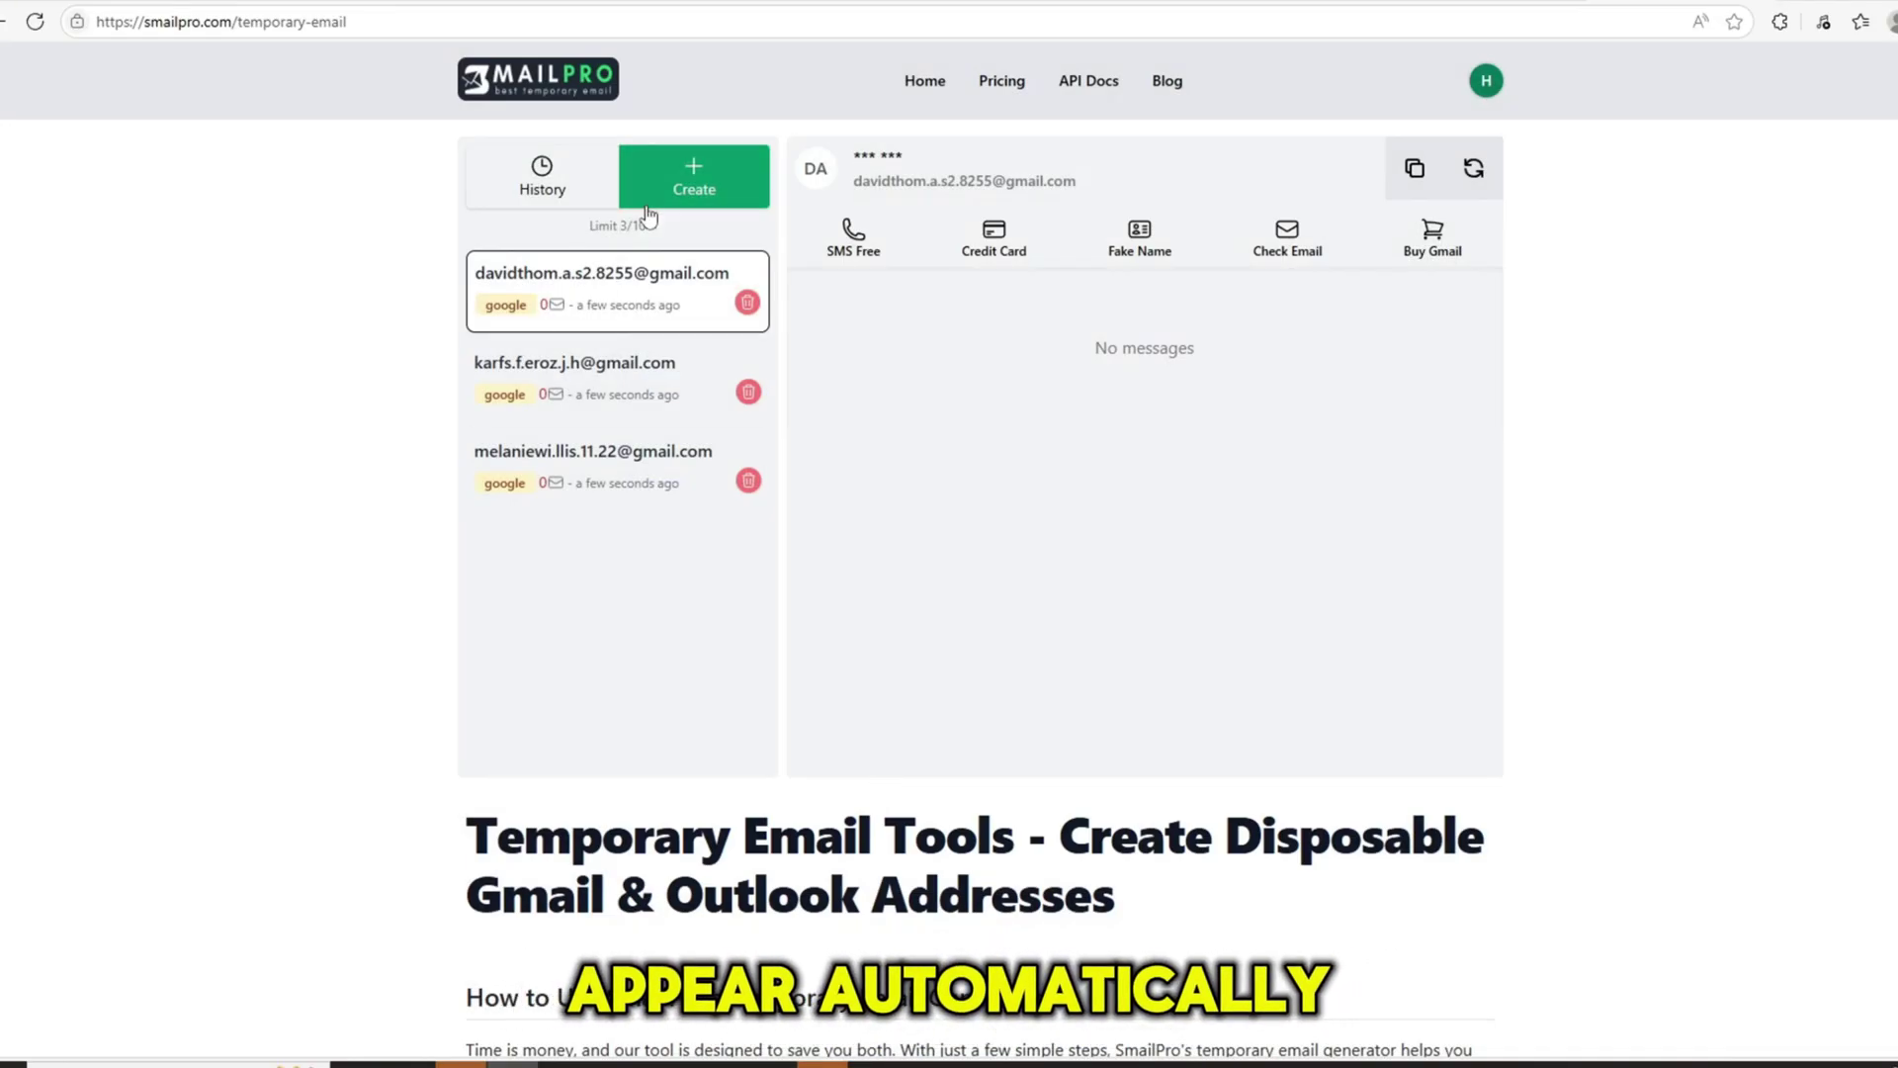
pyautogui.click(649, 213)
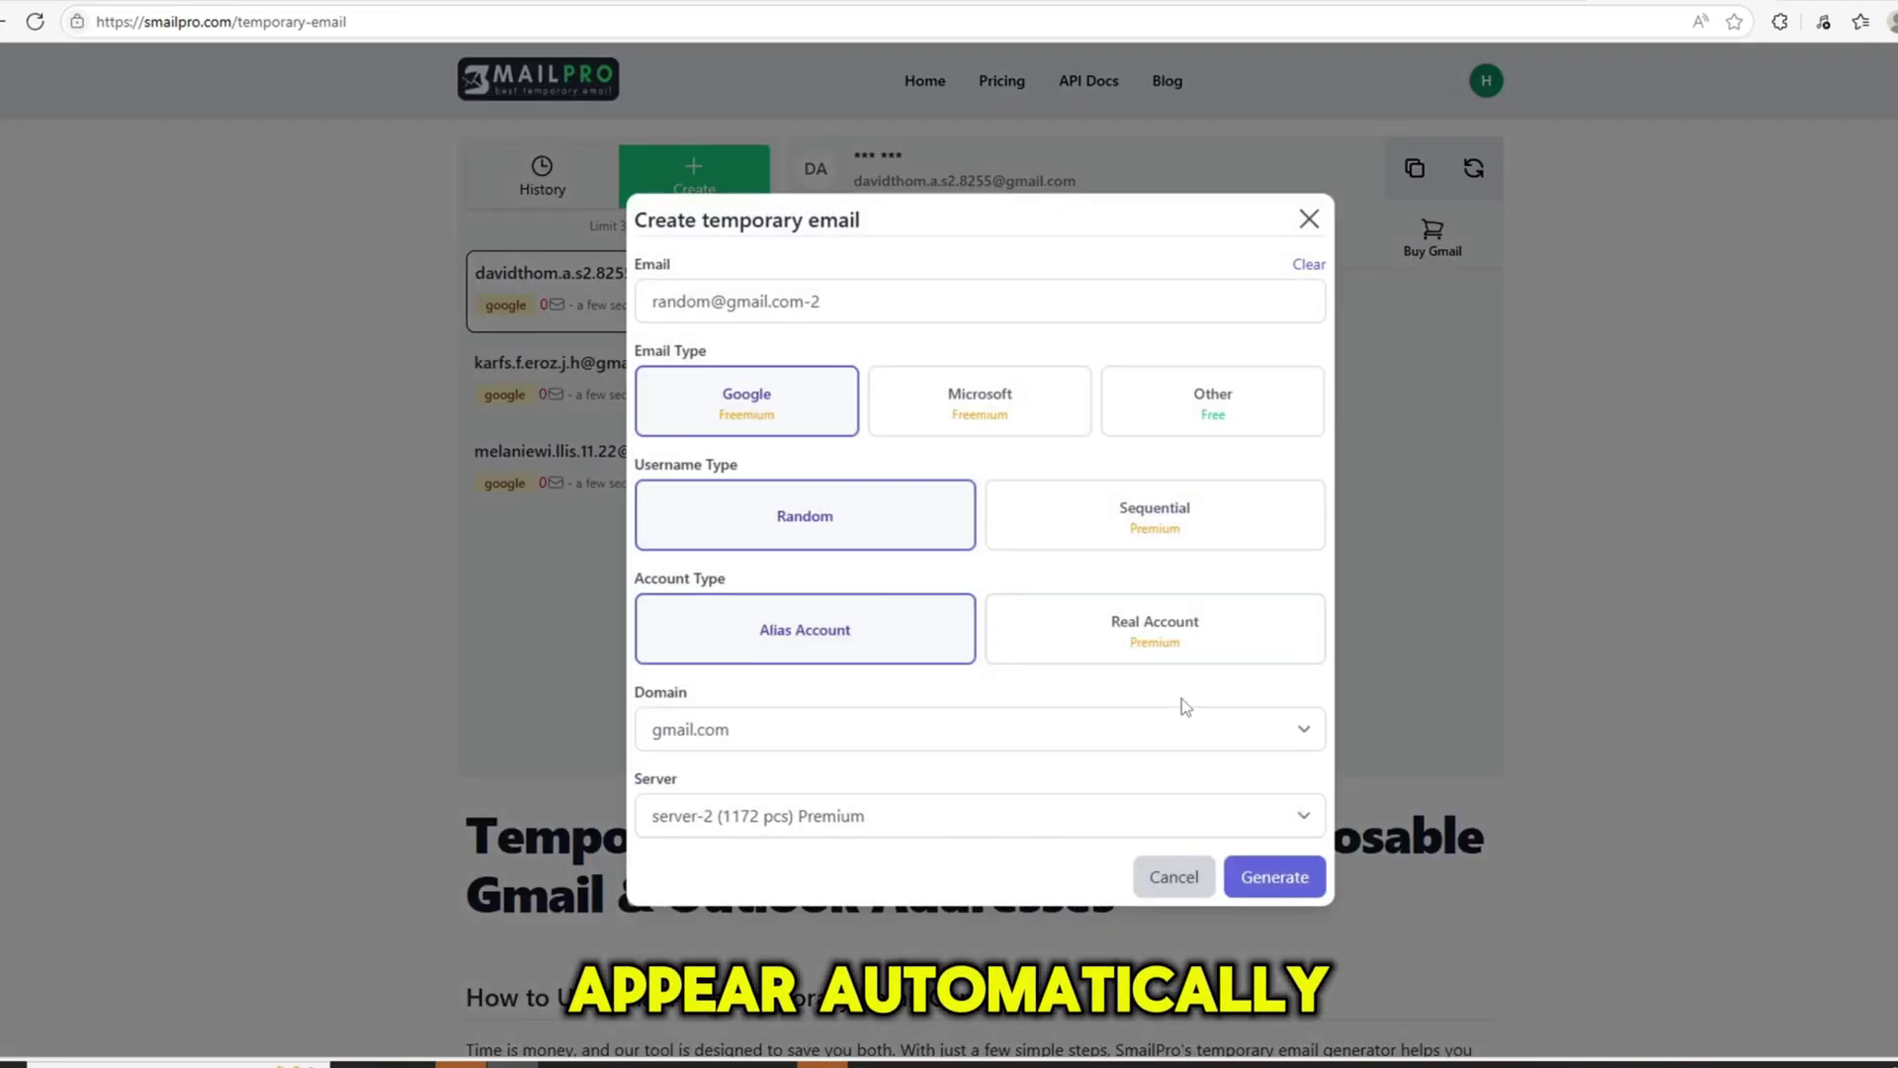
pyautogui.click(1167, 832)
pyautogui.click(1274, 876)
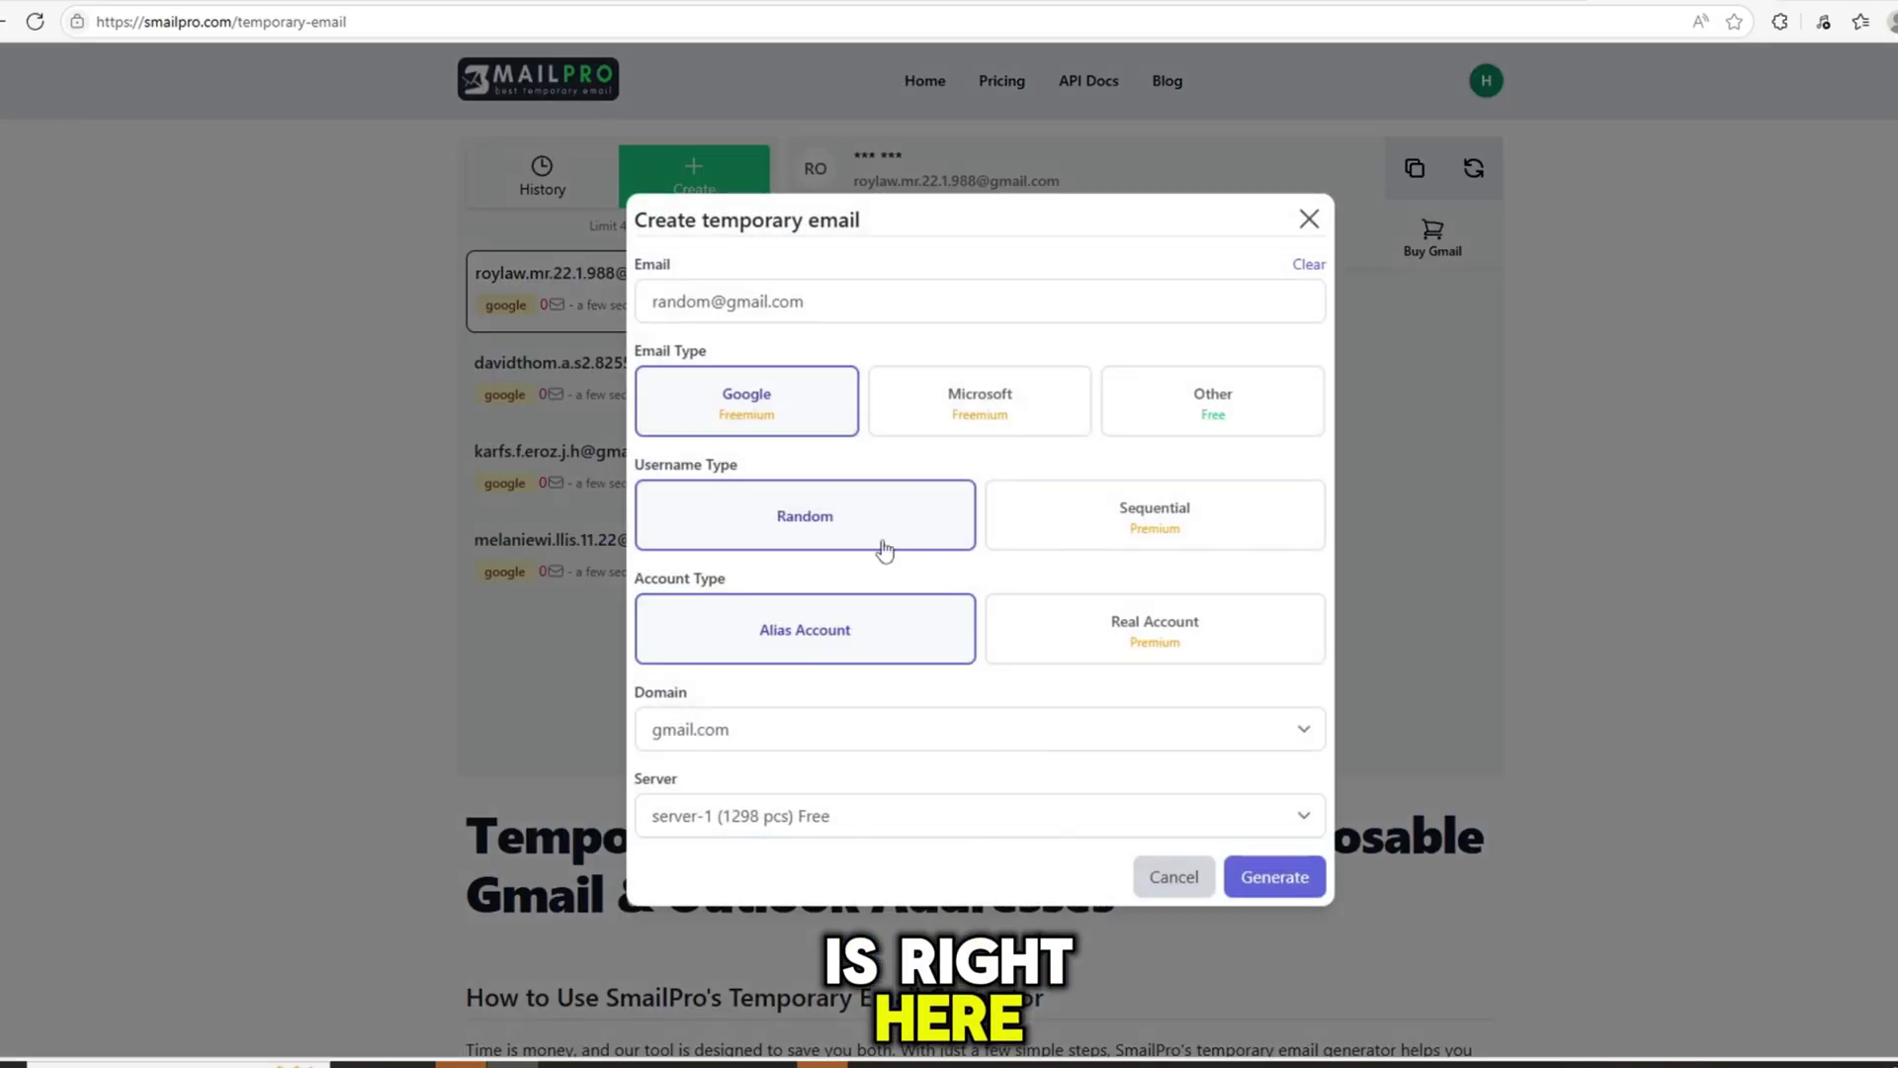
pyautogui.click(1272, 873)
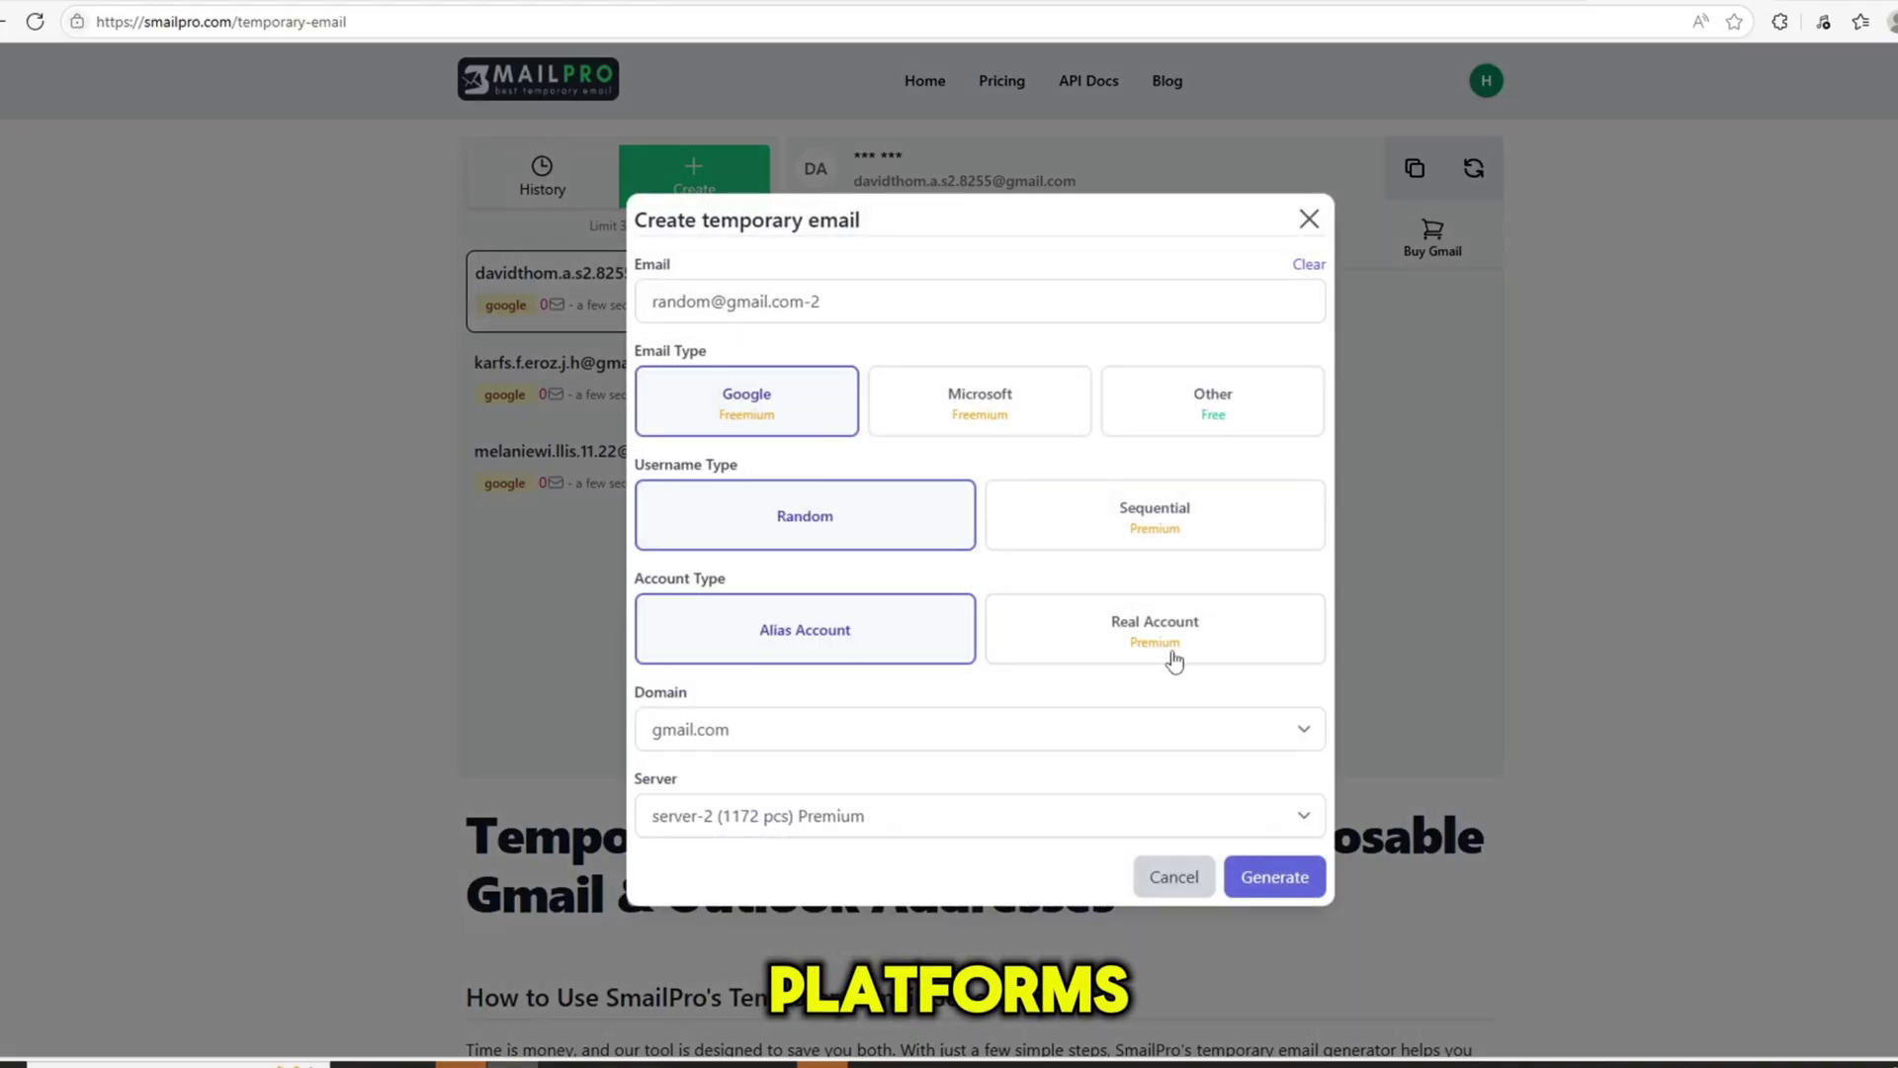
# Play back the CapCut timeline and drag the 122%-scaled third clip to fill the frame.
pyautogui.click(1002, 820)
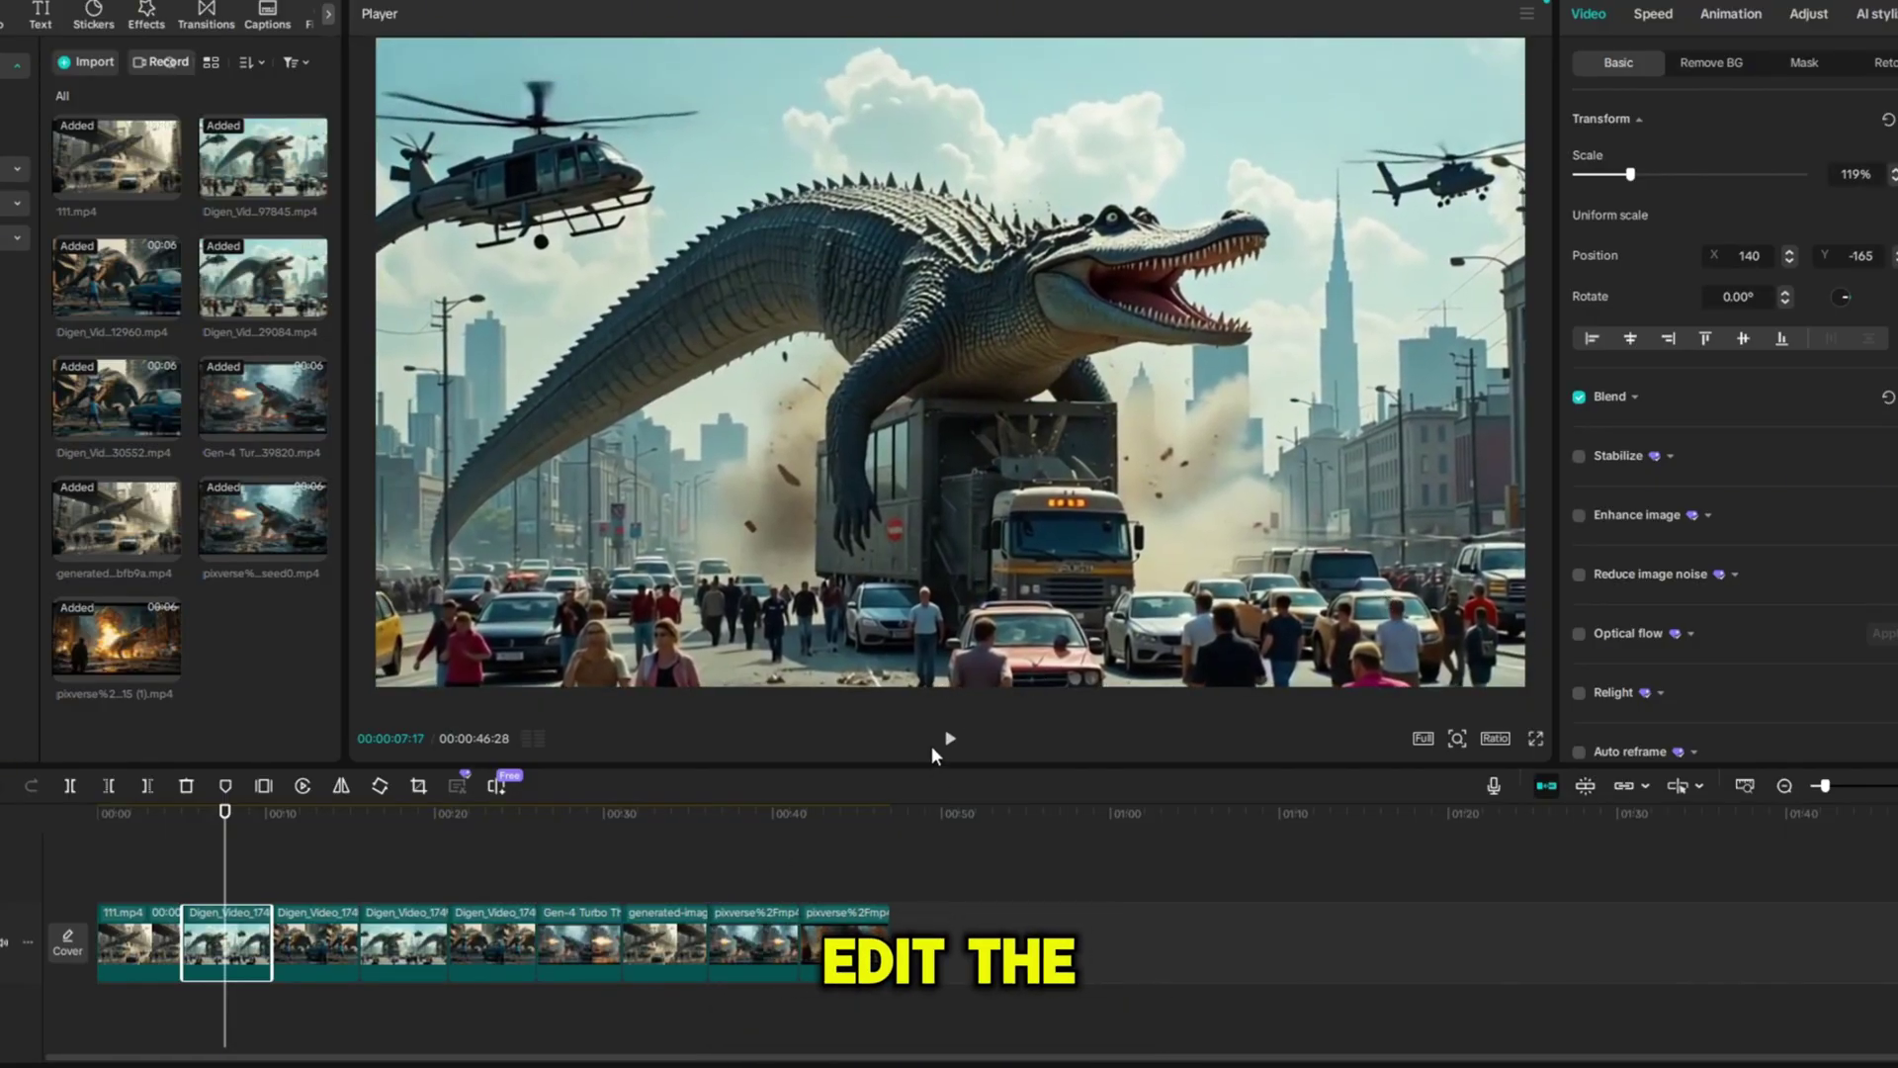
pyautogui.click(947, 752)
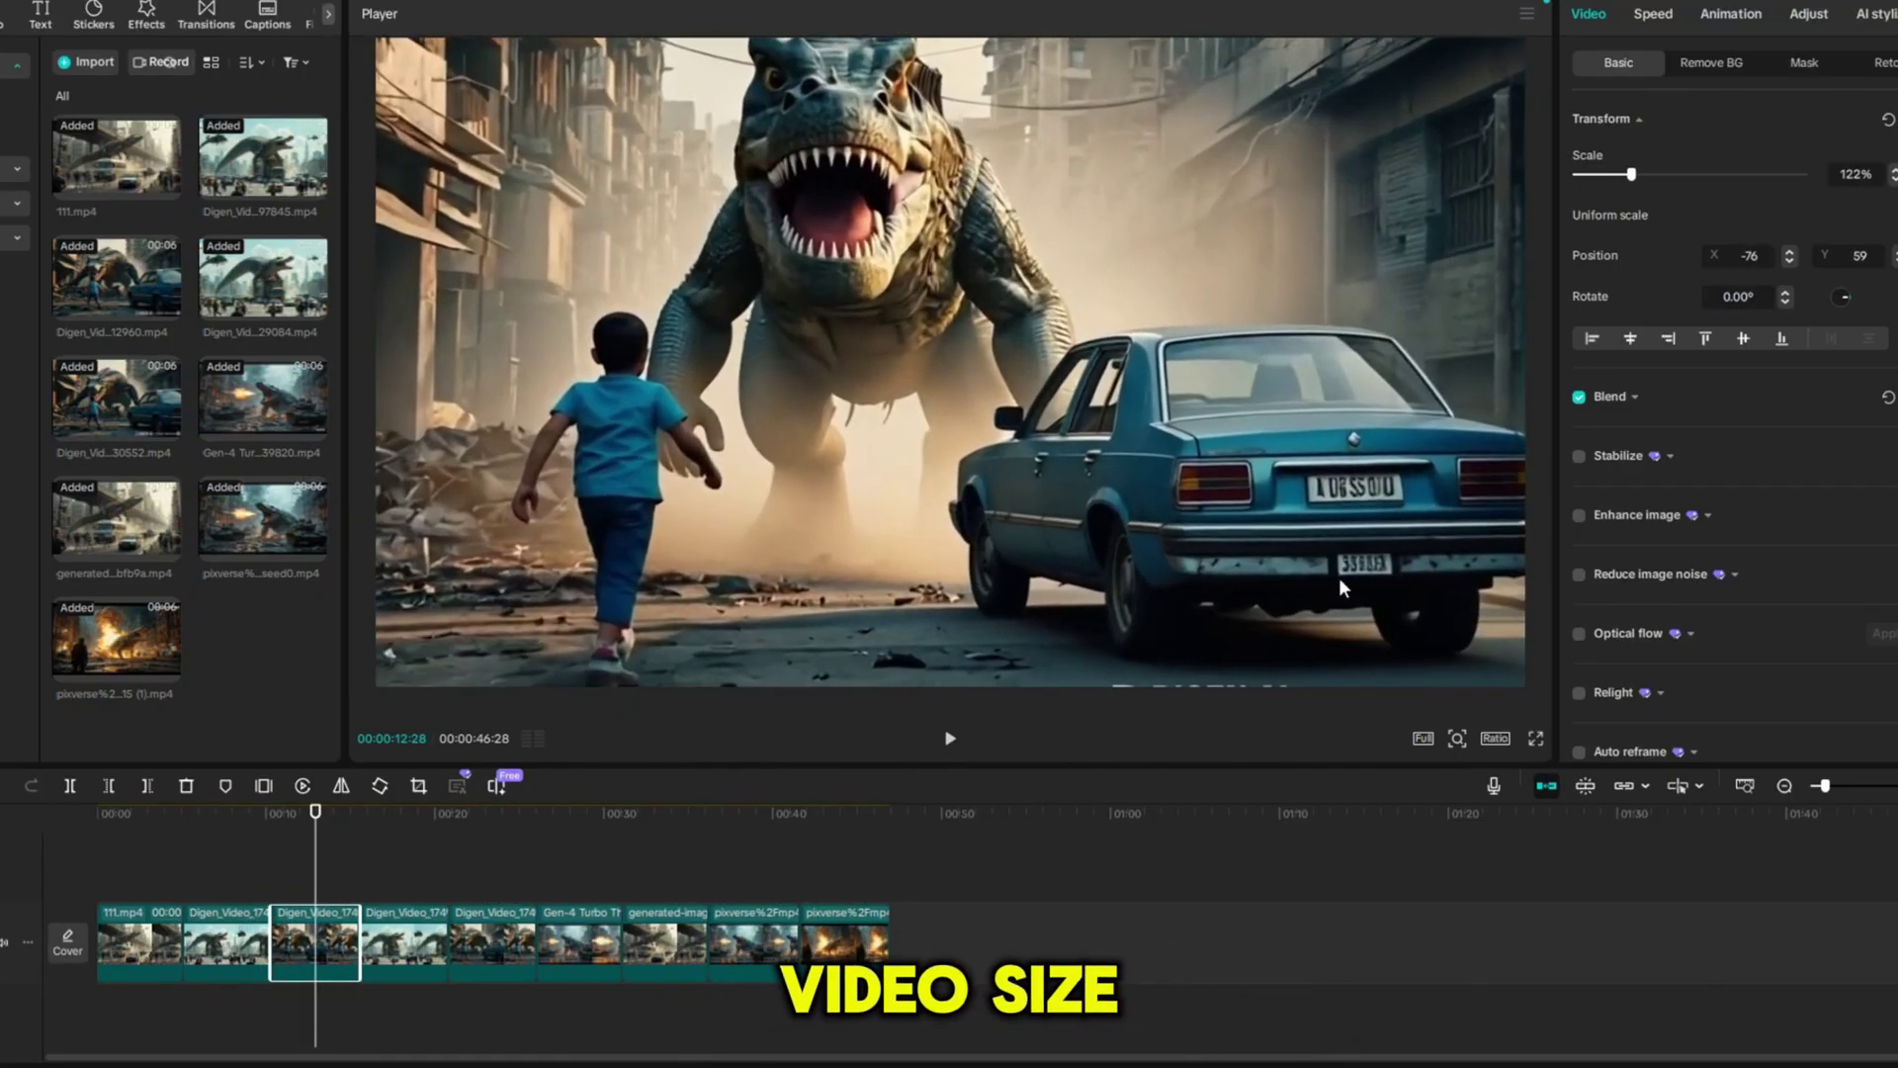
pyautogui.click(1325, 621)
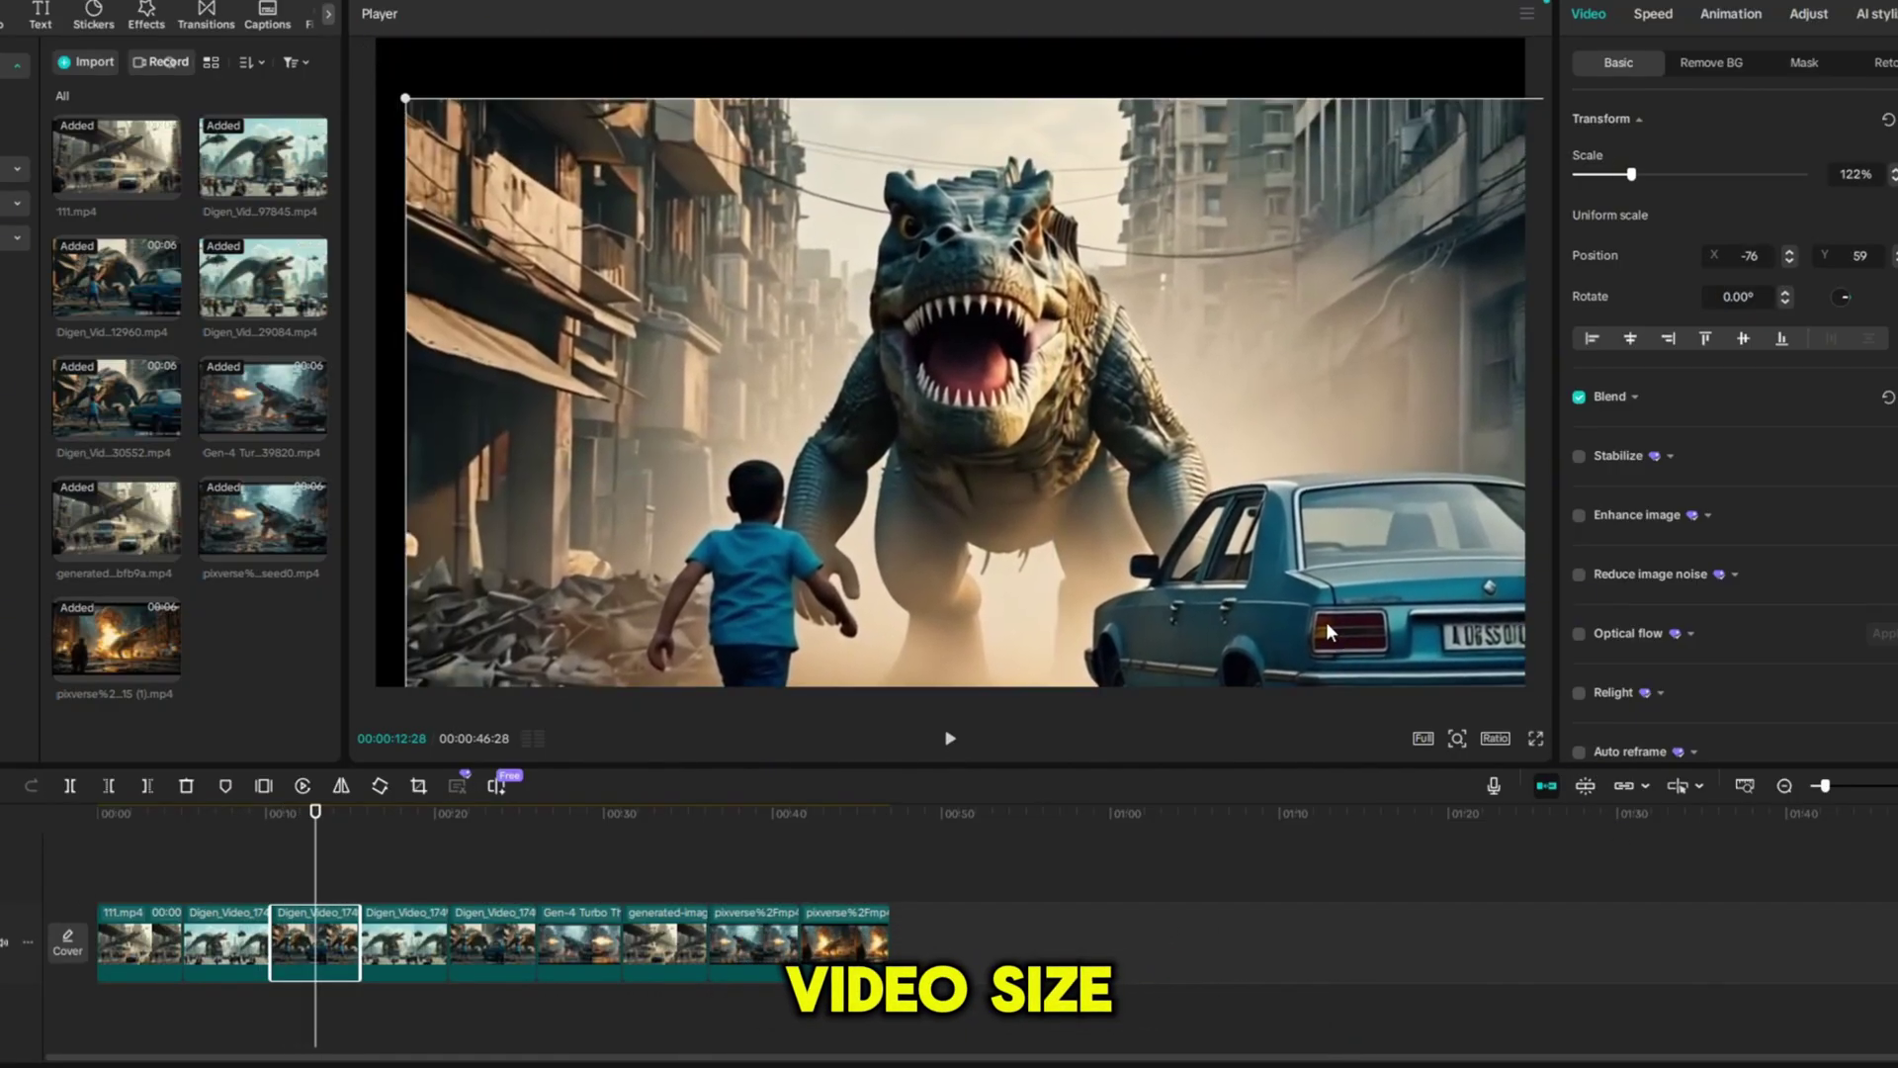
pyautogui.moveTo(1326, 620); pyautogui.dragTo(1299, 554)
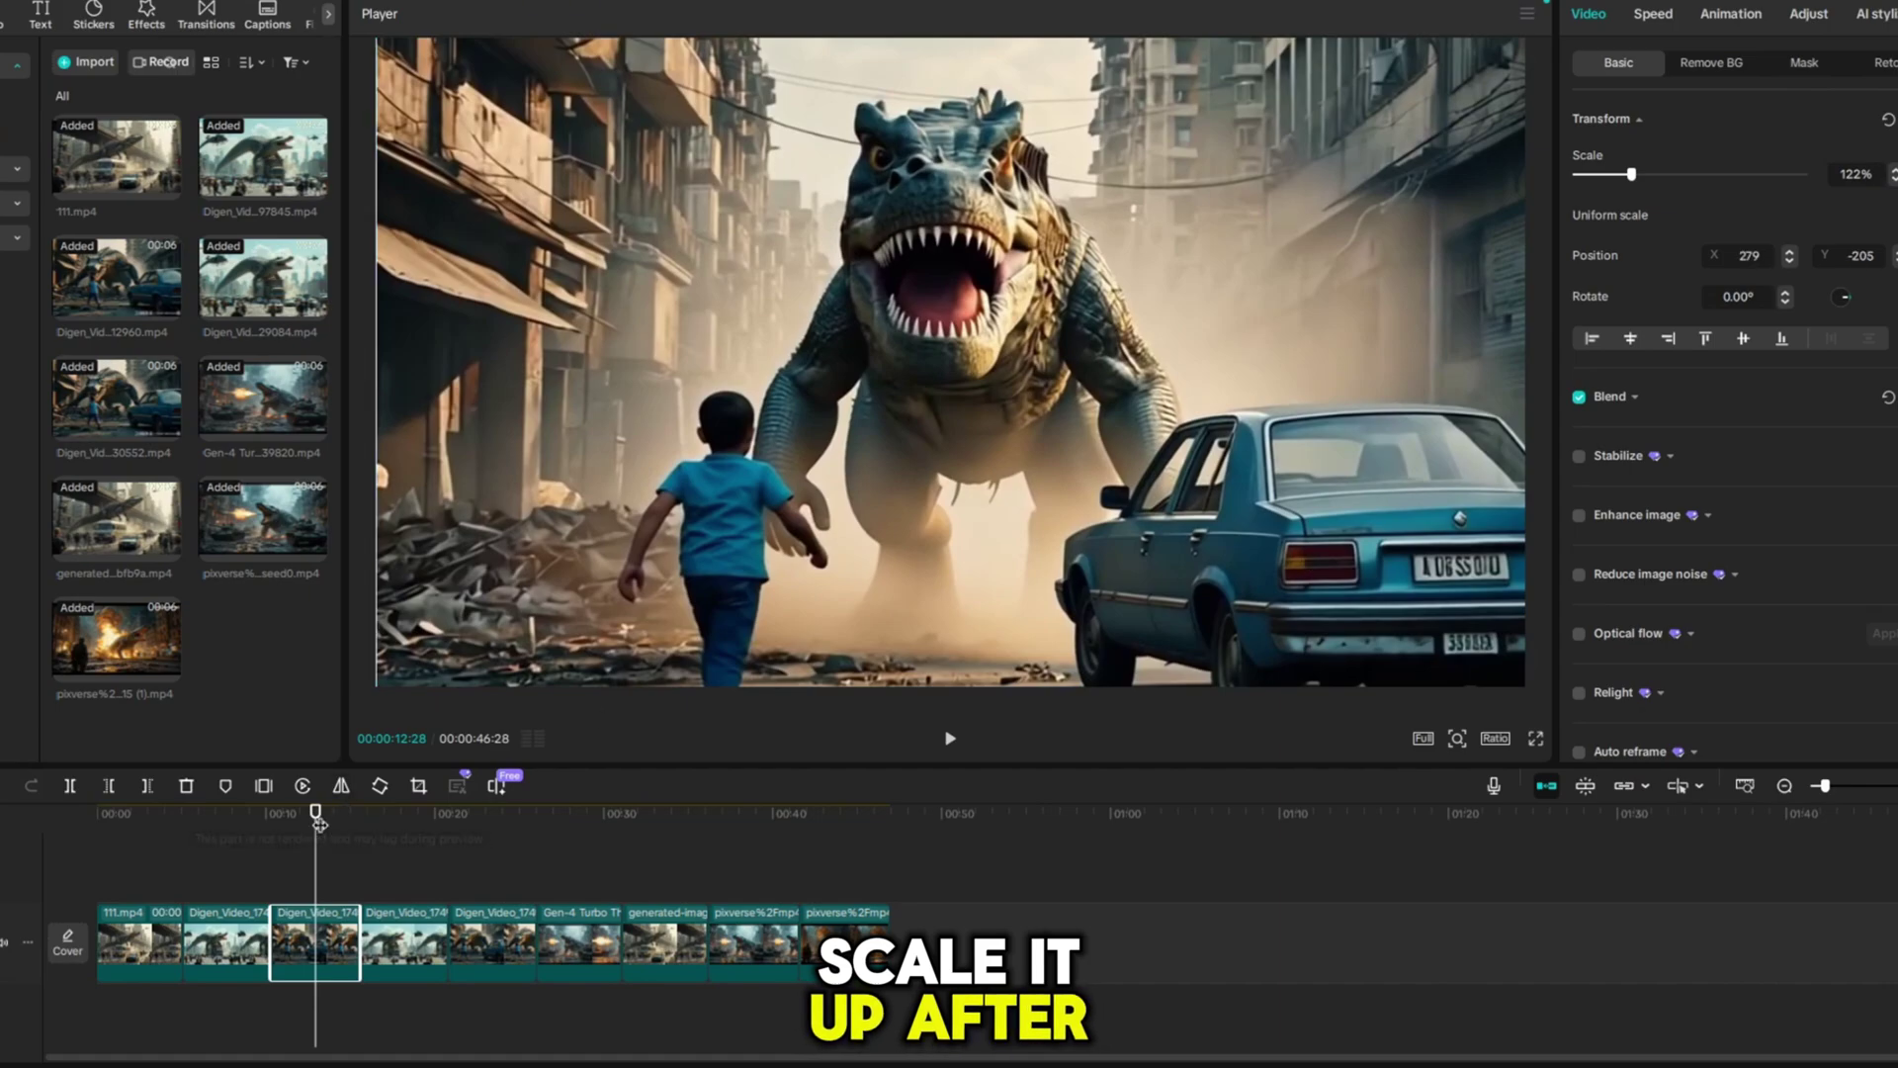
pyautogui.moveTo(319, 823)
pyautogui.mouseDown()
pyautogui.moveTo(471, 888)
pyautogui.moveTo(754, 890)
pyautogui.mouseUp()
pyautogui.click(825, 951)
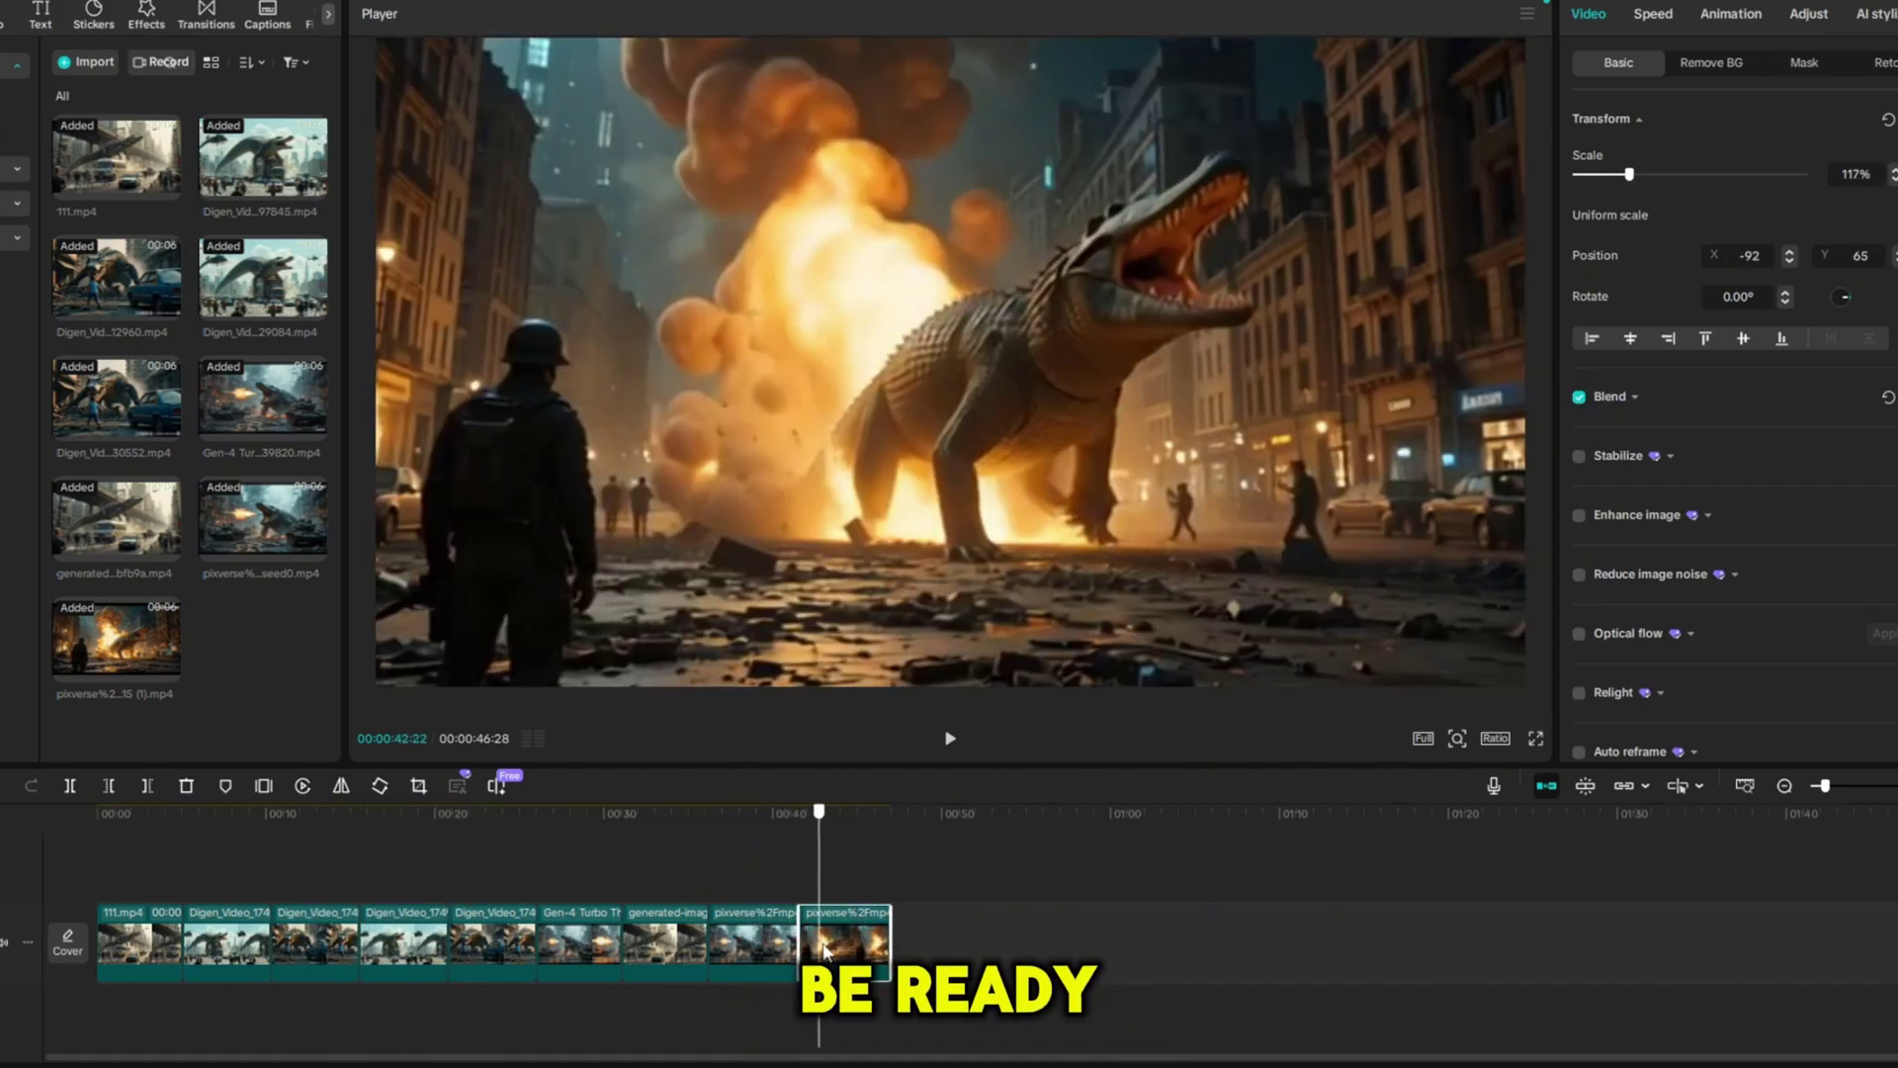